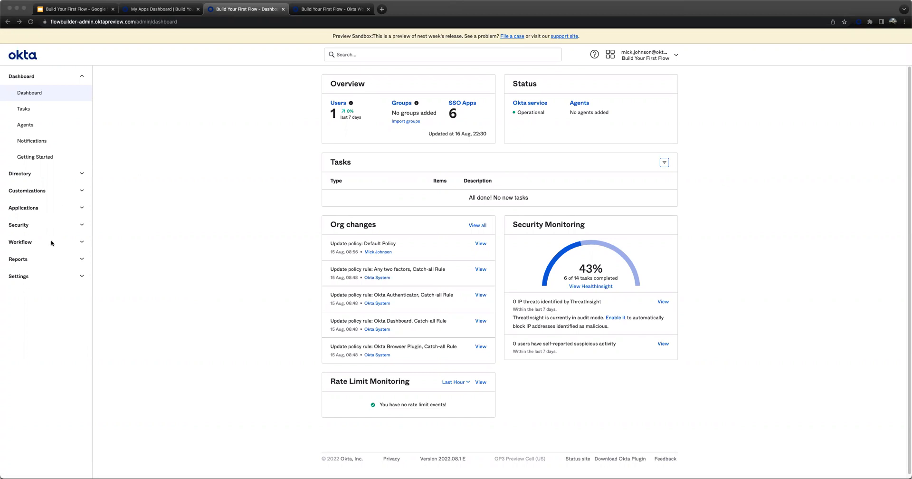
- Open the applications list in a new tab and view the Okta Workflows app's assignments in another tab
left_click(154, 235)
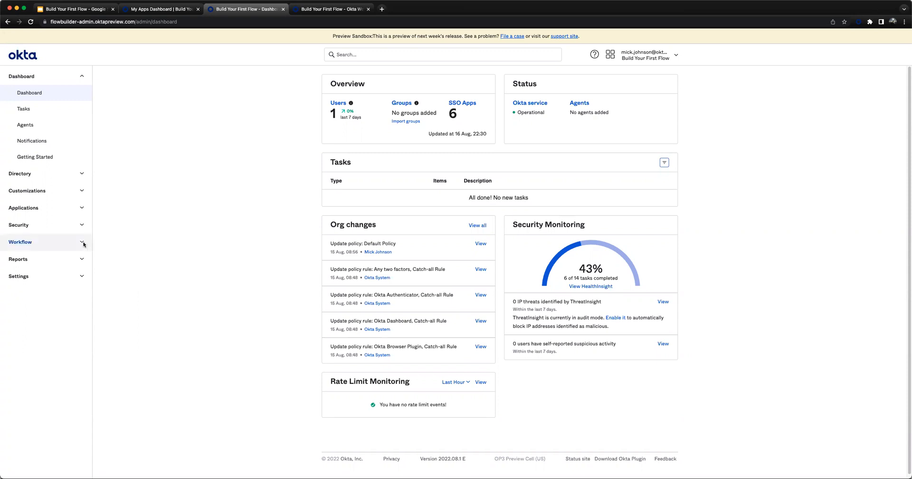
left_click(80, 208)
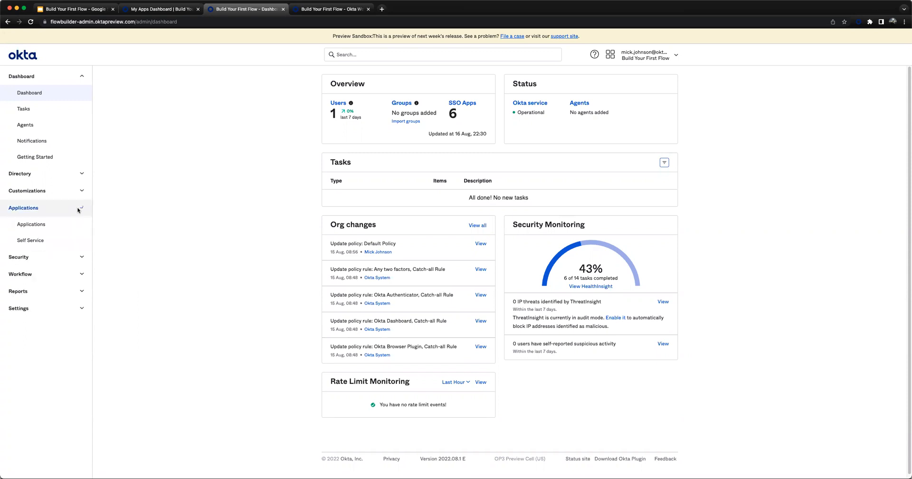
left_click(29, 229, "super")
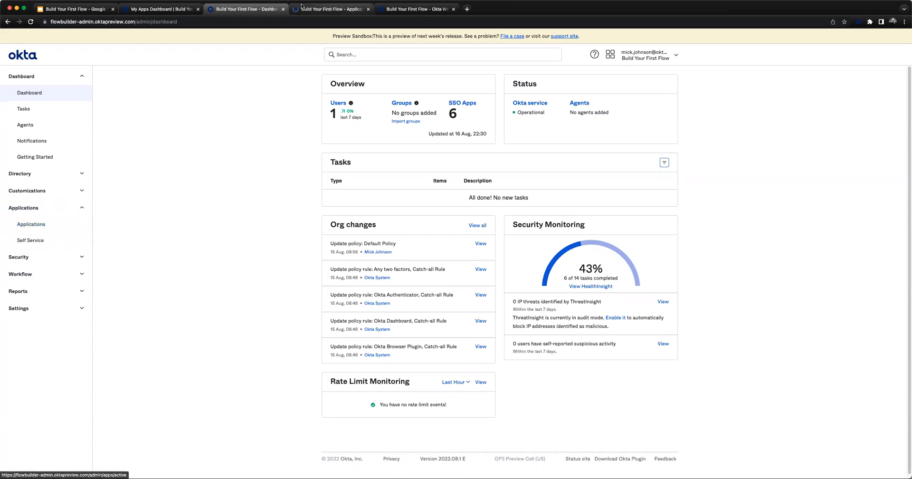
left_click(311, 9)
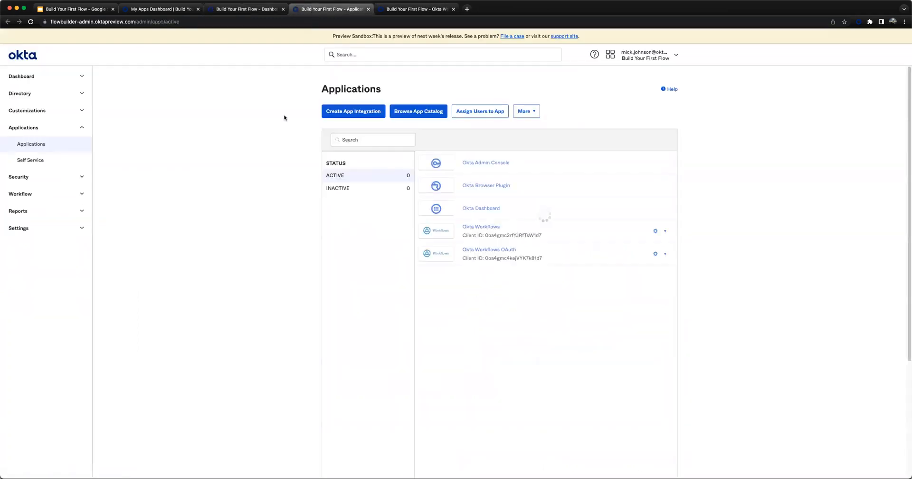
left_click(473, 227, "super")
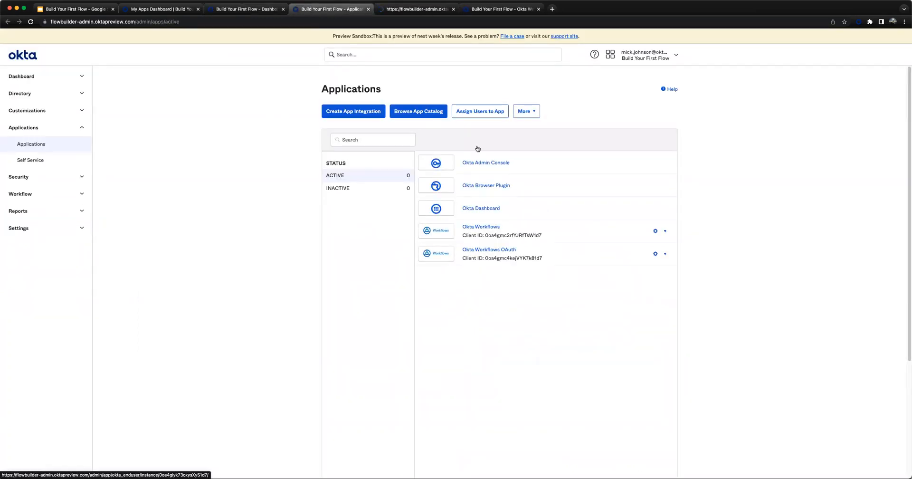
left_click(421, 9)
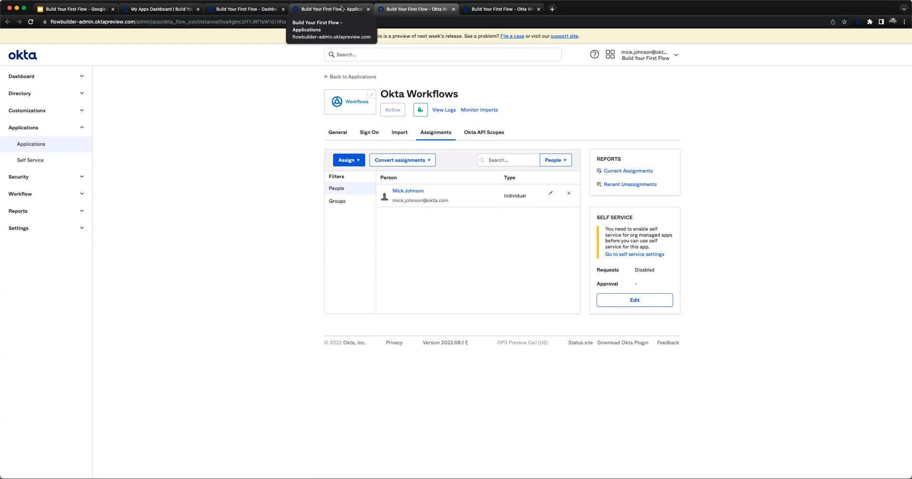
- Return to the applications list and open the Okta Workflows OAuth app in its own tab
left_click(341, 8)
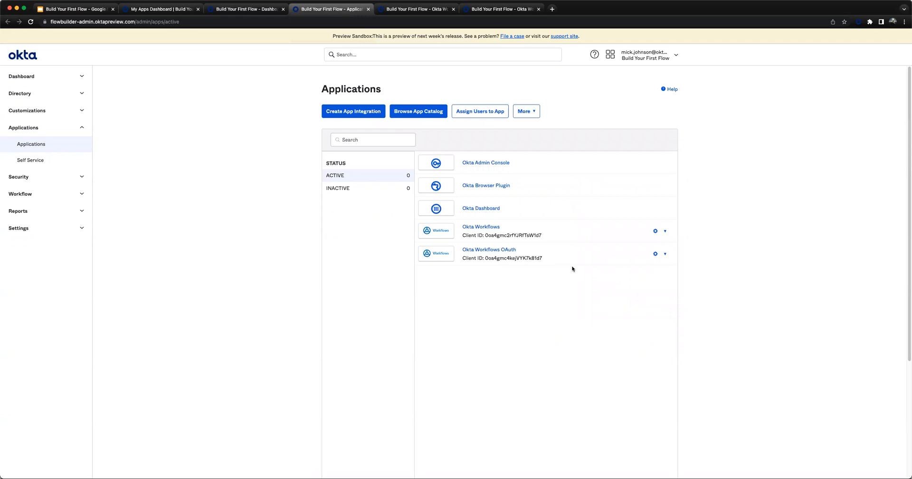
left_click(489, 250, "super")
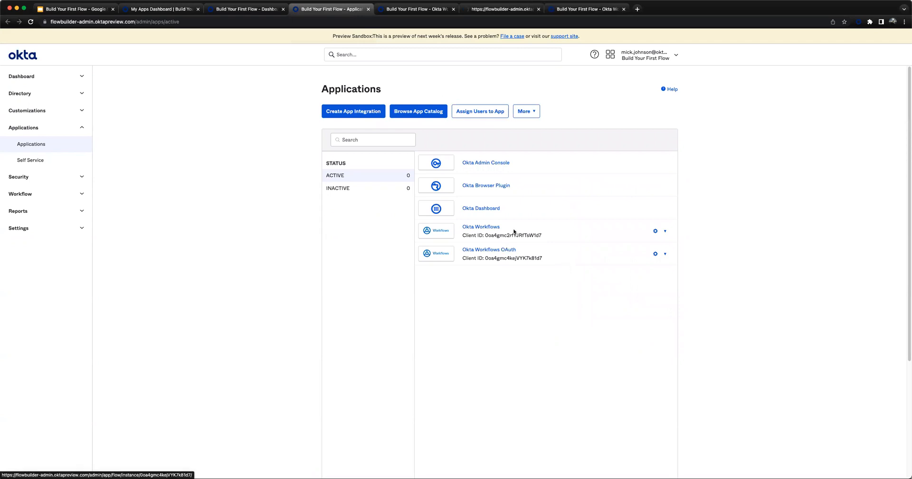
left_click(501, 6)
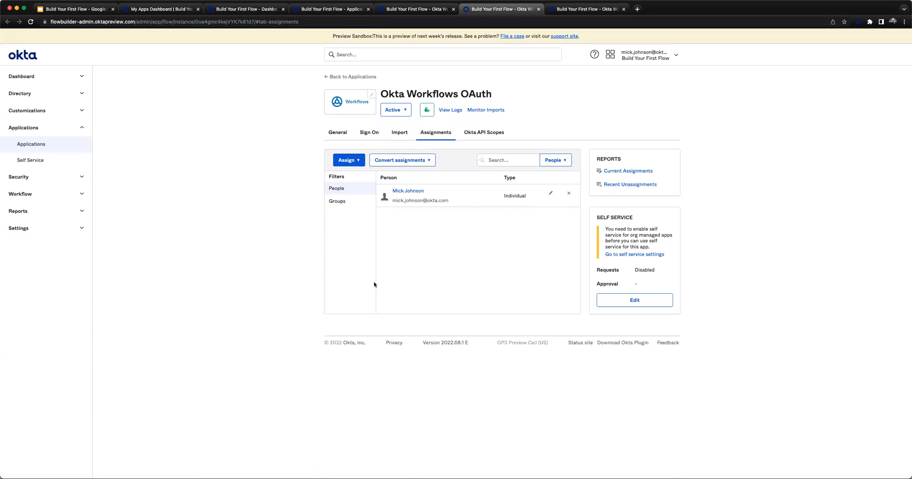
- Examine the Okta API scopes of the Okta Workflows OAuth app, comparing the granted with the not granted ones
left_click(488, 134)
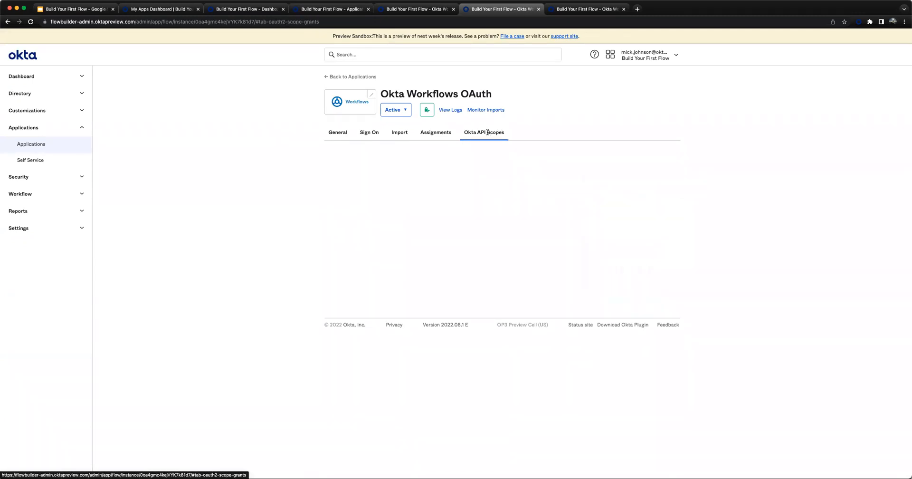
left_click(335, 180)
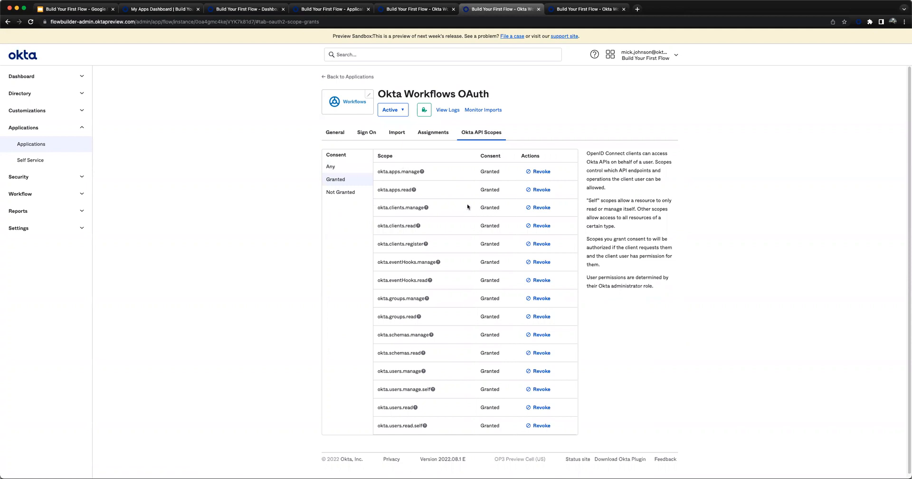
left_click(341, 172)
left_click(347, 194)
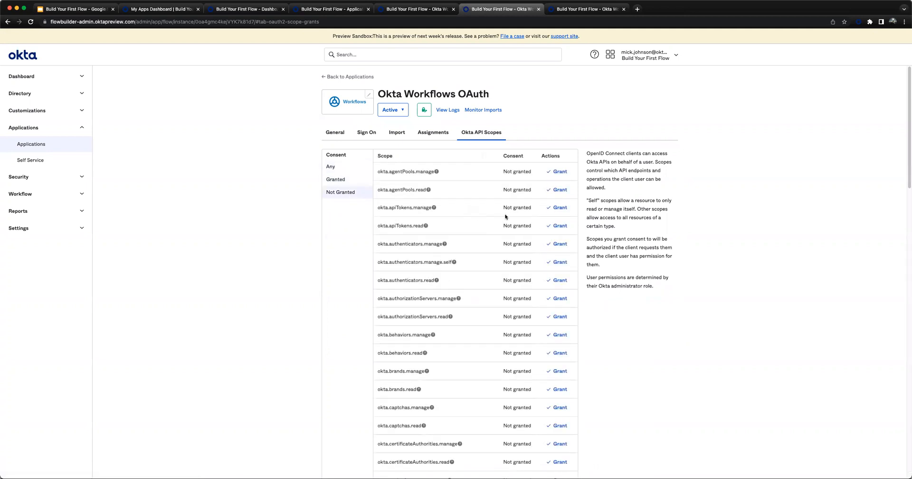
scroll(516, 222, "down", 3)
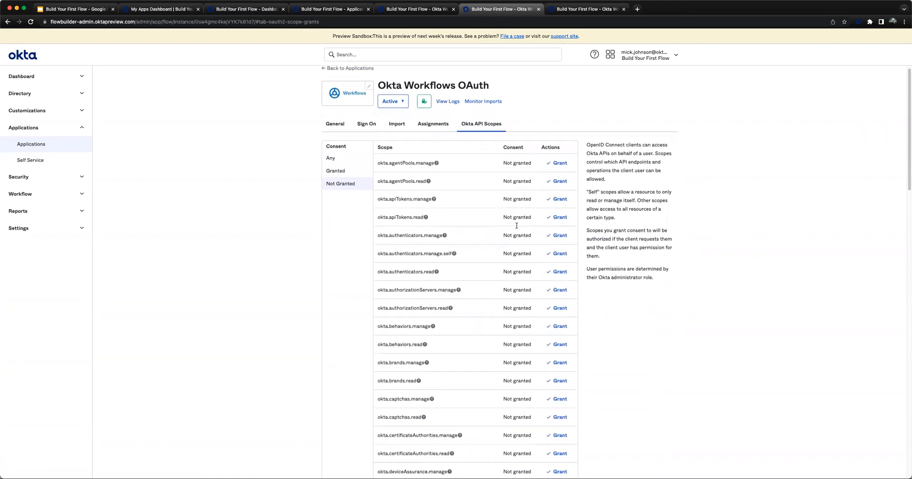
scroll(528, 252, "down", 2)
scroll(528, 251, "up", 5)
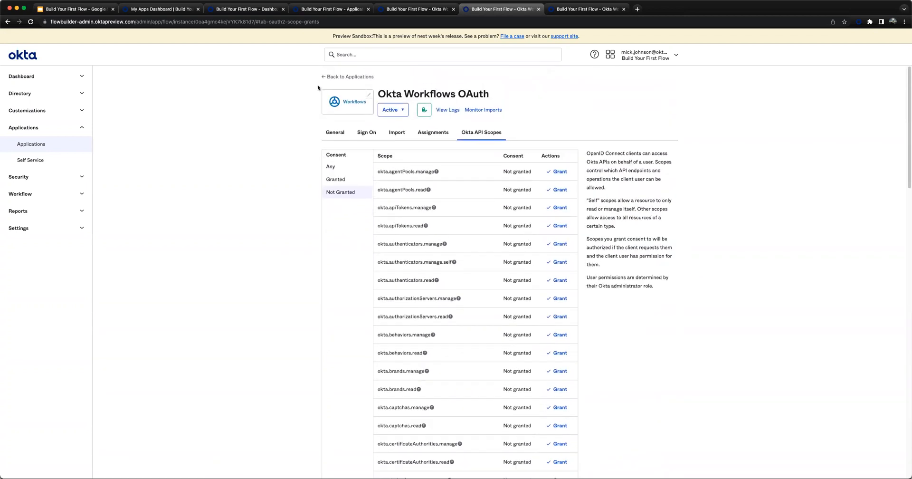
- Display the Okta Workflows OAuth app's Sign On settings, and open the Workflows console in a separate tab
left_click(365, 133)
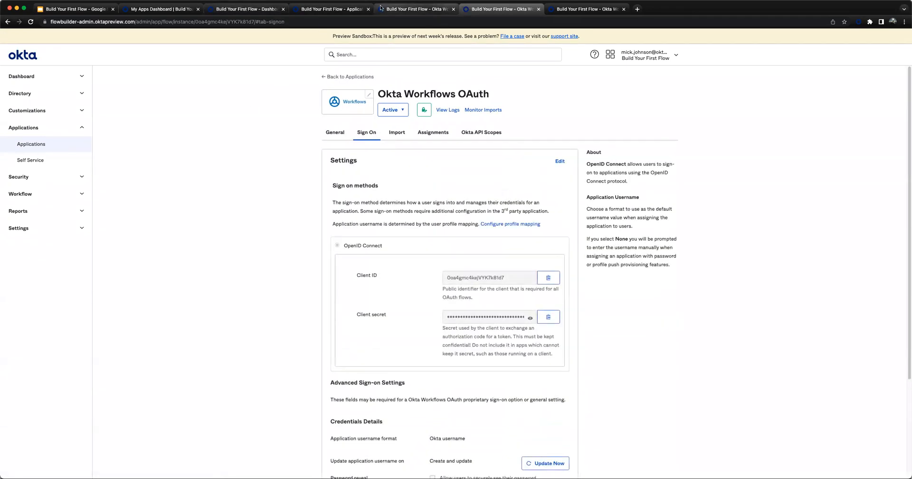
left_click(50, 196)
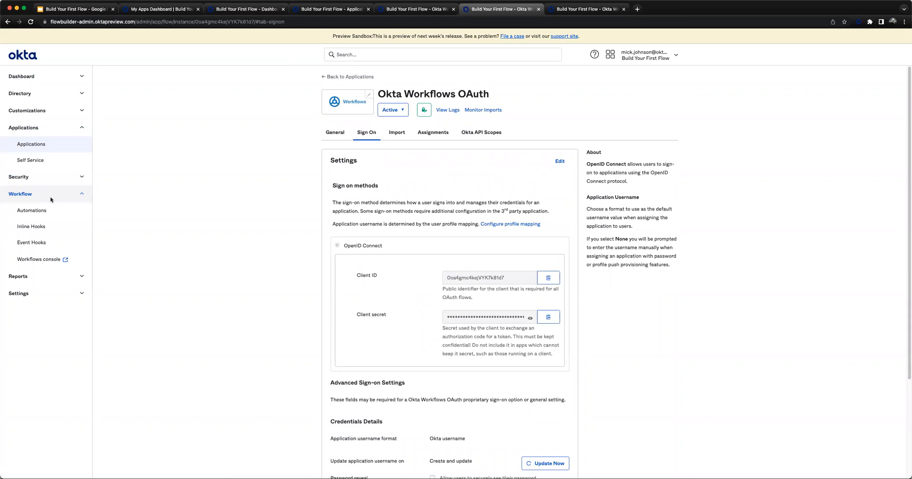
left_click(38, 260)
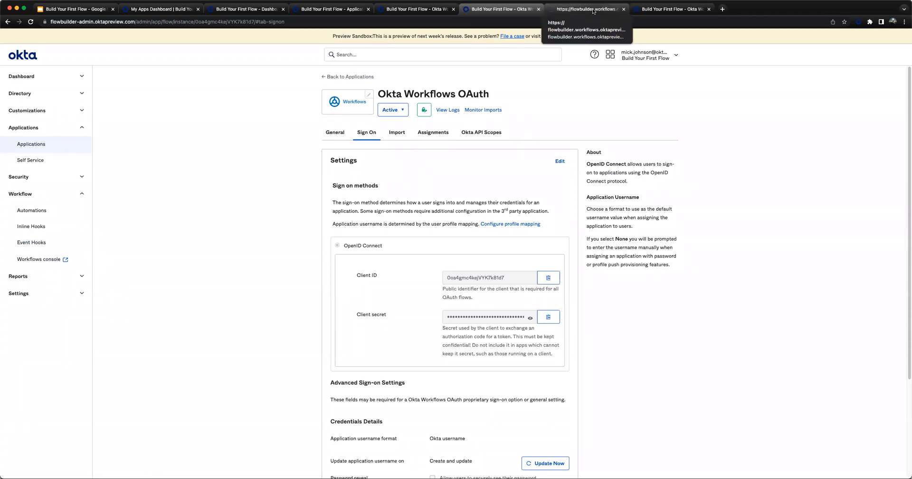
left_click(593, 11)
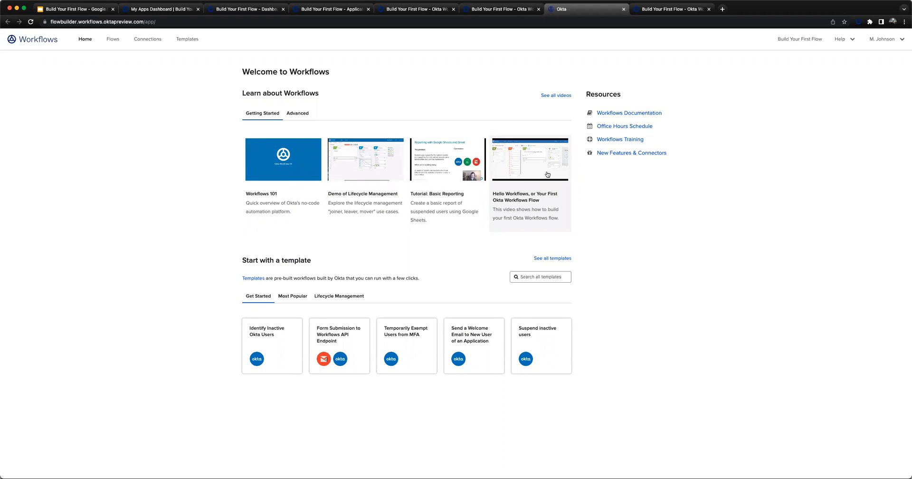
- View the Advanced learning videos and the documentation's best practices and system limits, ending back on the Workflows home page
left_click(291, 116)
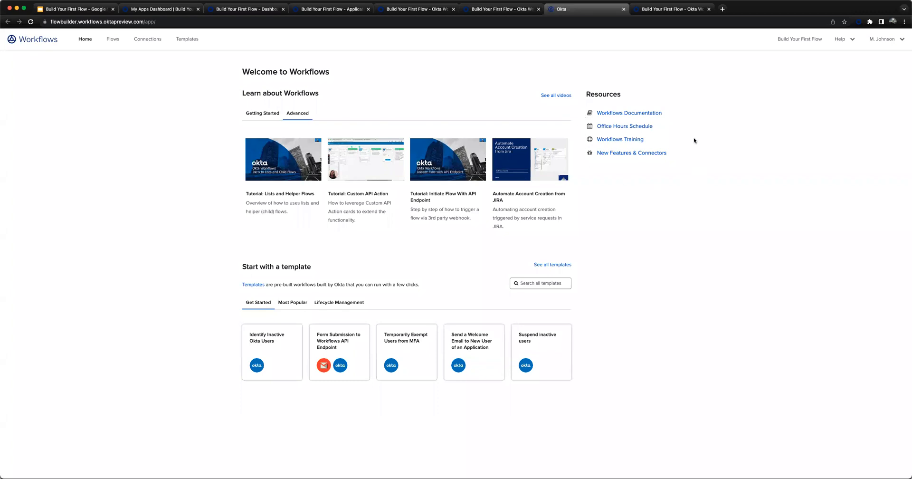
left_click(637, 114)
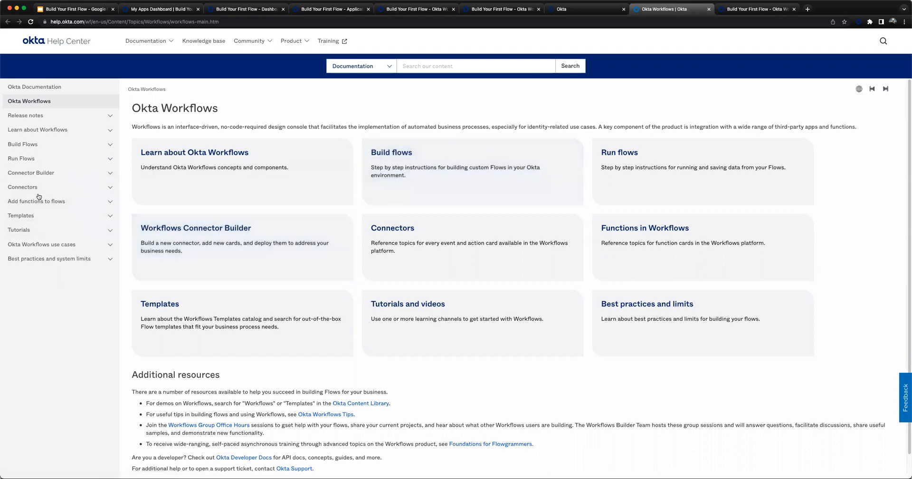
left_click(88, 262)
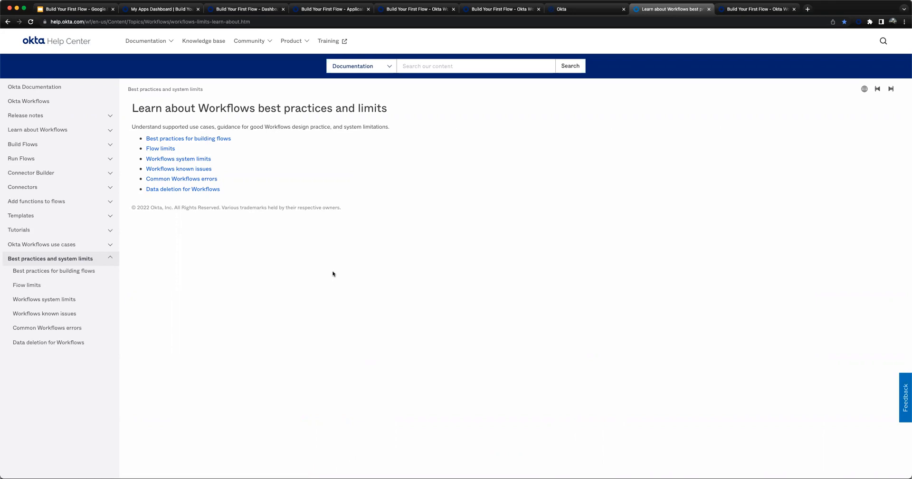
left_click(597, 10)
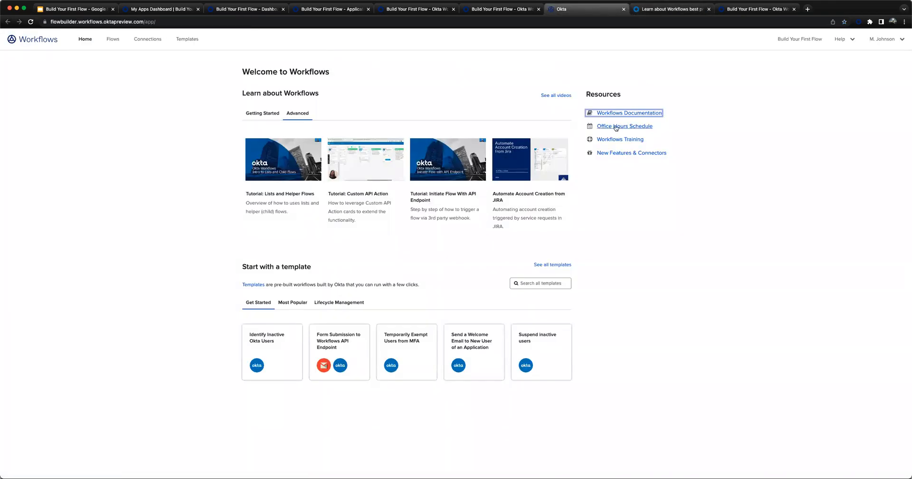
left_click(716, 135)
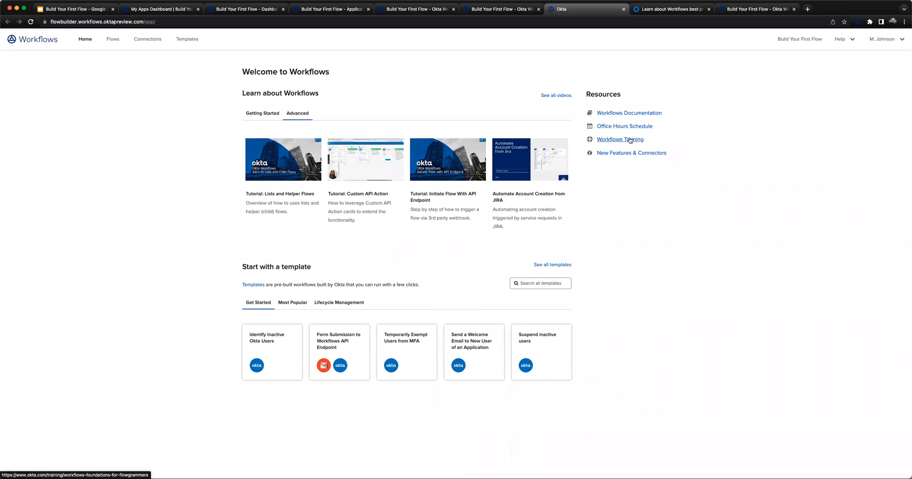
- Read the Workflows Training course overview for Foundations for Flowgrammers and return to the Workflows home page
left_click(630, 140)
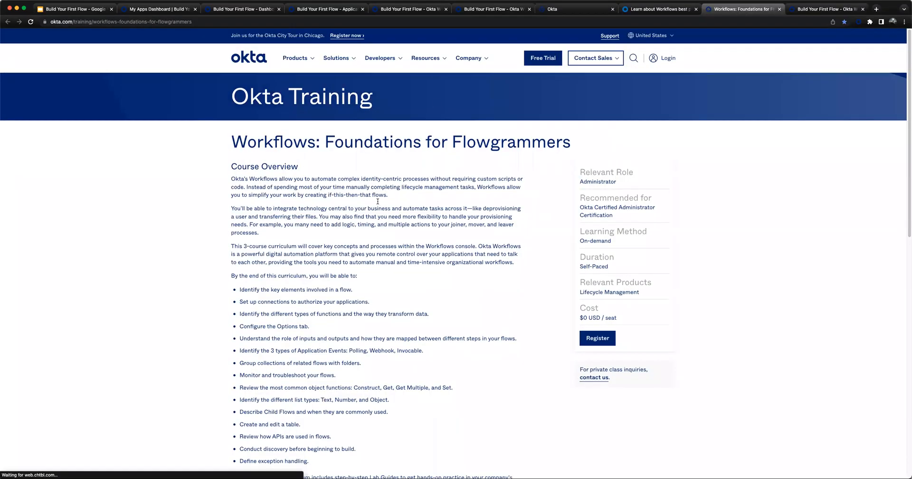
scroll(379, 206, "down", 1)
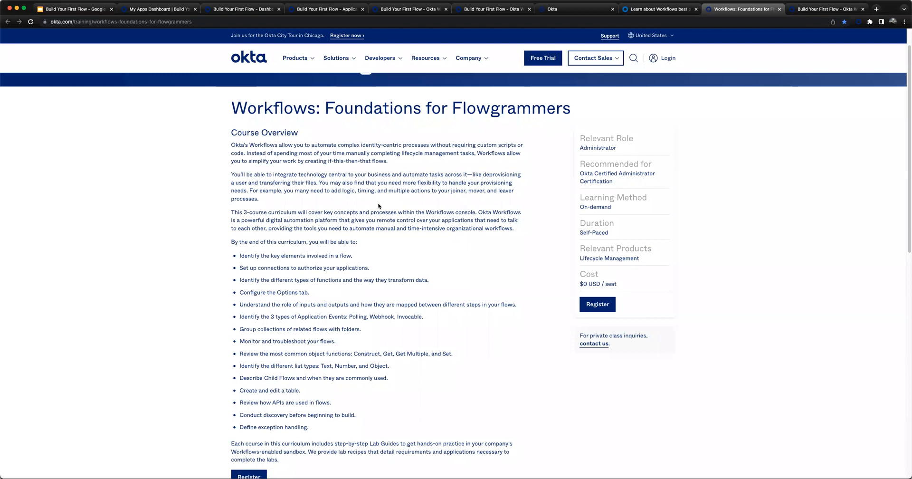
scroll(383, 204, "down", 3)
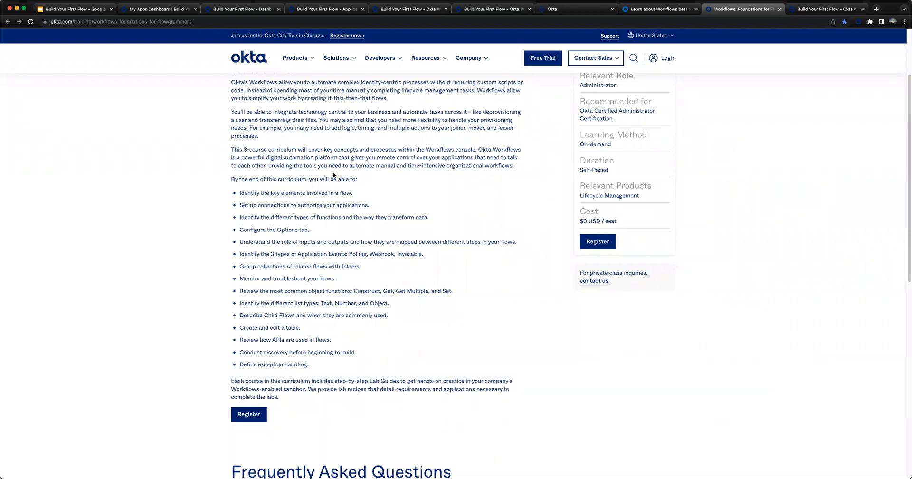
left_click(569, 9)
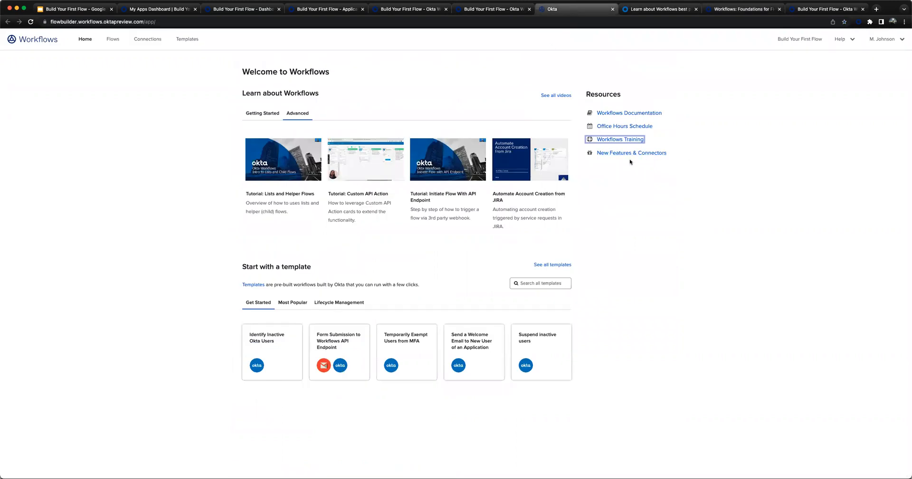
- View the New Features & Connectors release notes and return to the Workflows home page
left_click(630, 154, "super")
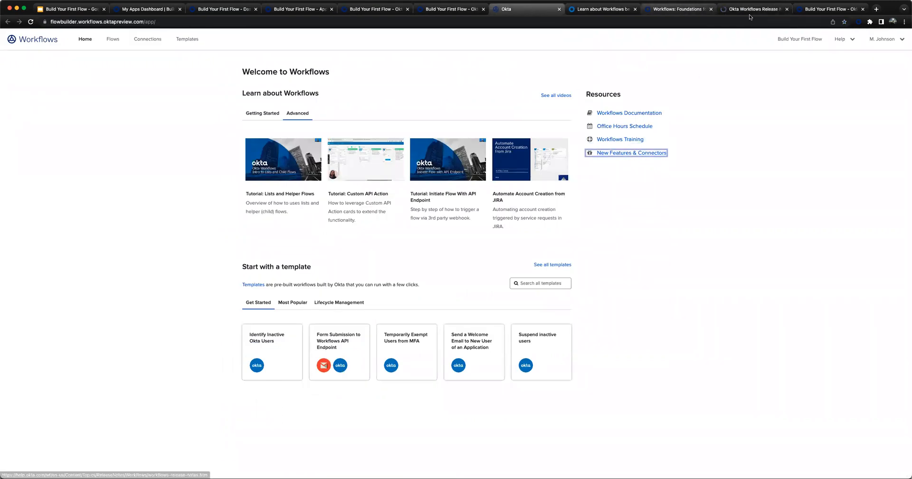
left_click(750, 11)
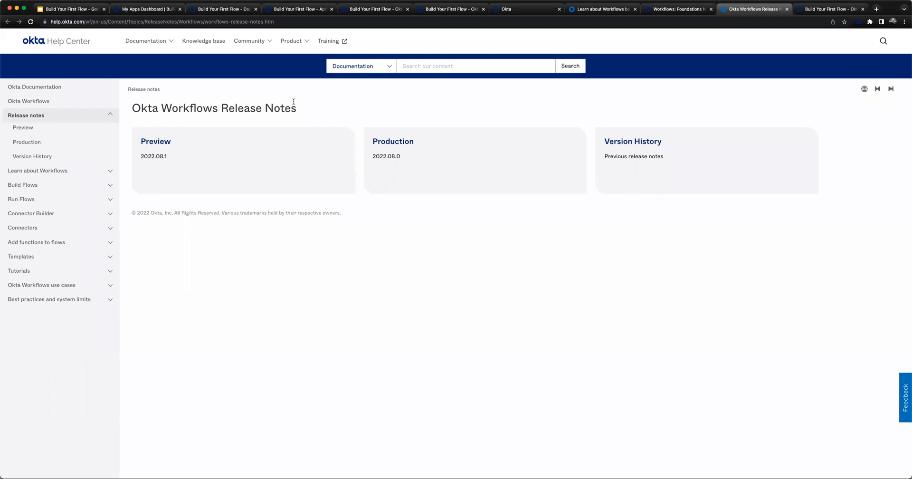
left_click(547, 11)
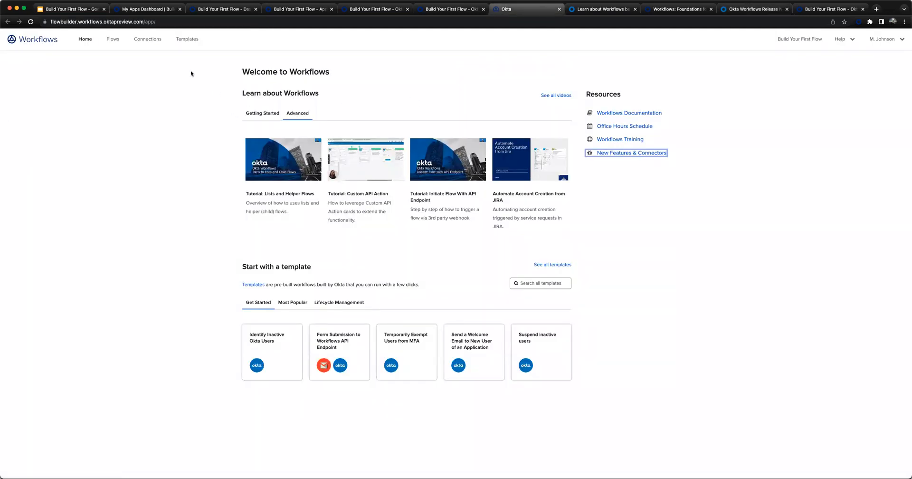
- Start a new connection in Workflows using the Okta connector
left_click(114, 40)
left_click(157, 42)
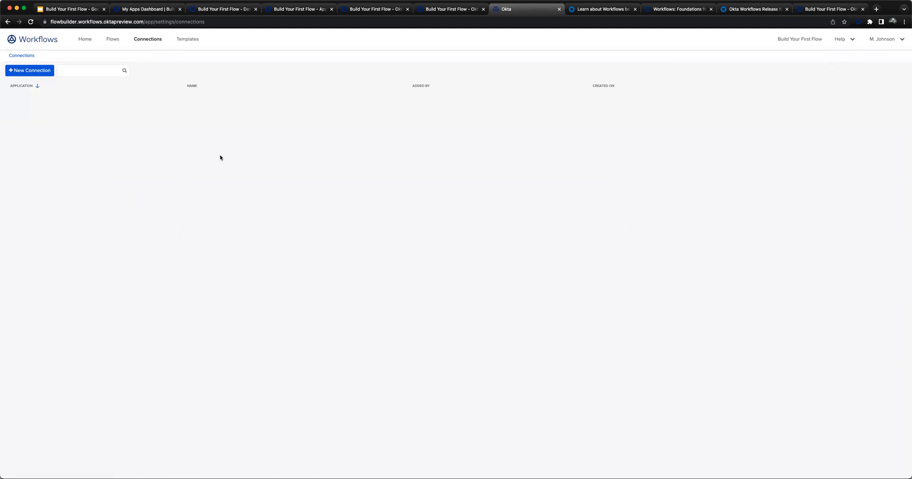
left_click(8, 72)
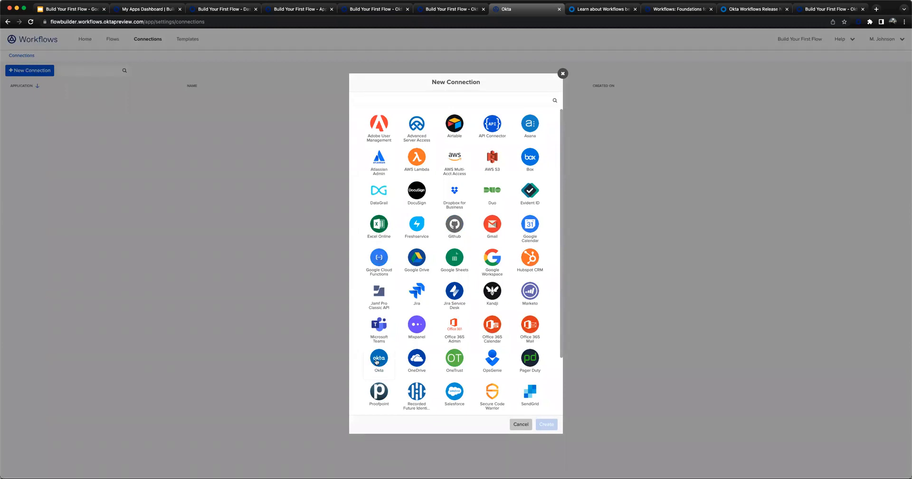
left_click(378, 361)
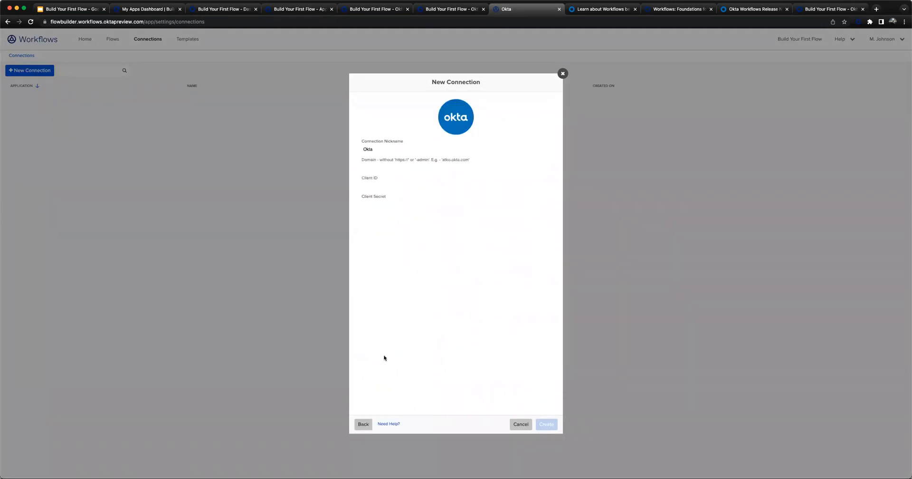
- Set the new Okta connection's domain to flowbuilder.oktapreview.com
left_click(403, 167)
type("flowbuilder.oktapreview.com")
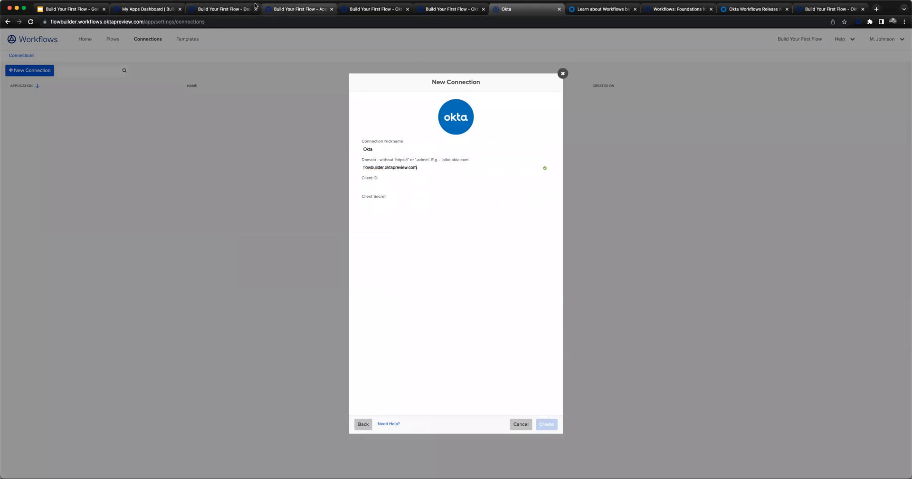
- Copy the client ID from the Okta Workflows OAuth app's sign-on settings into the new Workflows connection's Client ID
left_click(449, 10)
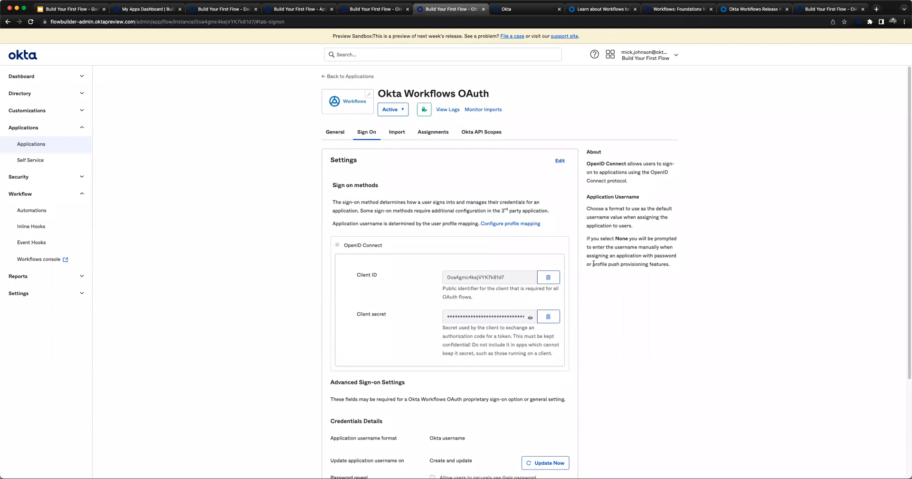
scroll(634, 265, "down", 1)
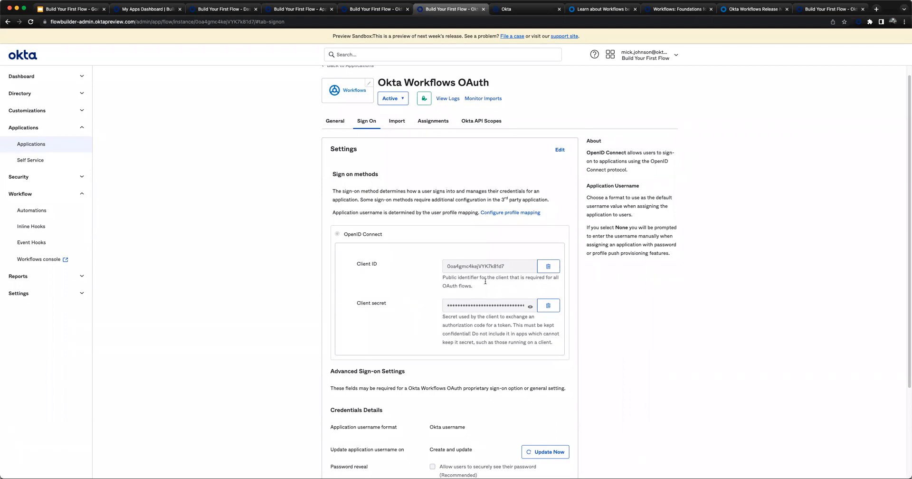
left_click(549, 265)
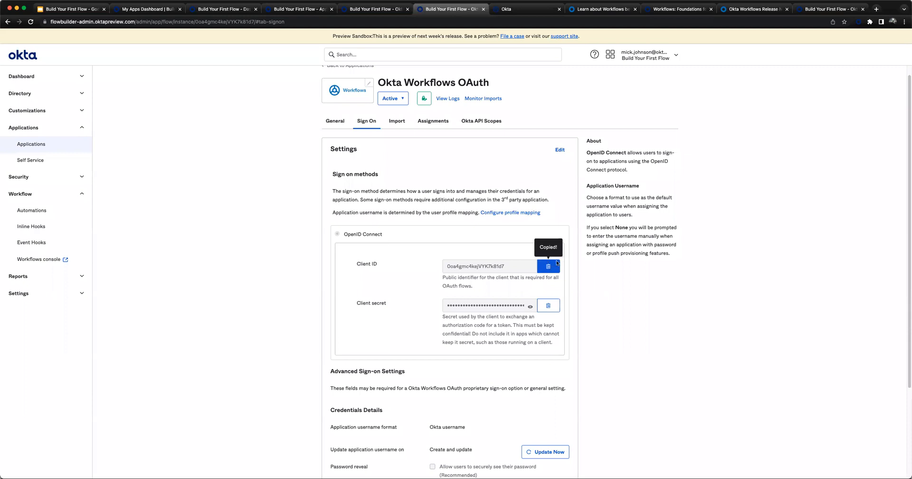
left_click(510, 13)
left_click(439, 186)
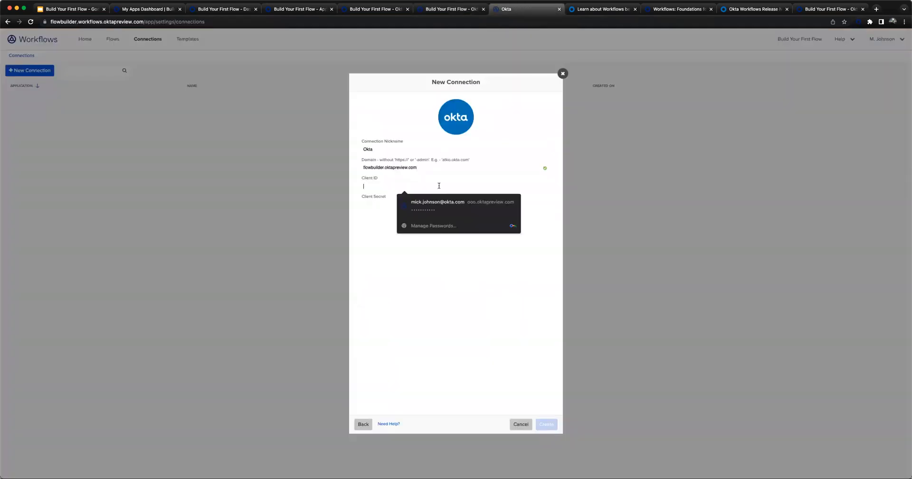
key("super+v")
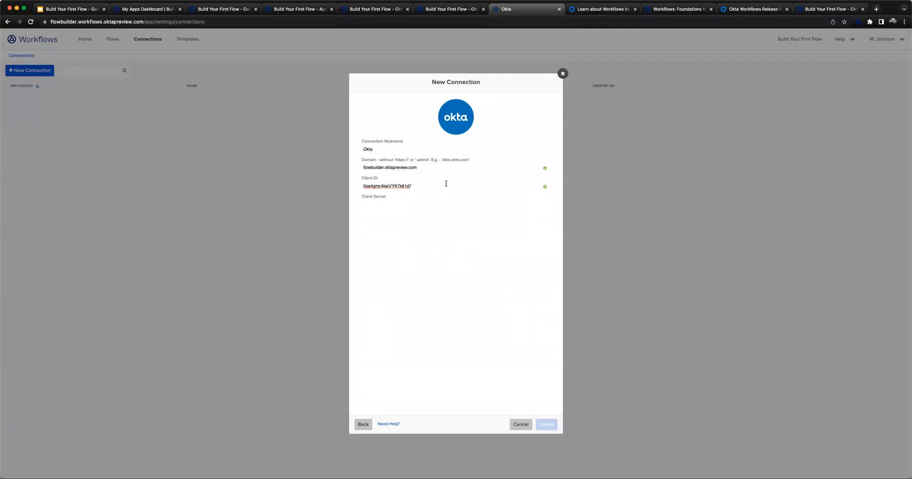
- Copy the OAuth app's client secret into the new connection's Client Secret and create the connection
left_click(459, 5)
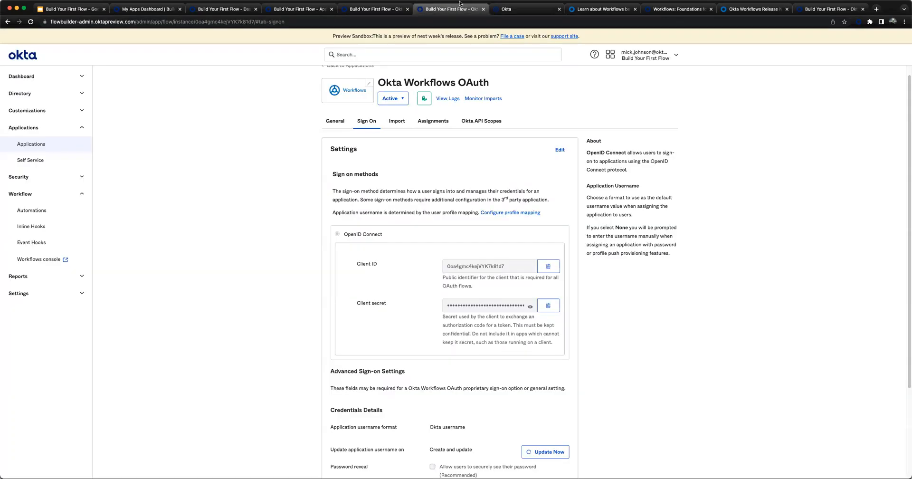
left_click(550, 306)
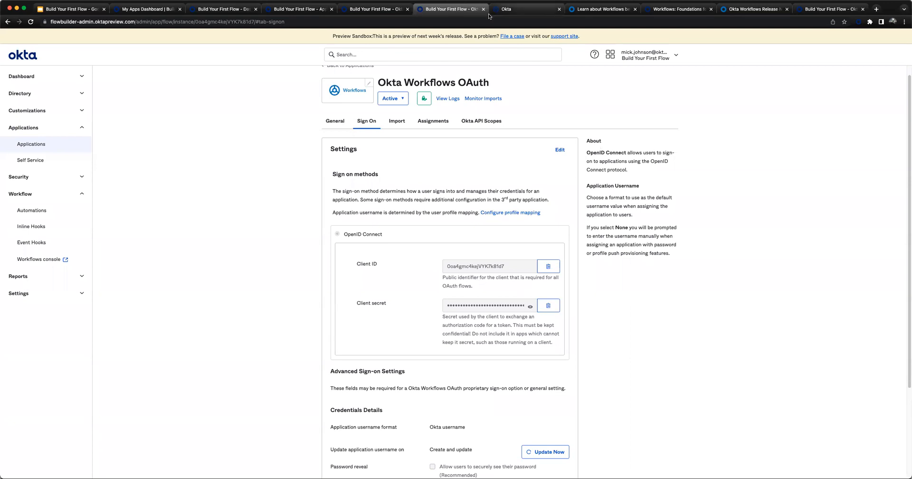
left_click(523, 14)
left_click(441, 208)
key("super+v")
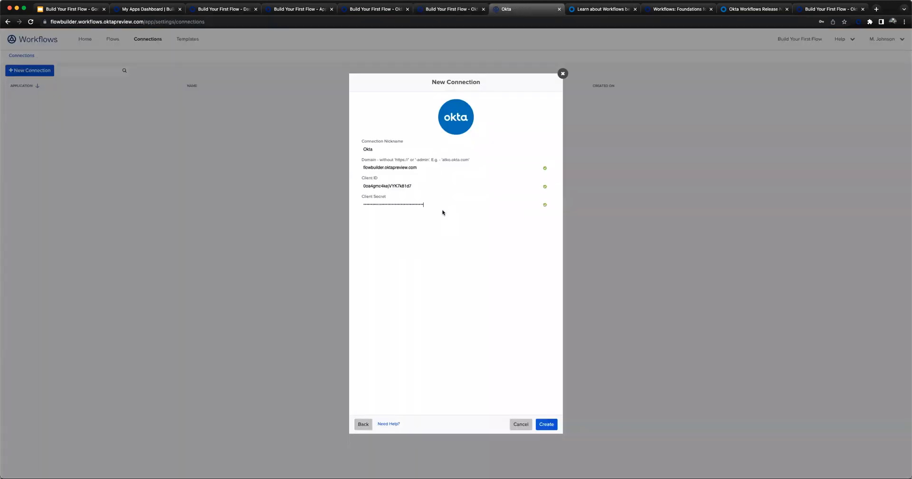
left_click(548, 424)
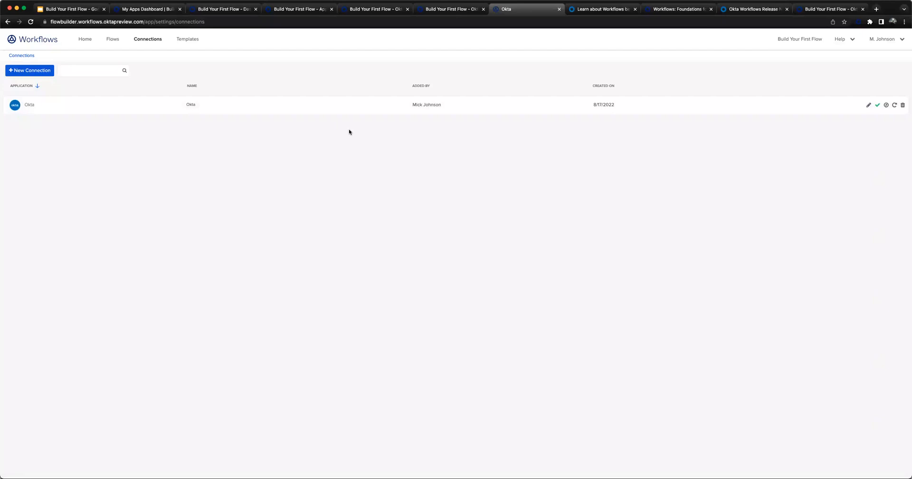
- In the Okta admin console, search the app integration catalog for "bookmark app" and start adding the Bookmark App integration
mouse_move(878, 106)
left_click(114, 40)
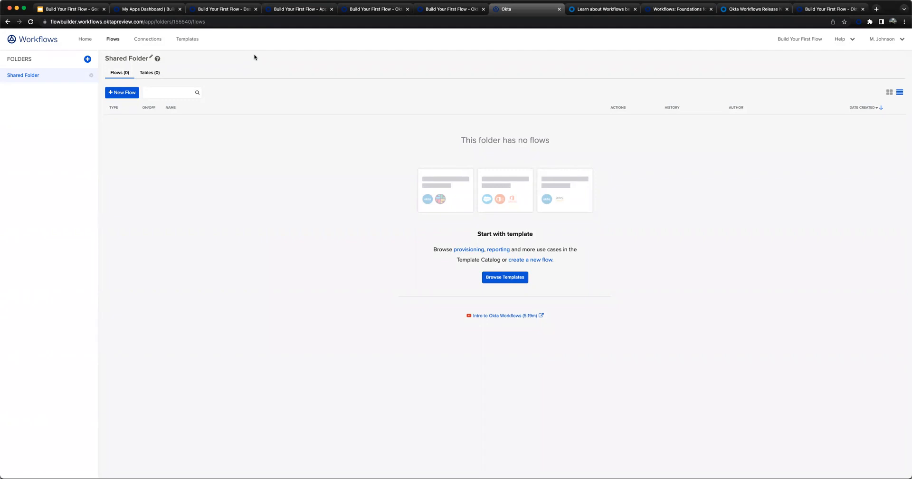
left_click(289, 6)
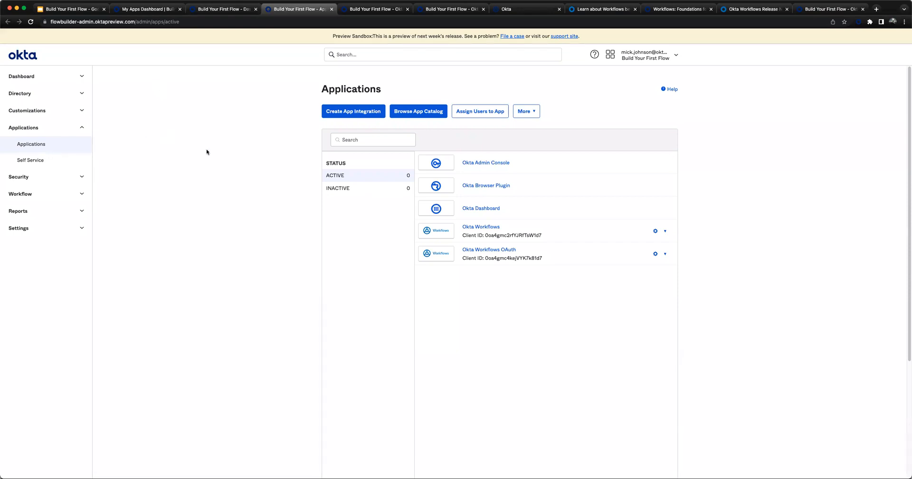
left_click(426, 114)
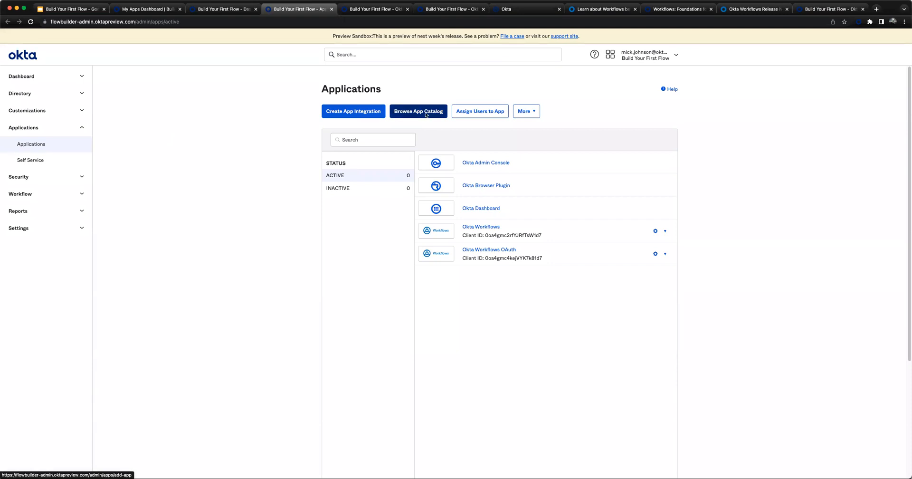
left_click(426, 113)
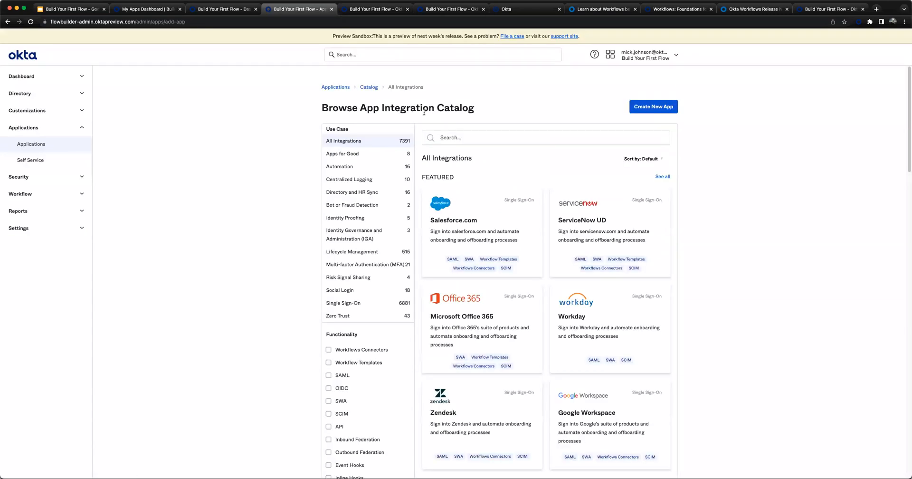
left_click(470, 137)
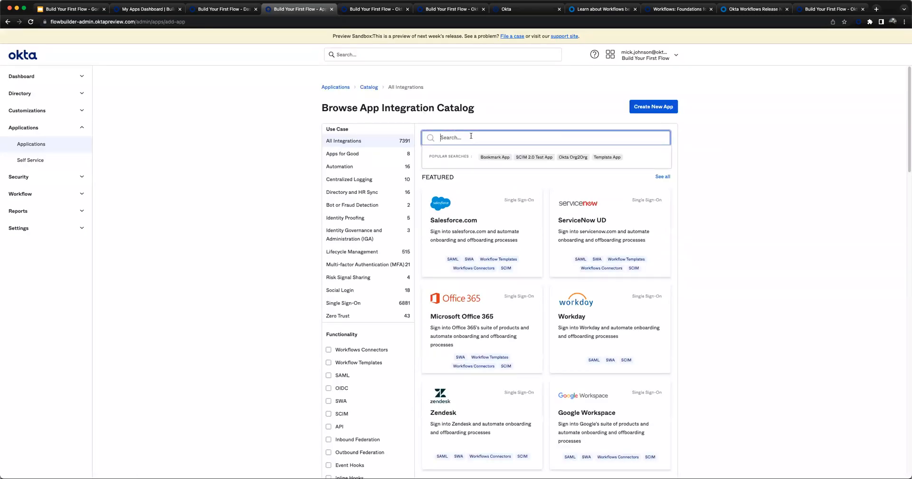
type("bookmark app")
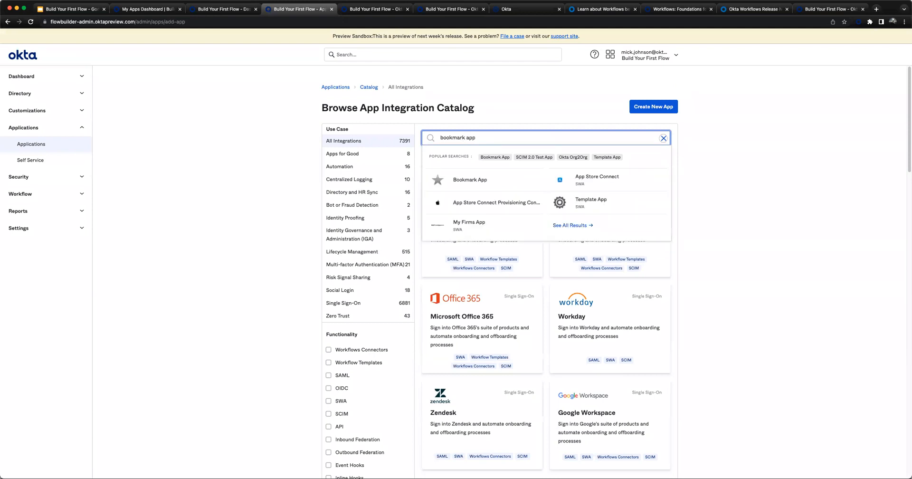
left_click(463, 180)
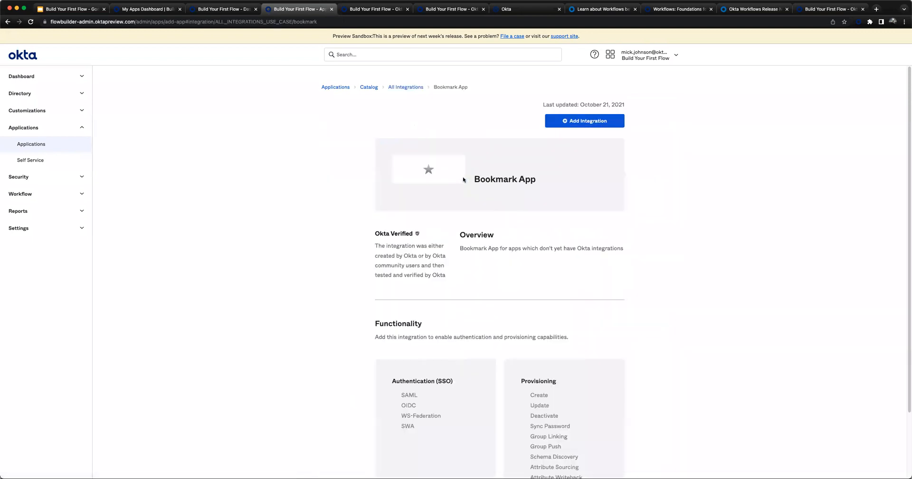
left_click(582, 123)
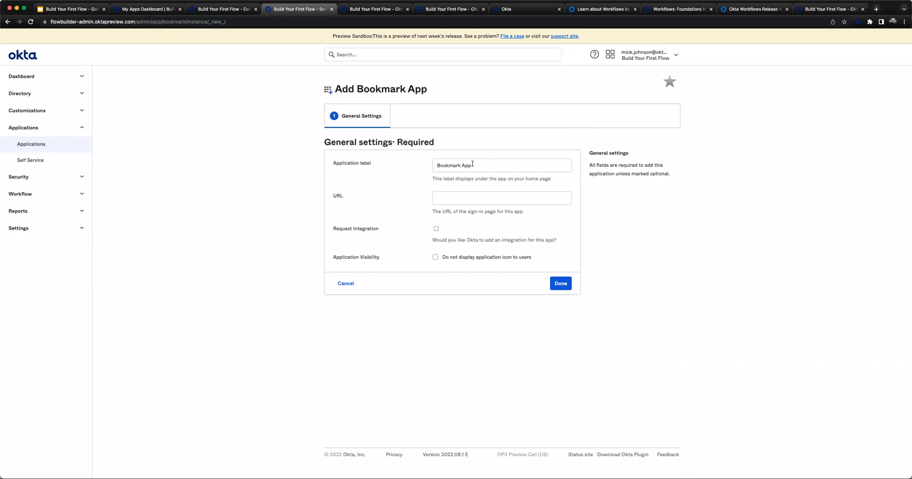
triple_click(472, 164)
type("Workflows Demo")
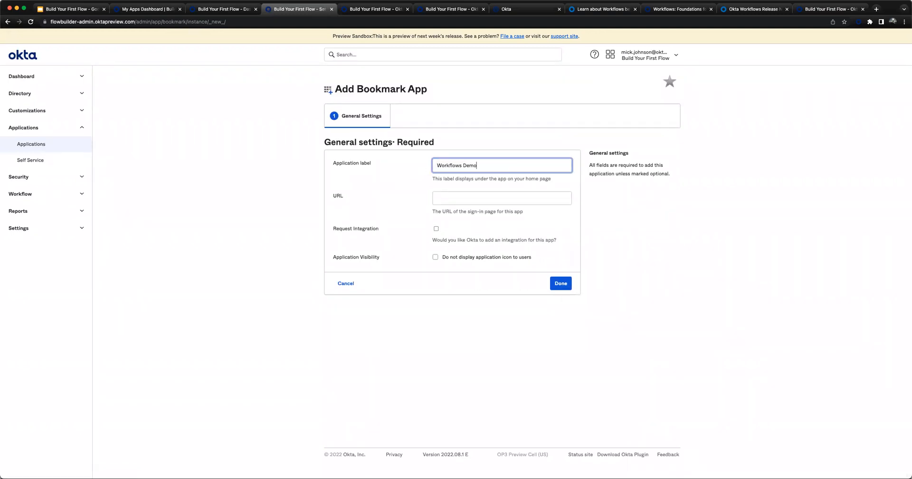
key("Tab")
type("https://google.com")
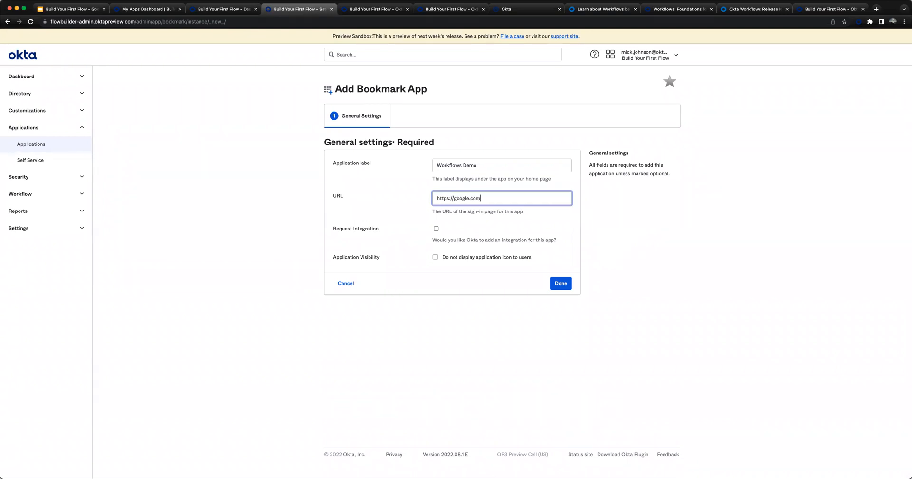
left_click(557, 282)
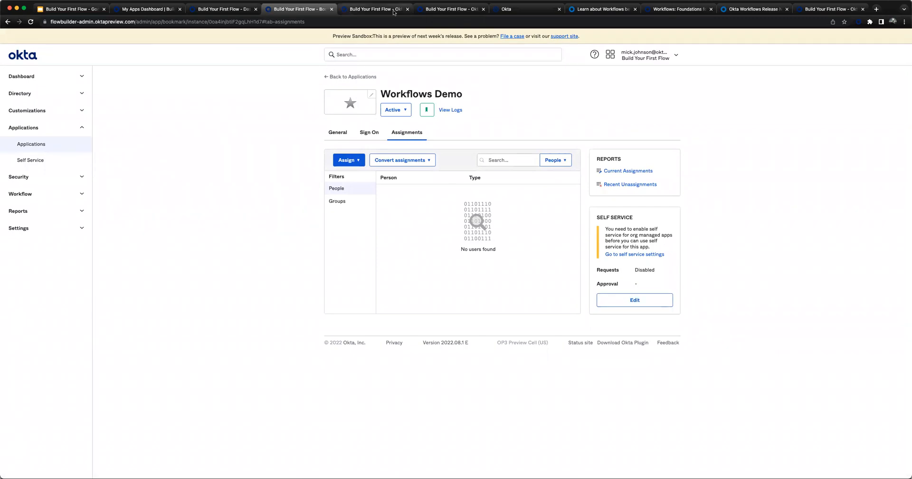
- In Workflows, create a flow named "User assigned application" in the Shared Folder, with saving of all data passing through enabled
left_click(505, 10)
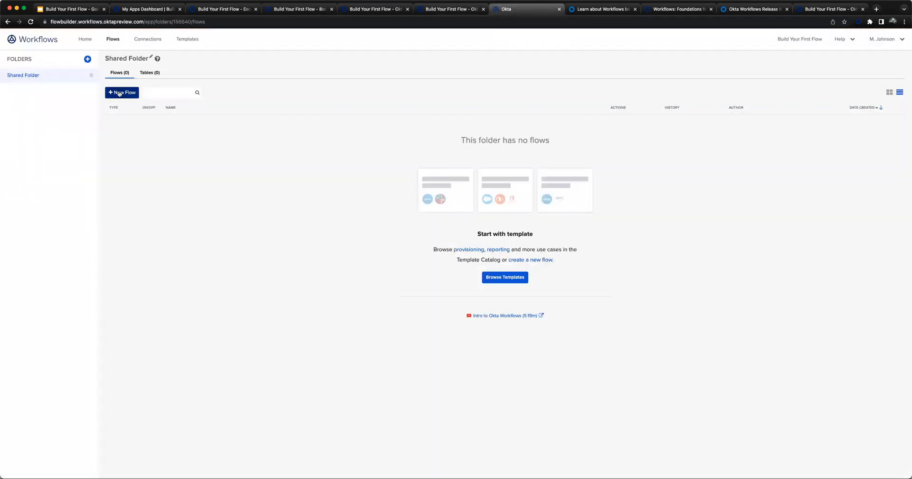
left_click(120, 93)
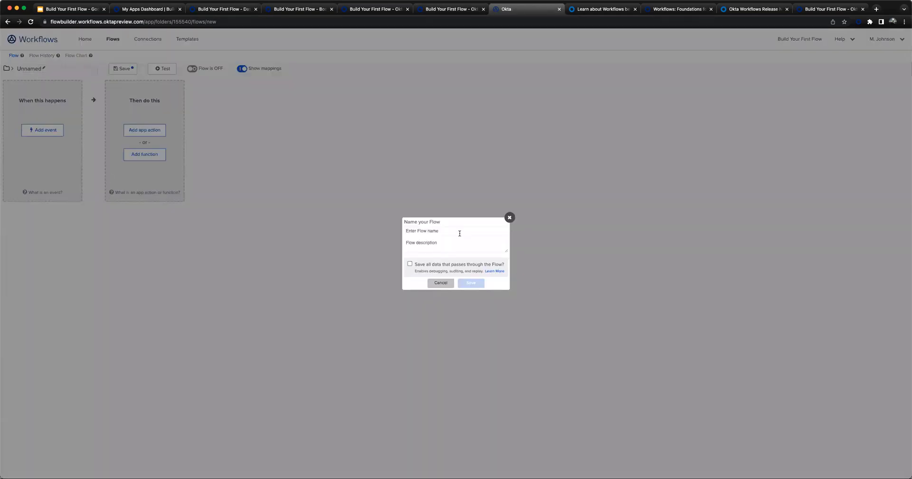
type("User assigned application")
left_click(410, 265)
left_click(465, 282)
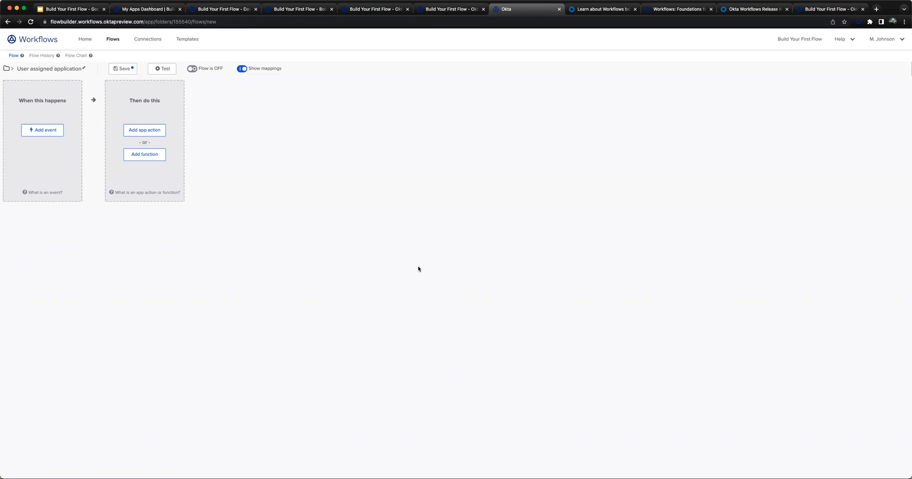
- Add Okta's User Assigned to Application event as the flow's trigger, using the existing Okta connection
left_click(43, 134)
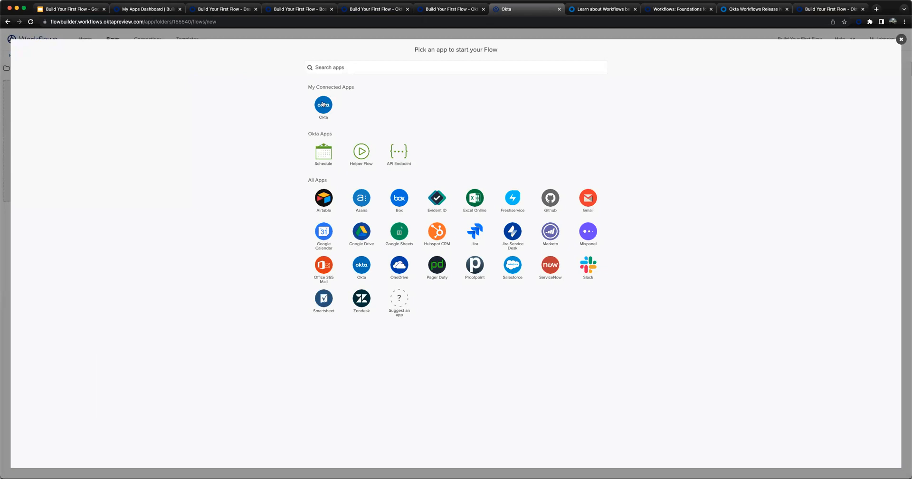
left_click(323, 104)
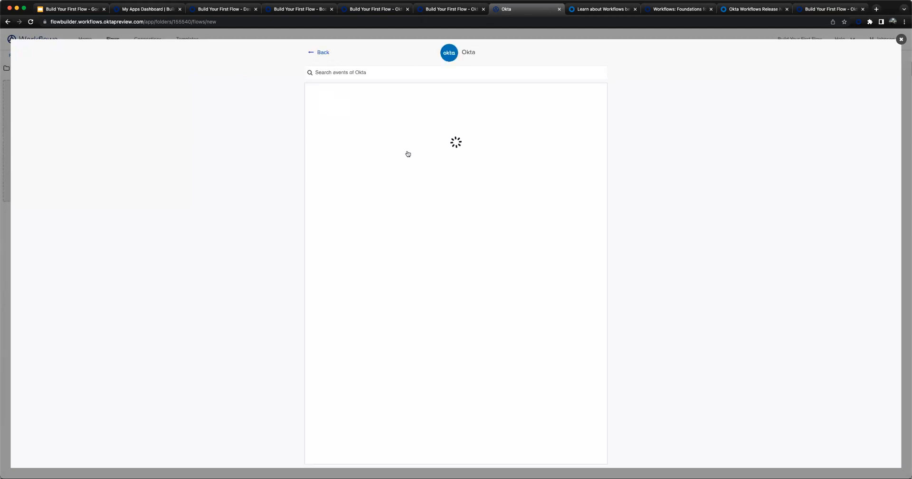
scroll(411, 317, "down", 3)
scroll(411, 316, "down", 15)
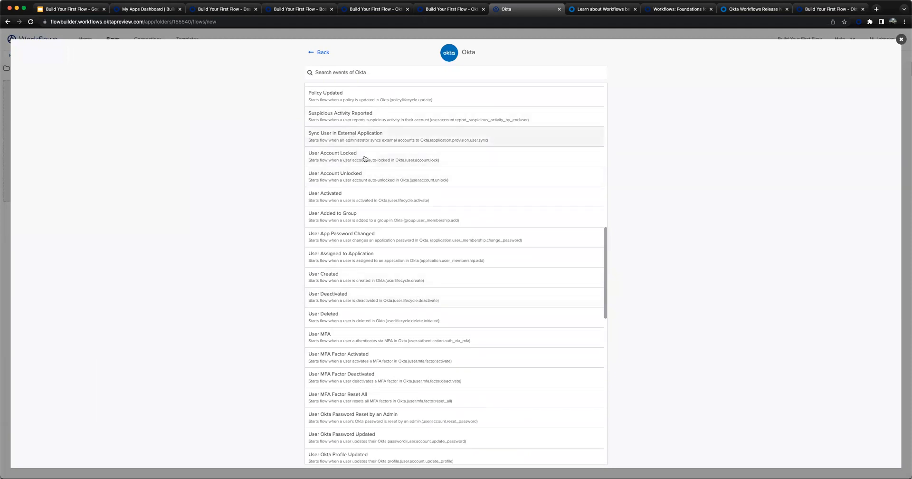
left_click(422, 258)
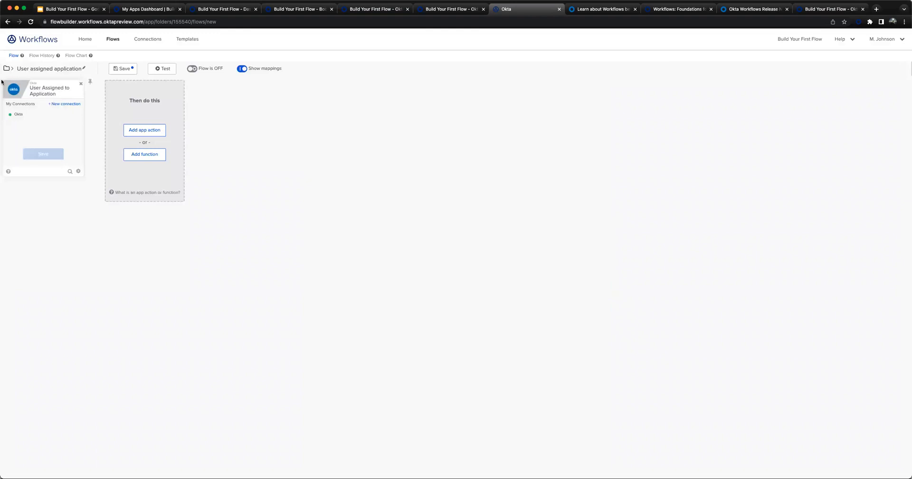
left_click(32, 115)
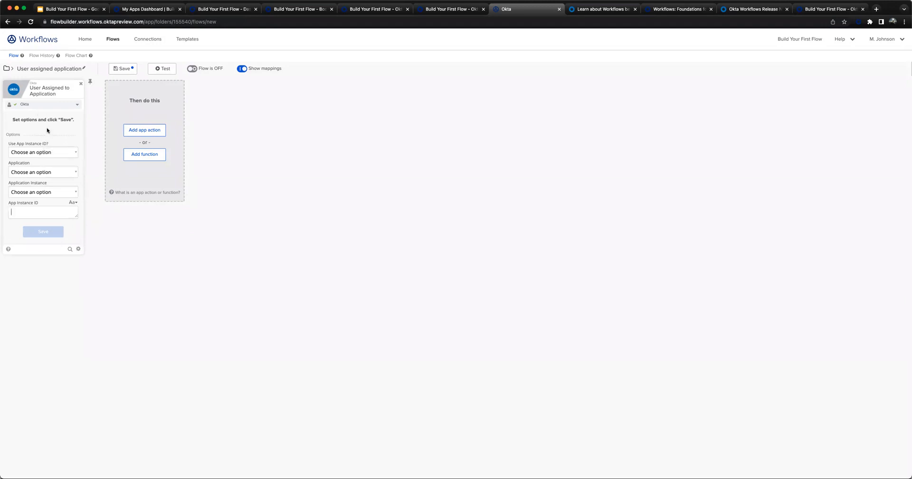
- Set the event's Use App Instance ID to No, Application to All Apps and Application Instance to Workflows Demo, and save the options
left_click(42, 158)
left_click(43, 169)
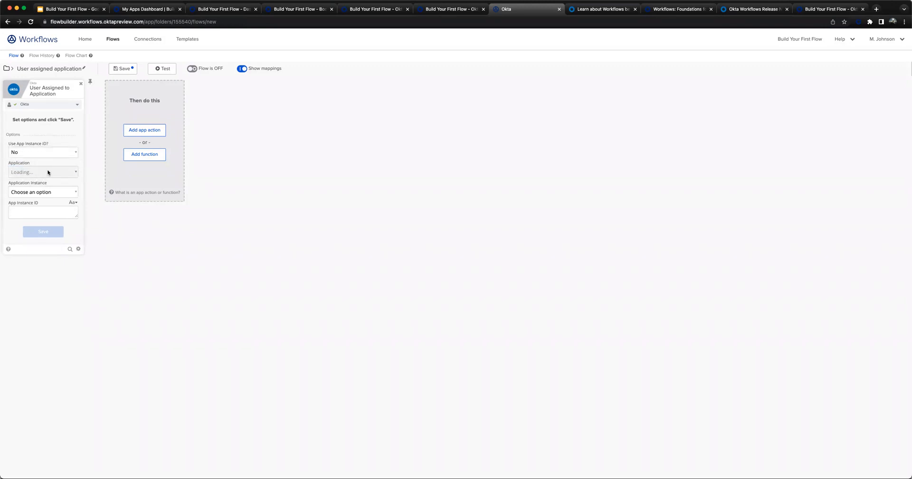
left_click(39, 194)
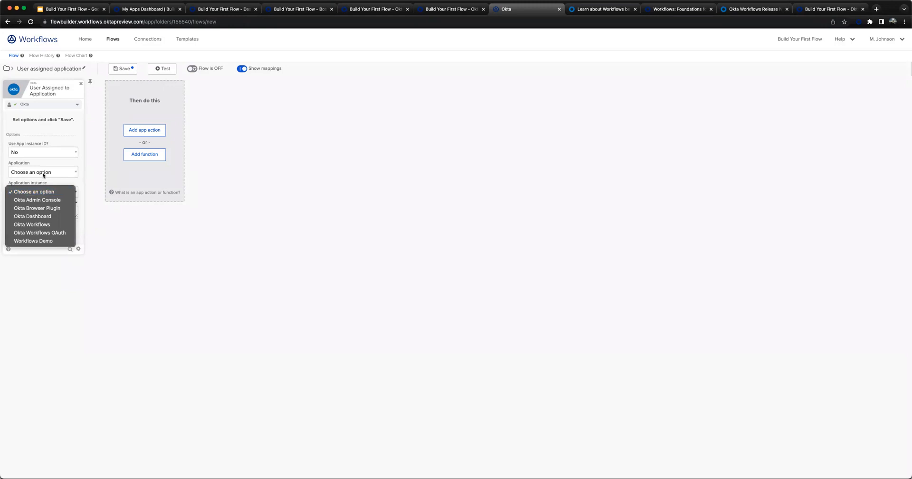
left_click(44, 175)
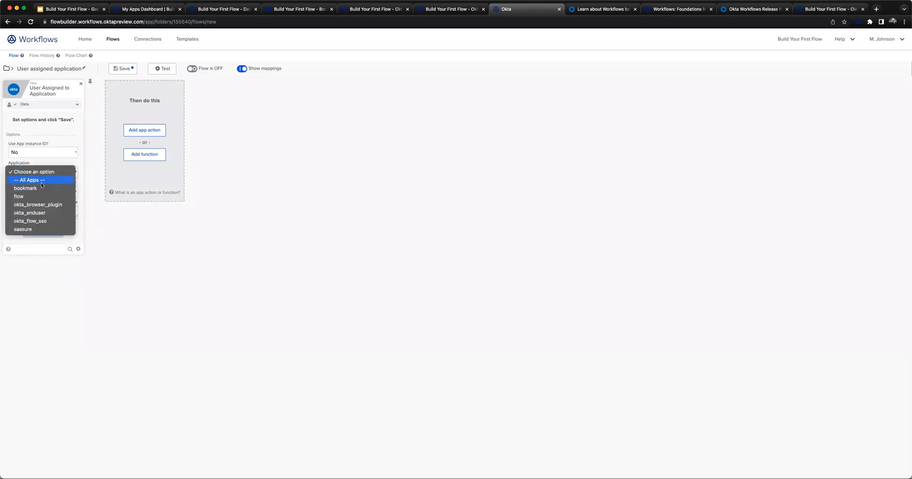
left_click(41, 184)
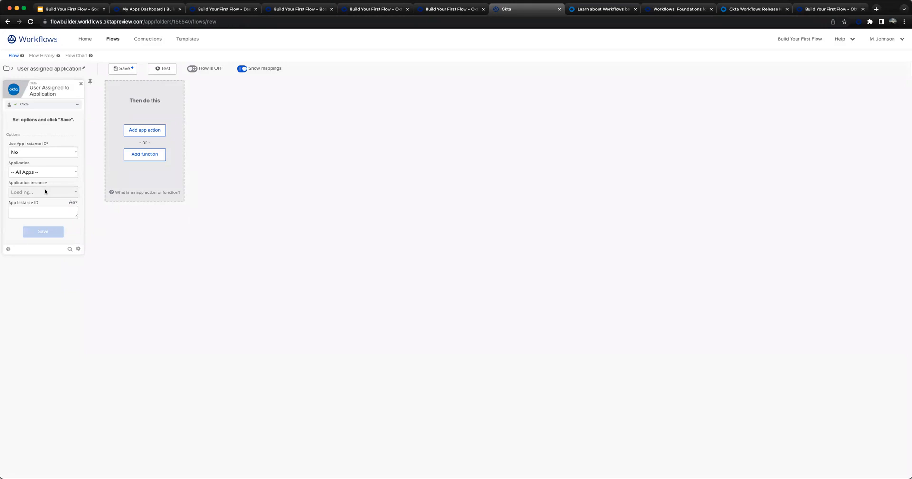
left_click(45, 192)
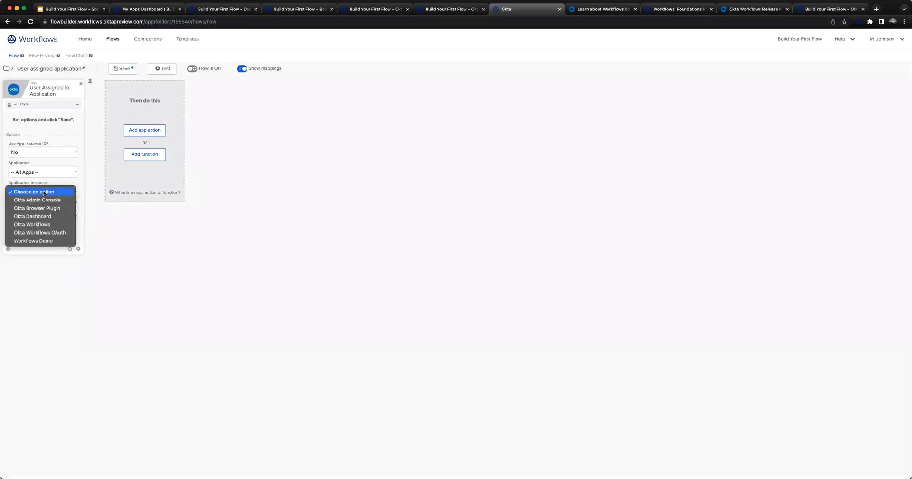
left_click(40, 241)
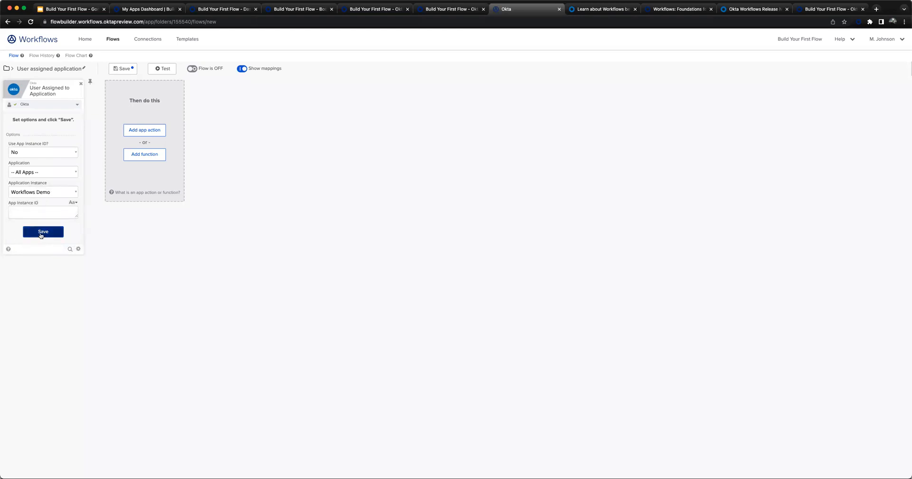
left_click(41, 235)
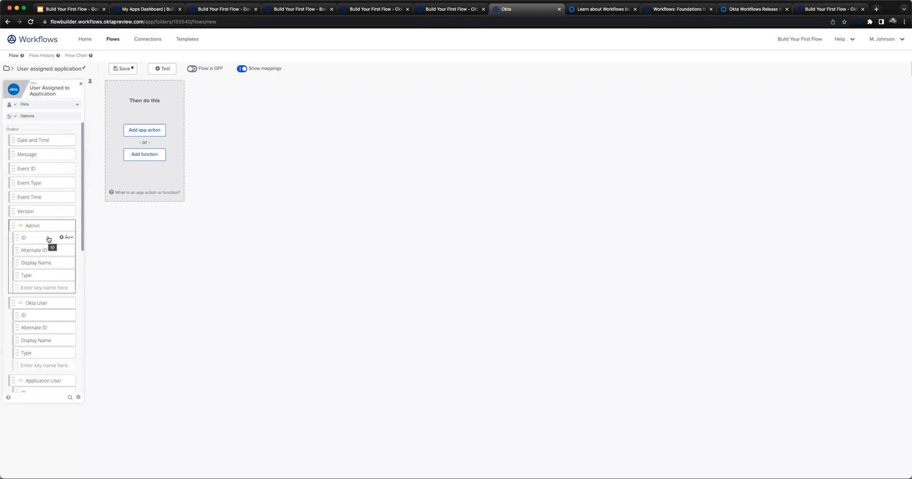
- Examine the User Assigned to Application event's output fields and the functions and apps available for the flow's next card
scroll(40, 251, "down", 2)
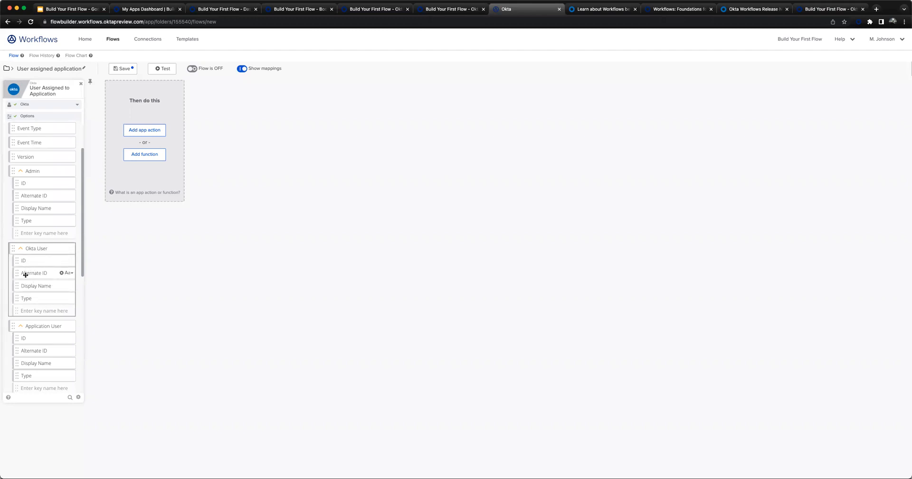
scroll(52, 318, "down", 3)
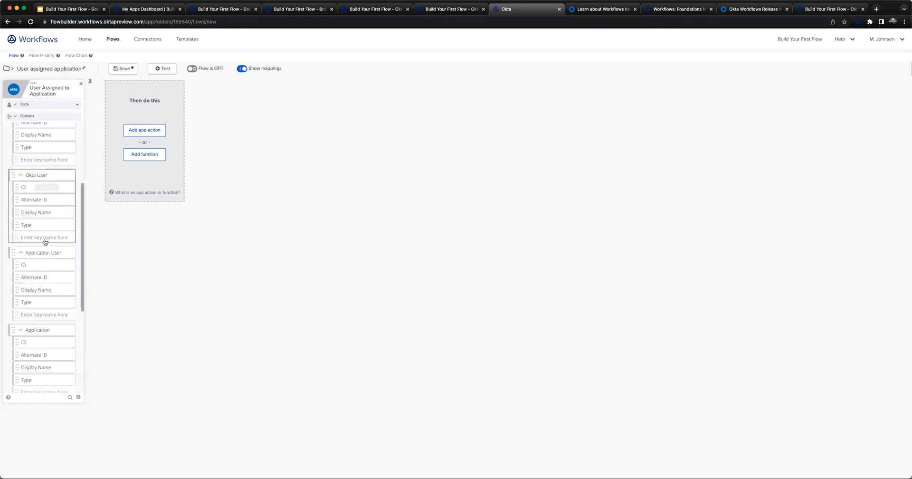
scroll(34, 266, "down", 5)
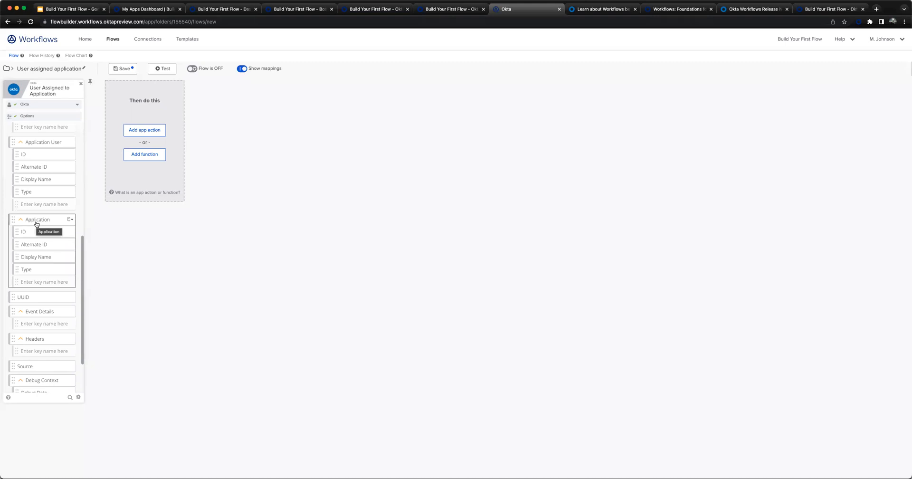
scroll(37, 332, "up", 10)
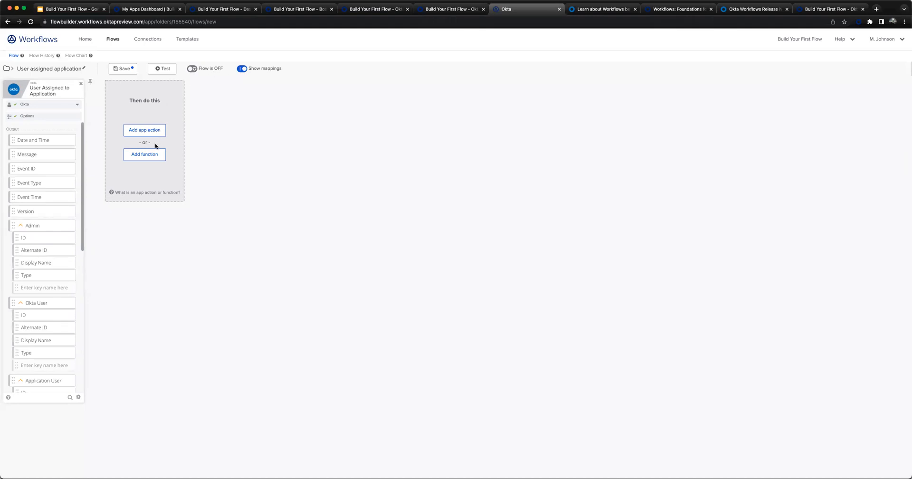
left_click(155, 158)
left_click(155, 157)
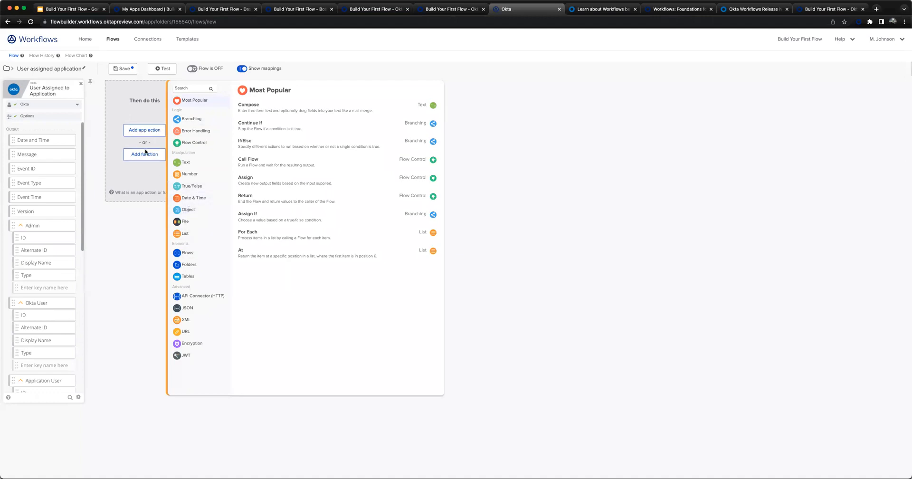
left_click(141, 133)
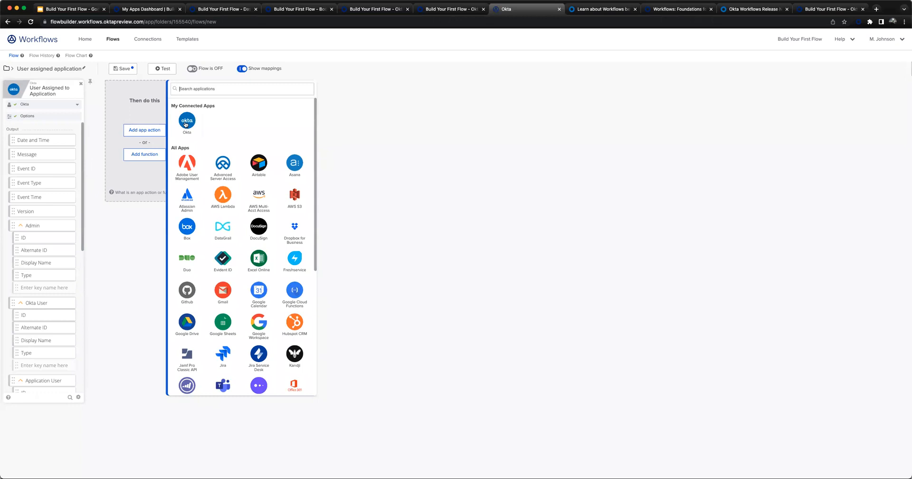
left_click(140, 156)
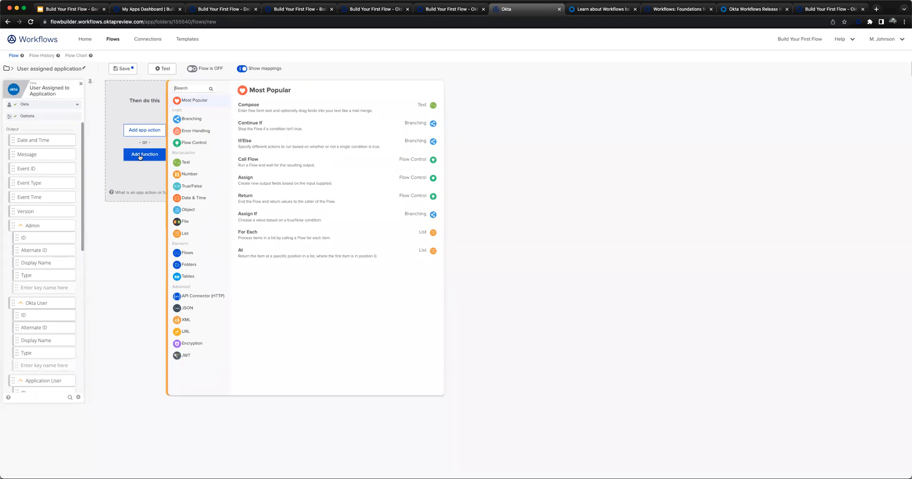
left_click(155, 130)
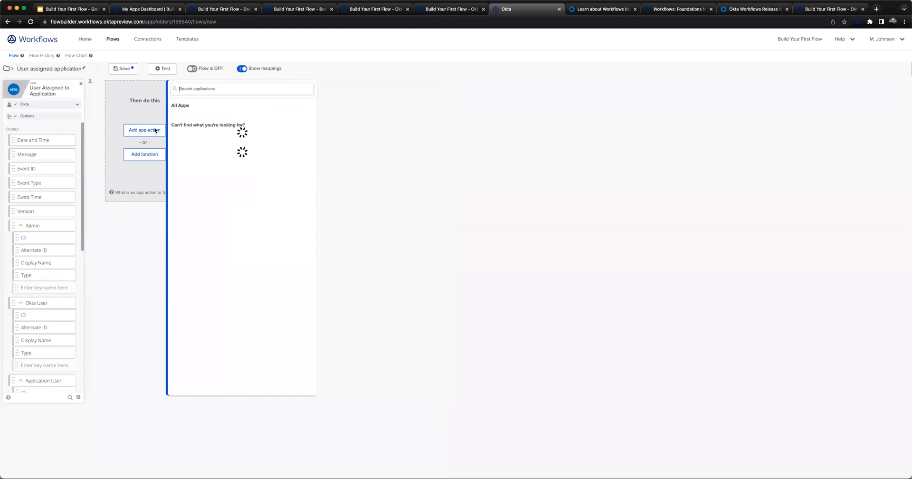
left_click(188, 120)
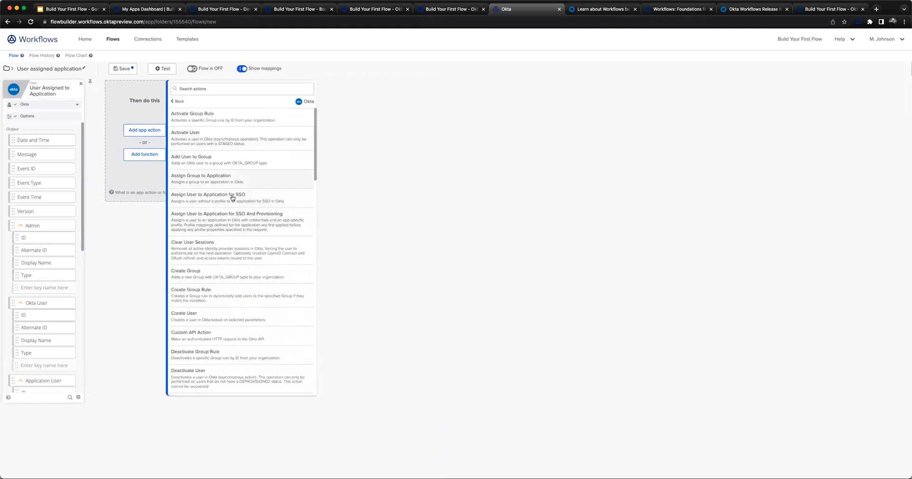
scroll(234, 196, "down", 10)
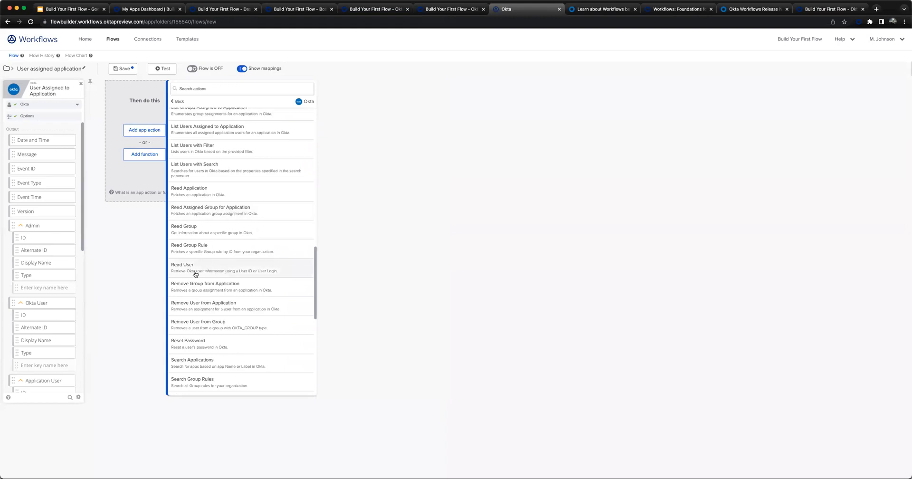
left_click(203, 271)
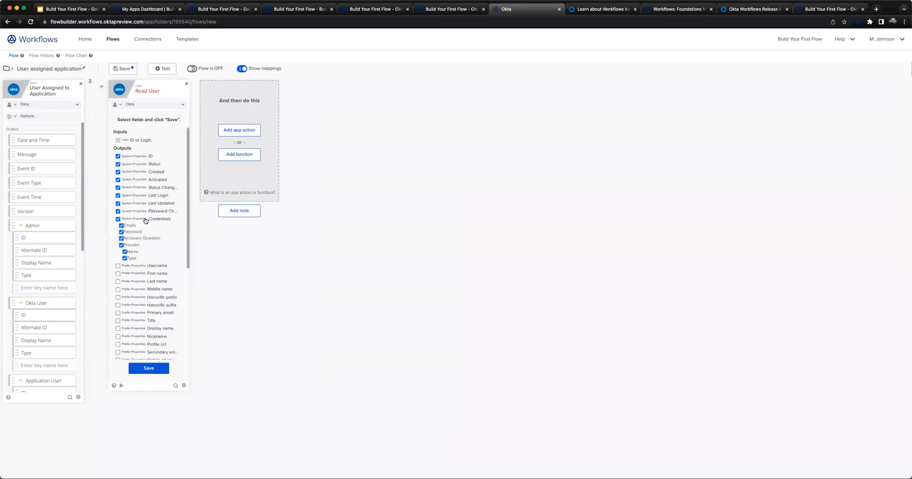
left_click(151, 219)
scroll(144, 238, "down", 3)
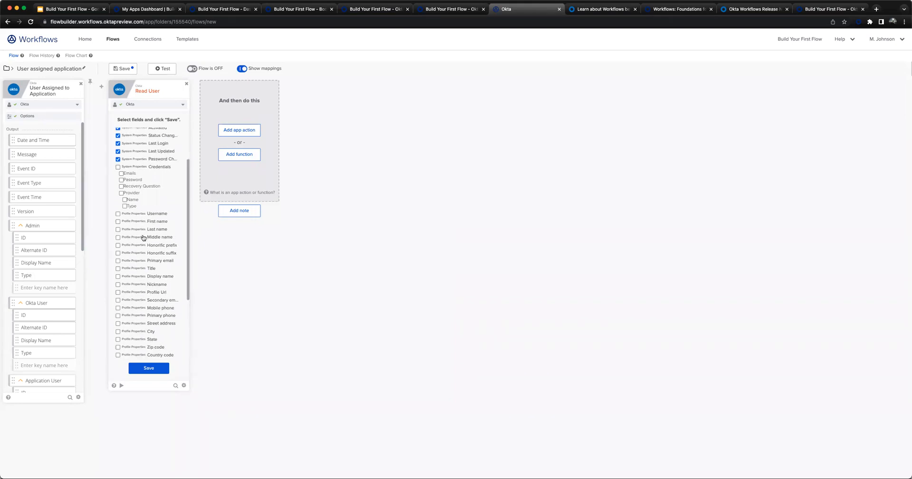
scroll(144, 238, "down", 5)
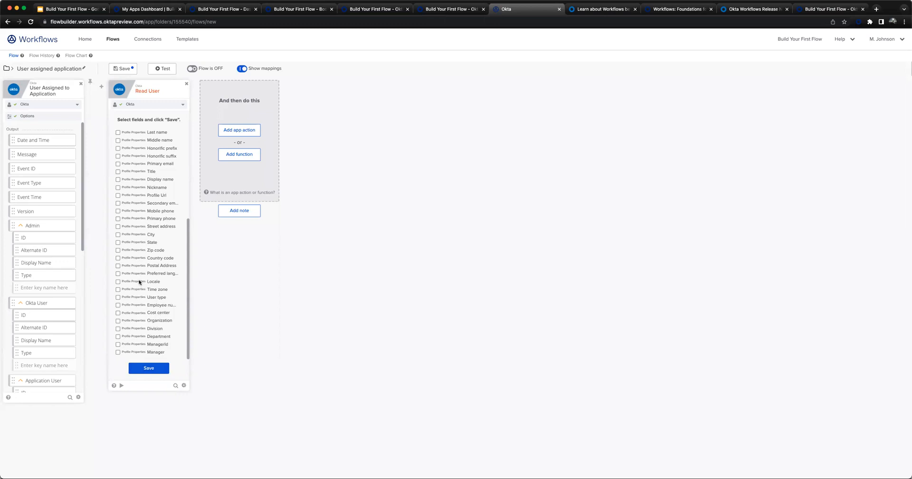
scroll(141, 268, "up", 5)
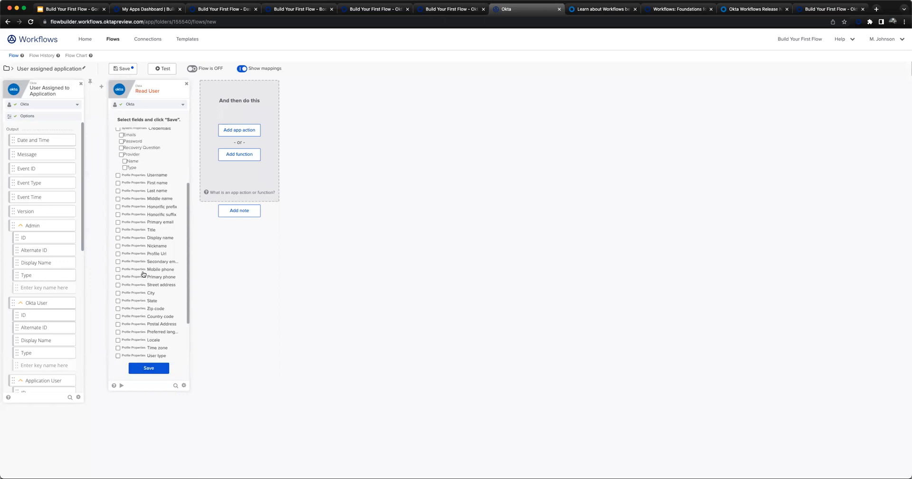
left_click(157, 177)
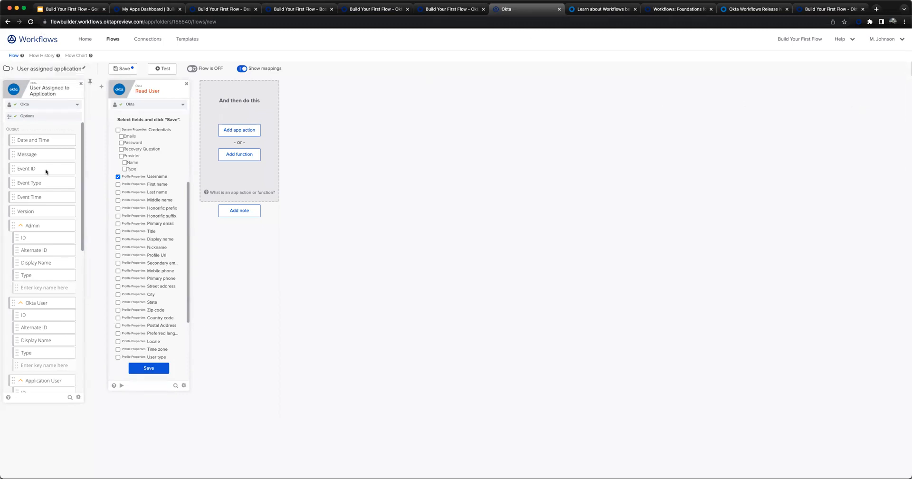
left_click(40, 115)
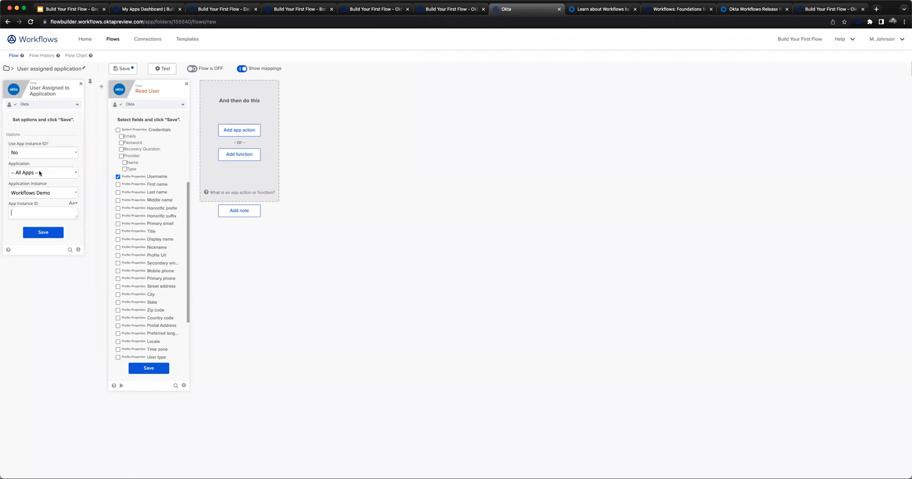
left_click_drag(11, 163, 26, 163)
left_click(26, 163)
left_click(40, 232)
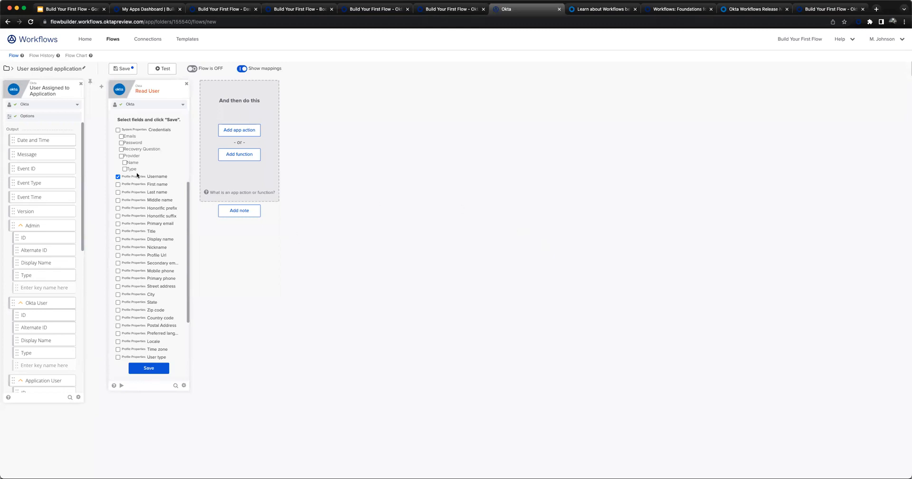
left_click(186, 84)
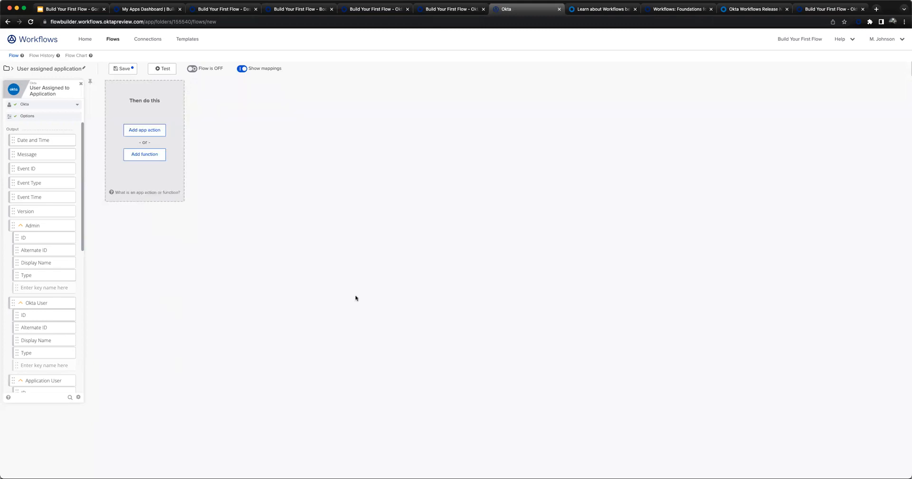
- Add Okta's Read User action after the User Assigned to Application event
left_click(147, 130)
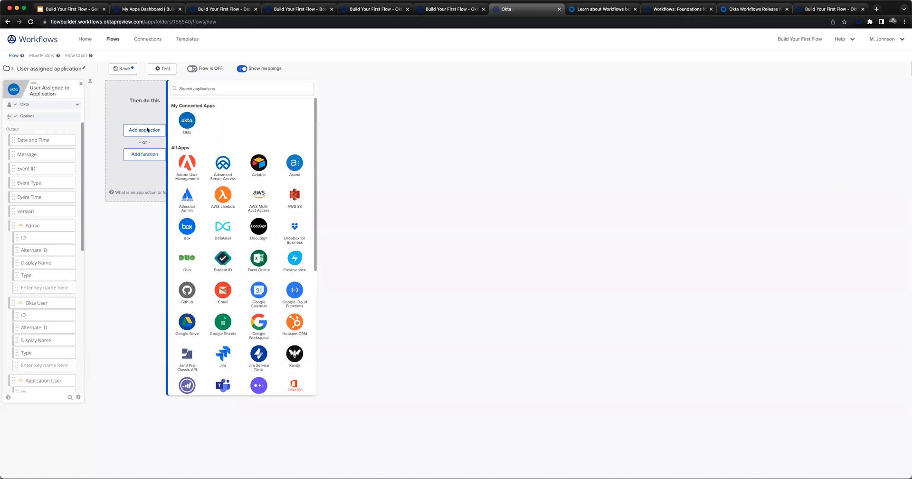
left_click(187, 120)
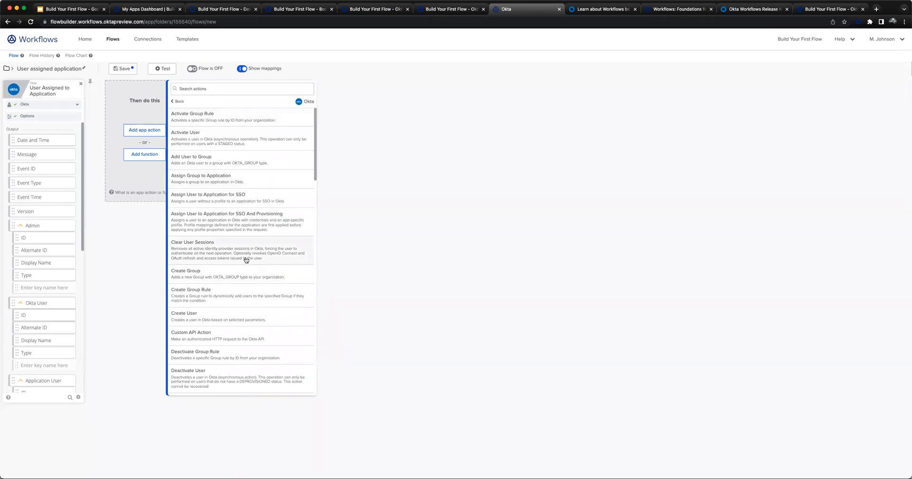
scroll(246, 260, "down", 15)
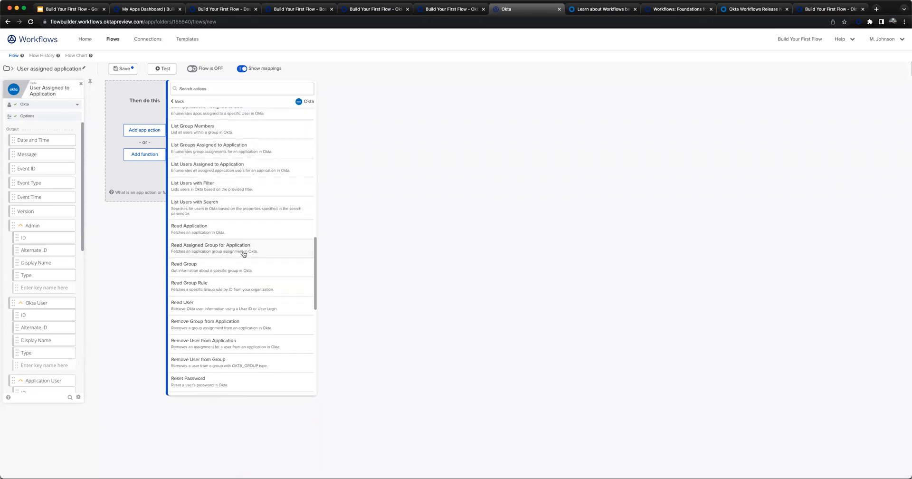
left_click(216, 301)
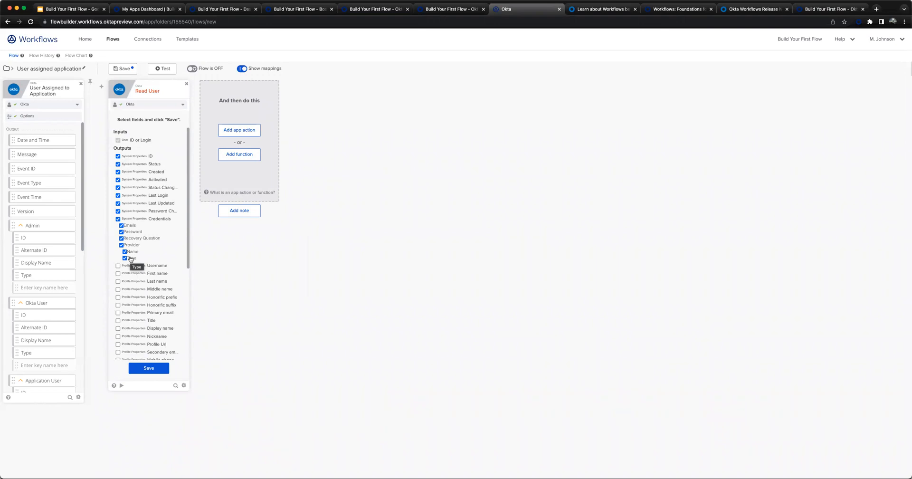
- Limit the Read User outputs to ID, Username, First name and Last name, and save the field selection
left_click(117, 219)
left_click(137, 212)
left_click(141, 203)
left_click(143, 195)
left_click(145, 188)
left_click(138, 180)
left_click(136, 172)
left_click(151, 165)
left_click(156, 275)
left_click(156, 281)
left_click(148, 370)
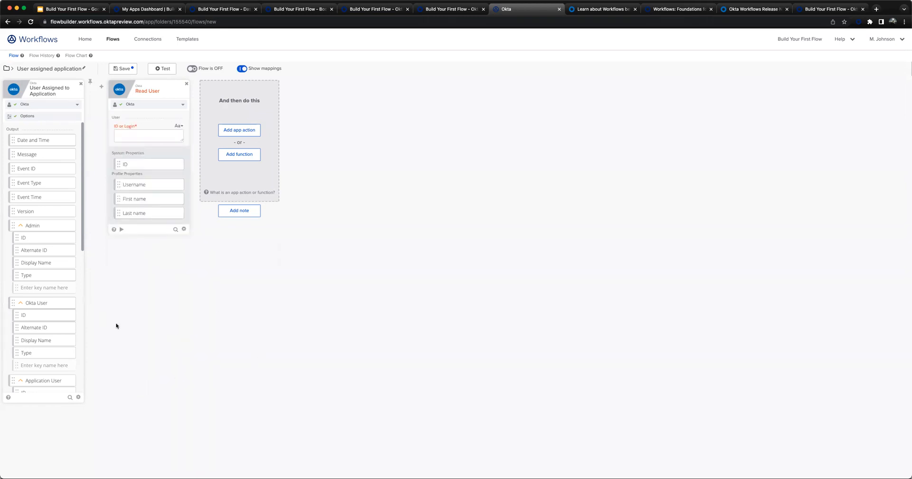
- Map the ID under Okta User in the trigger event to the Read User card's ID or Login input
scroll(40, 288, "down", 3)
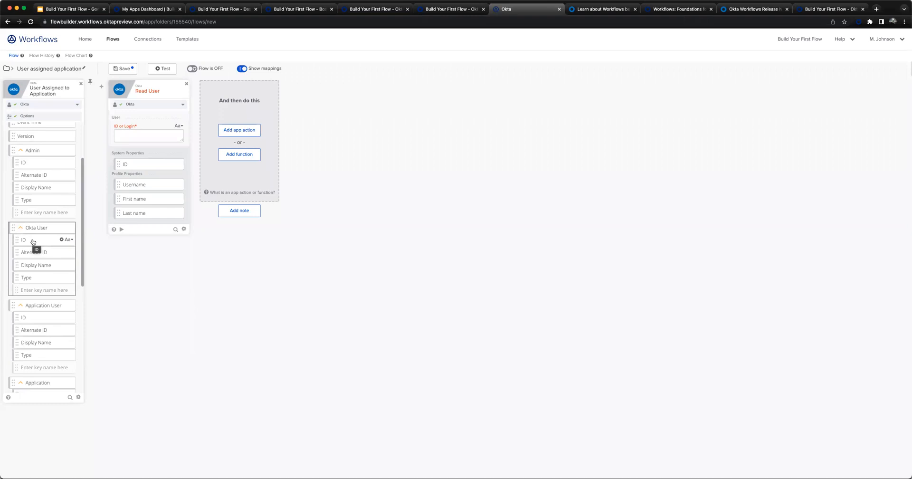
left_click(133, 136)
left_click_drag(133, 135, 133, 136)
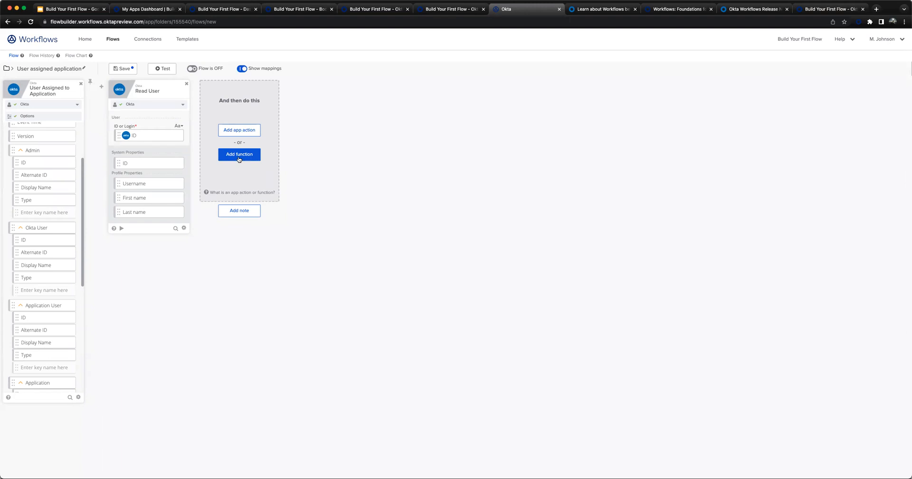
- Add a note titled "Reading Okta User attributes" and place it just before the Read User card
left_click(232, 211)
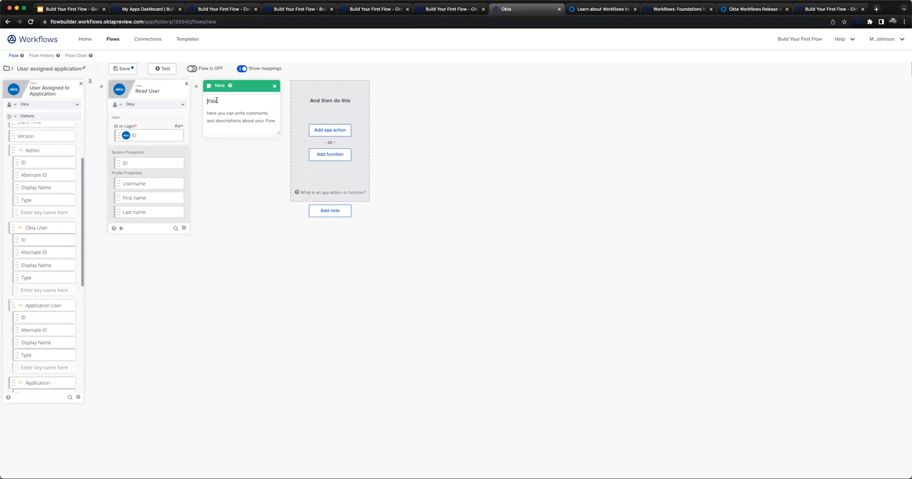
left_click_drag(240, 85, 124, 85)
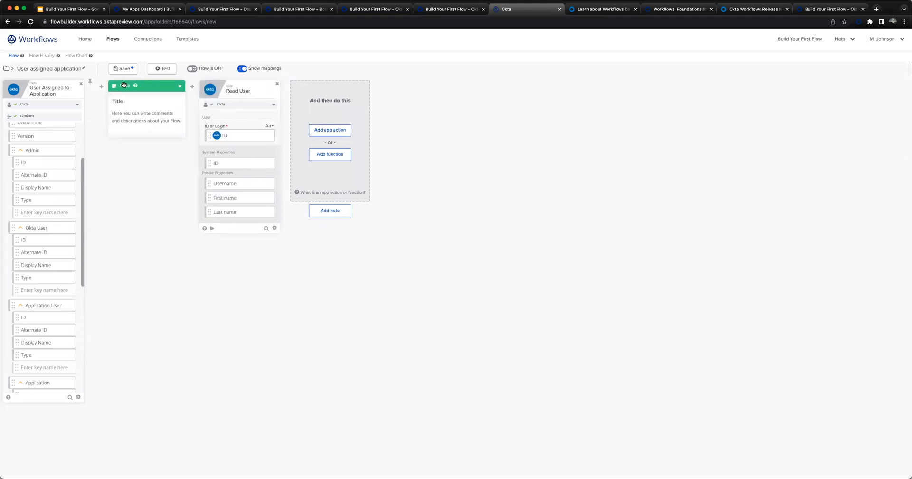
left_click(137, 107)
type("Reading Okta User attributes")
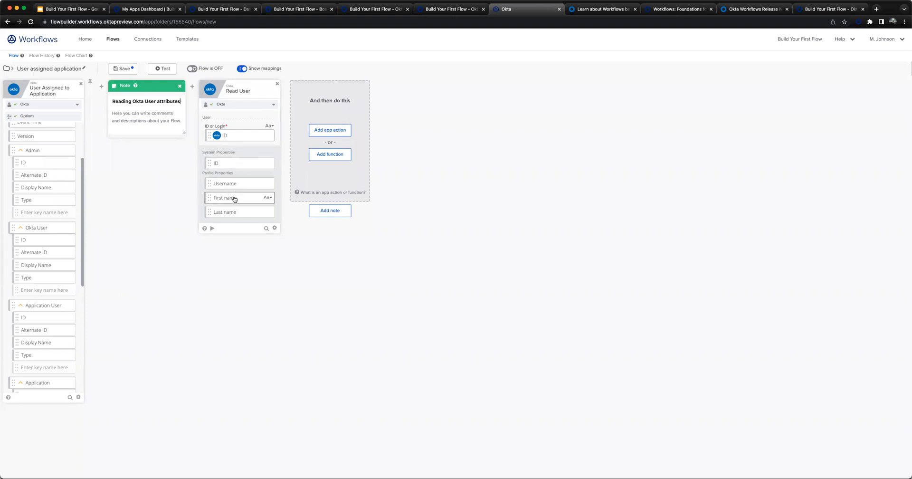
- Add the Tables function Create Row after the Read User card, without choosing a table
left_click(331, 154)
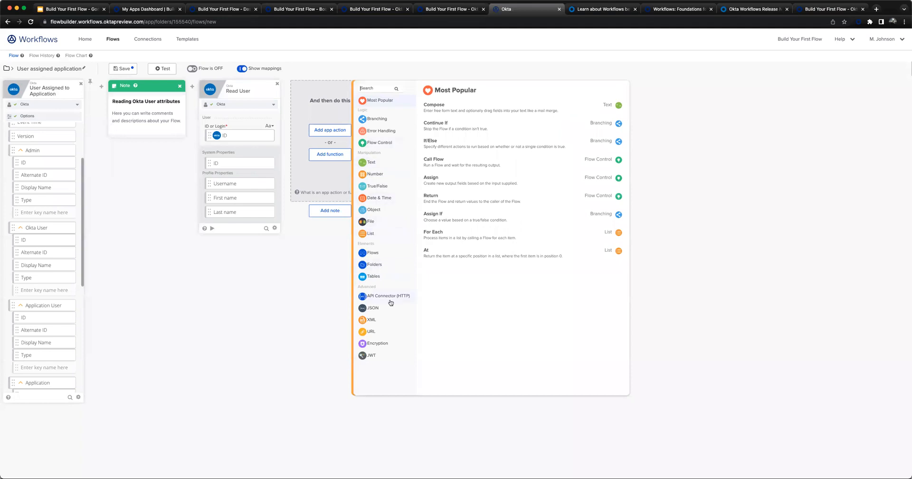
left_click(377, 277)
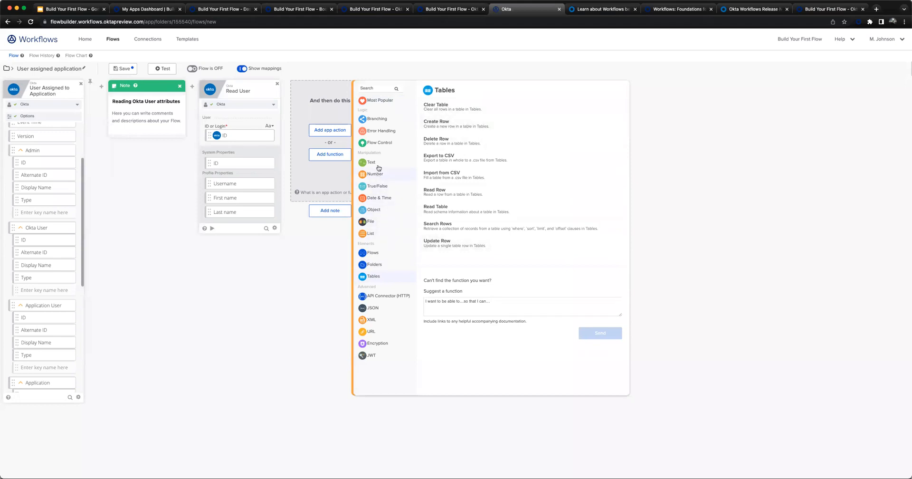
left_click(331, 154)
left_click(331, 155)
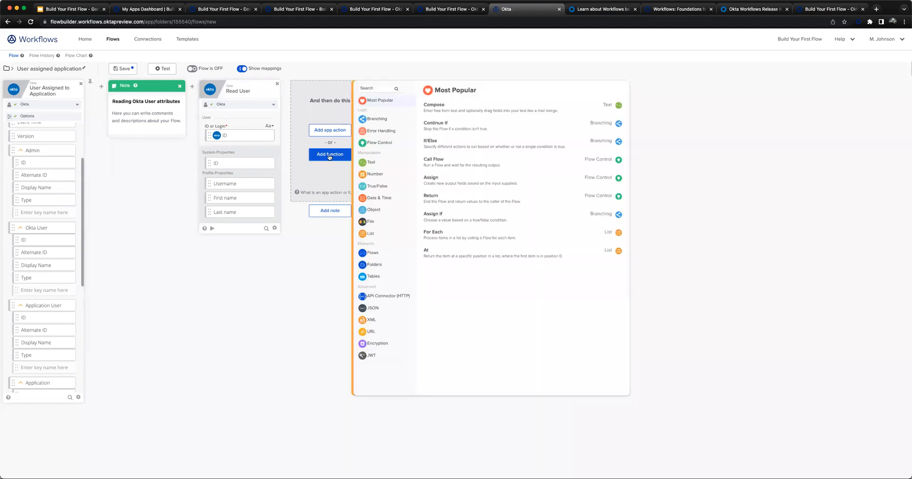
left_click(385, 277)
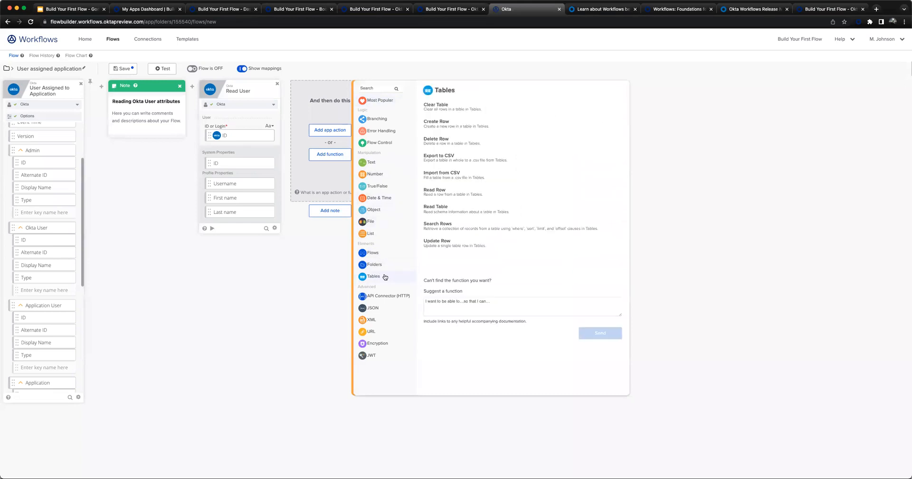
left_click(473, 126)
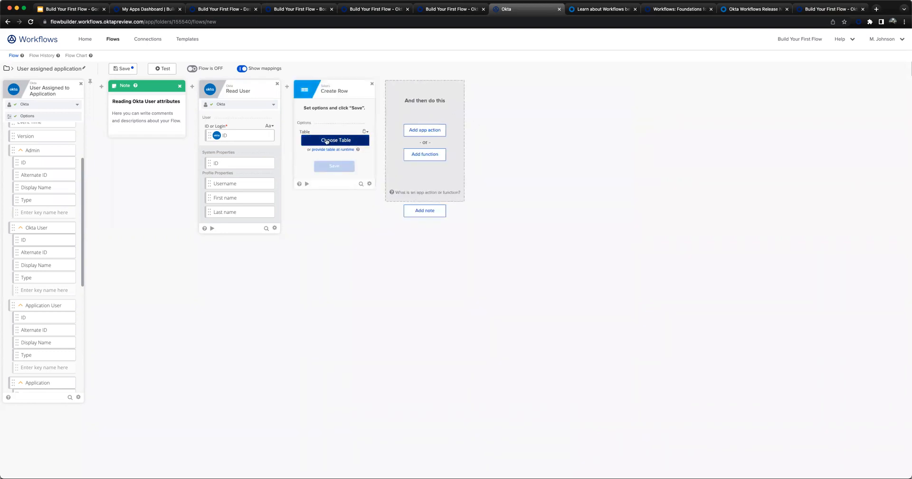
left_click(327, 141)
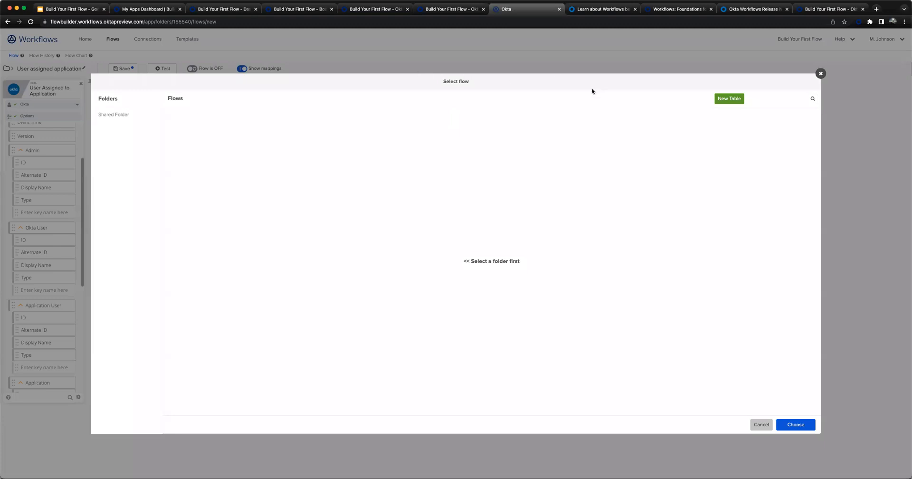
left_click(762, 424)
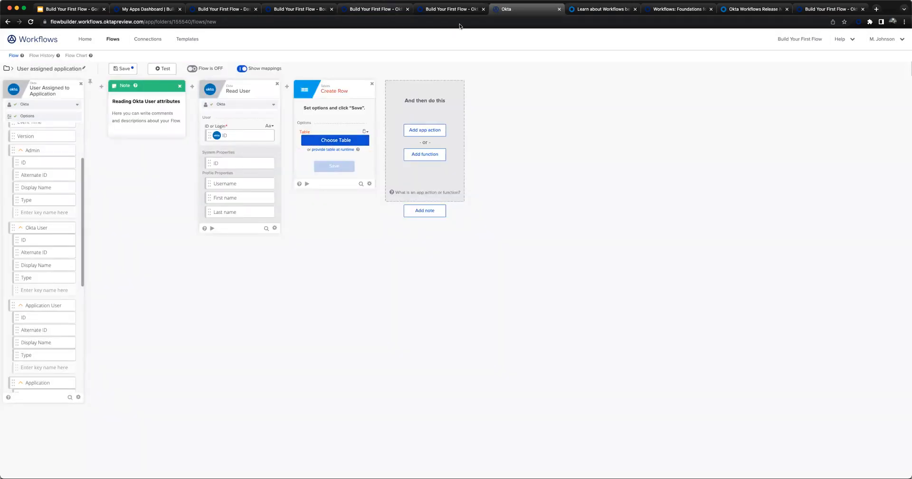
- Start a new table for the Create Row card and close the browser tabs that follow the new table's tab
left_click(336, 140)
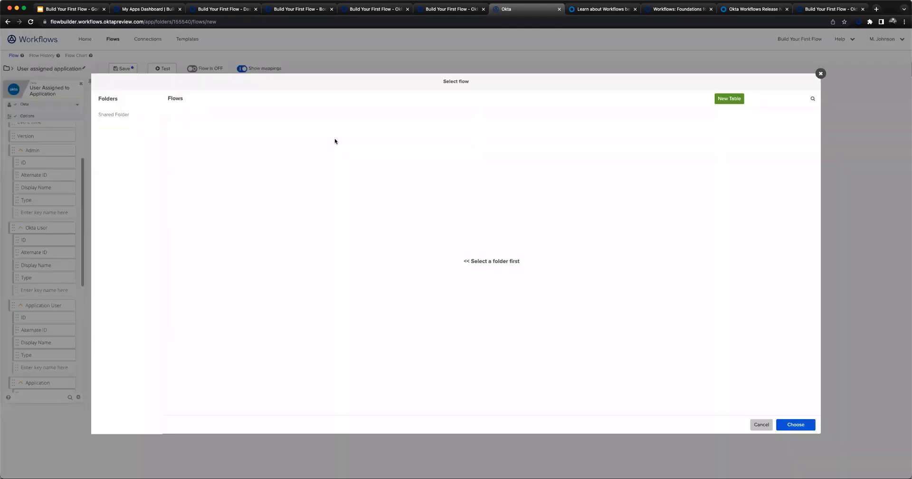
left_click(725, 100)
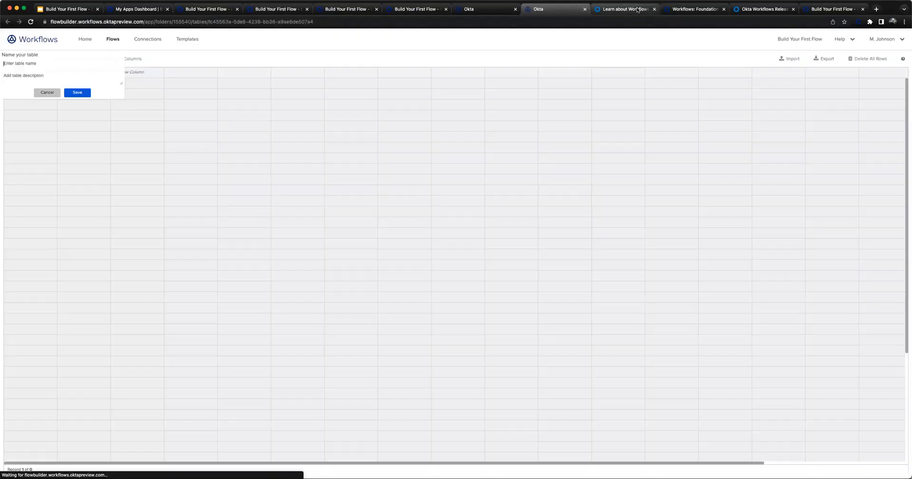
middle_click(637, 9)
middle_click(638, 9)
middle_click(638, 9)
middle_click(638, 9)
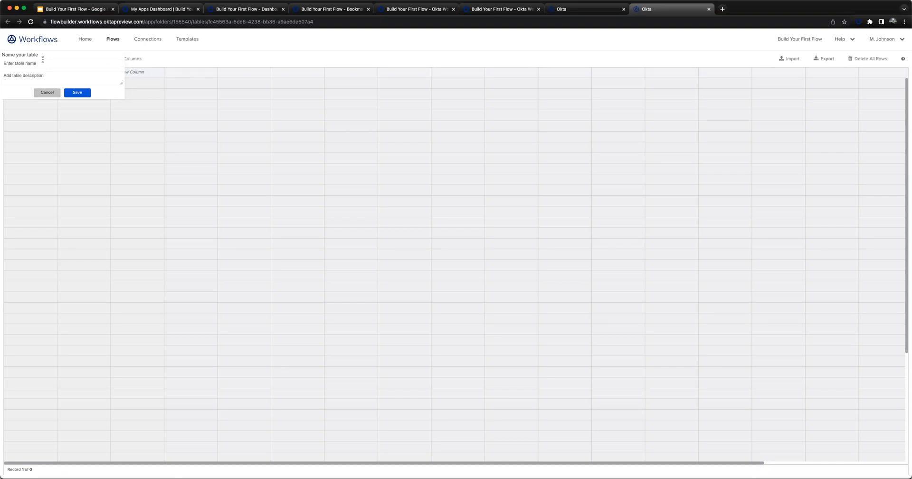
- Name the new table "Workflows Demo App Table" and save the name
left_click(55, 64)
type("Workflows Demo App Table")
left_click(77, 92)
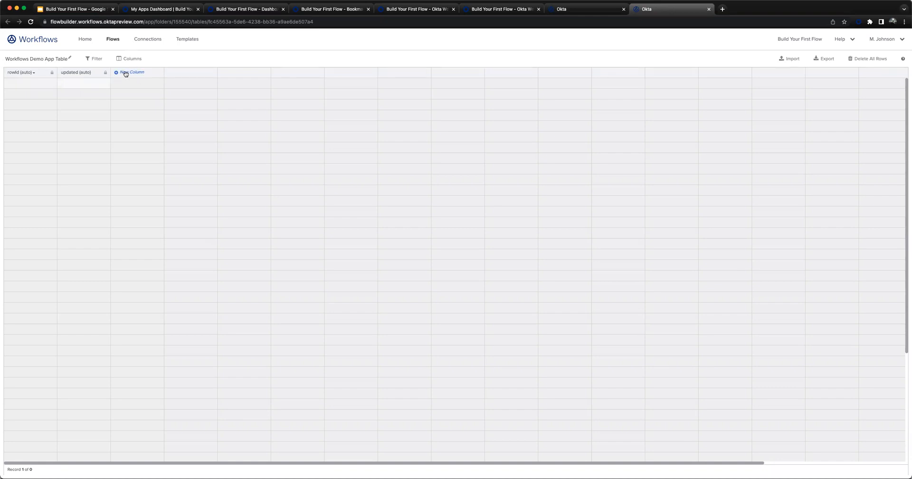
- Add a column named "Okta ID" with field type Text to the table, and continue with another column
left_click(126, 73)
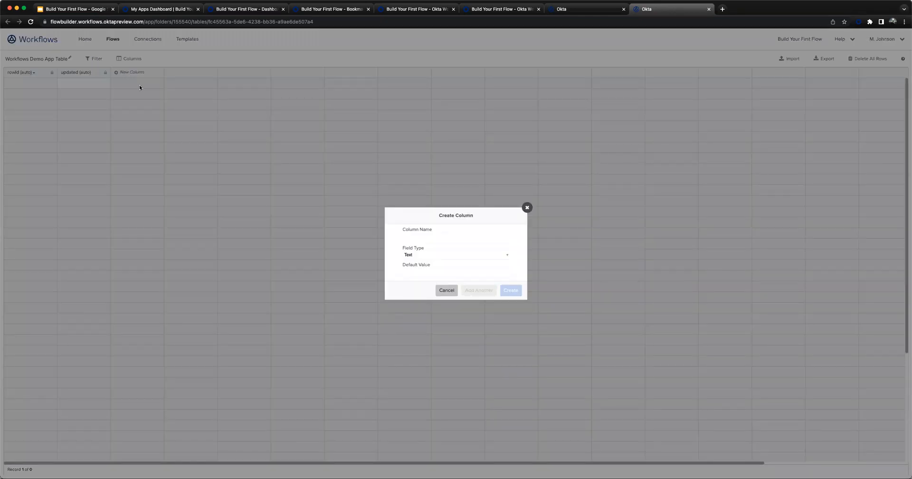
type("okta ID")
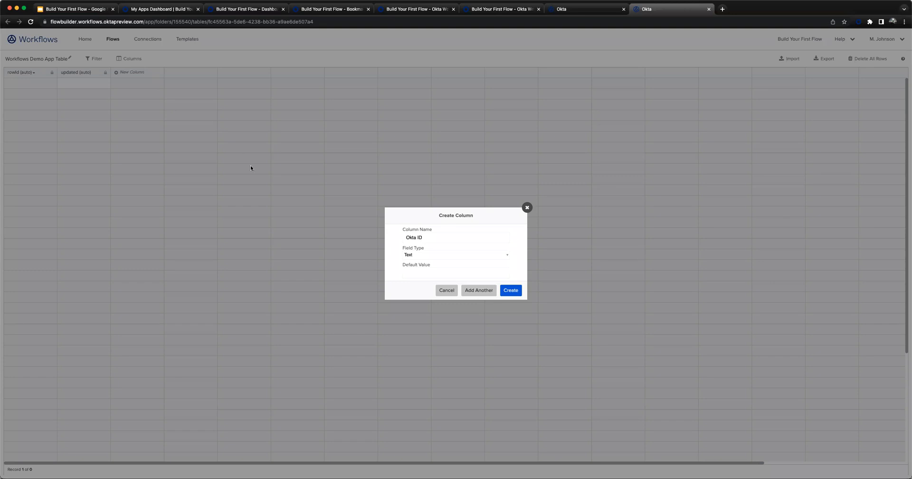
left_click(425, 255)
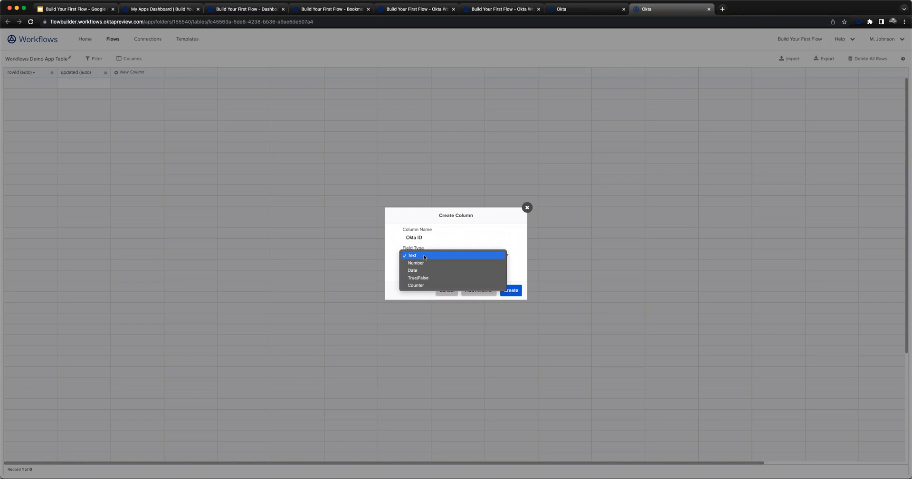
left_click(459, 221)
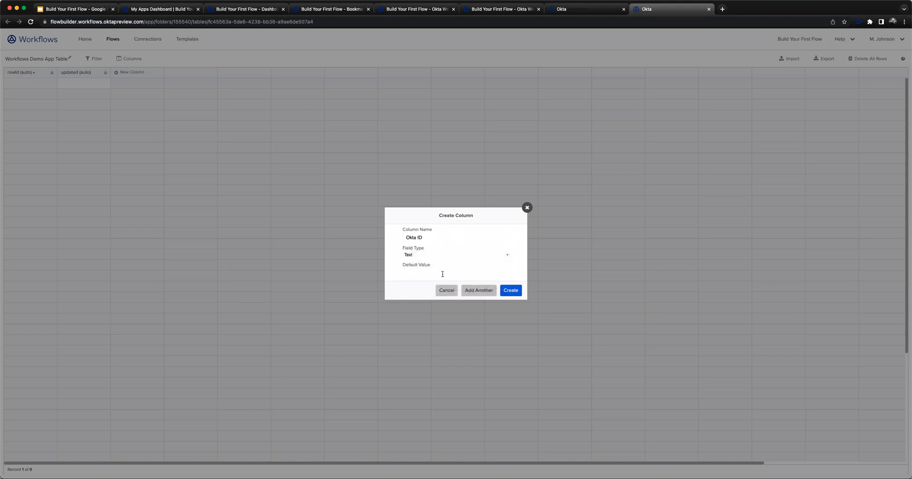
left_click(481, 290)
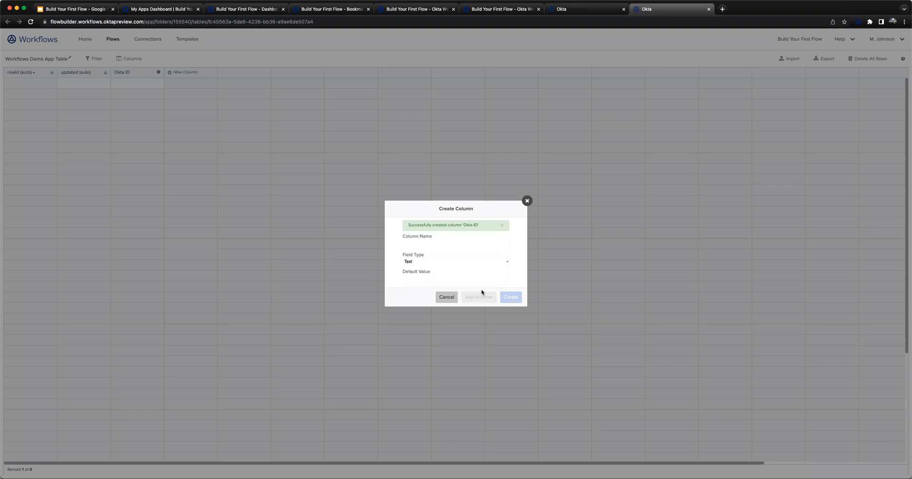
- Add three more Text columns to the table: "Okta Username", "First Name" and "Last Name"
type("Okta Username")
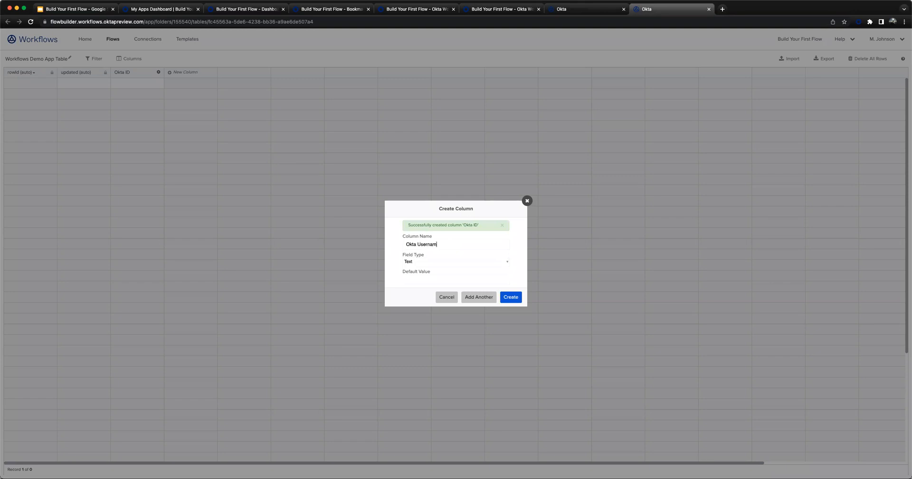
left_click(471, 299)
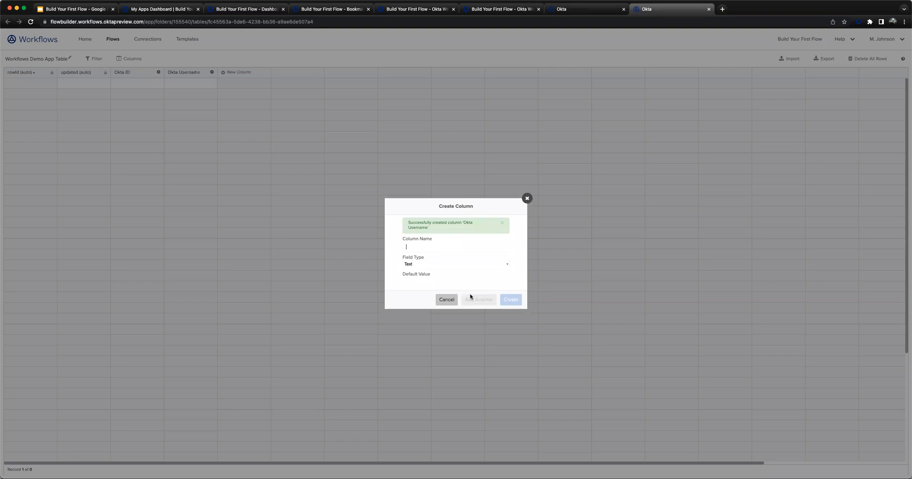
type("First Name")
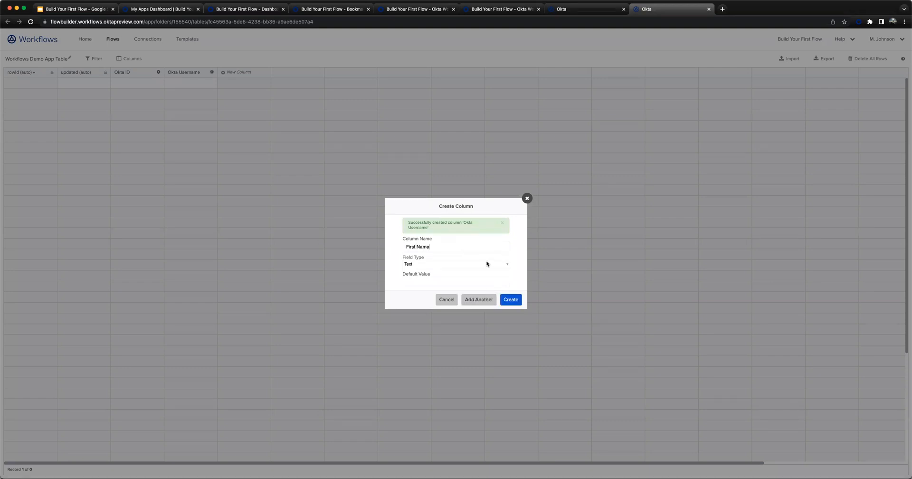
left_click(481, 300)
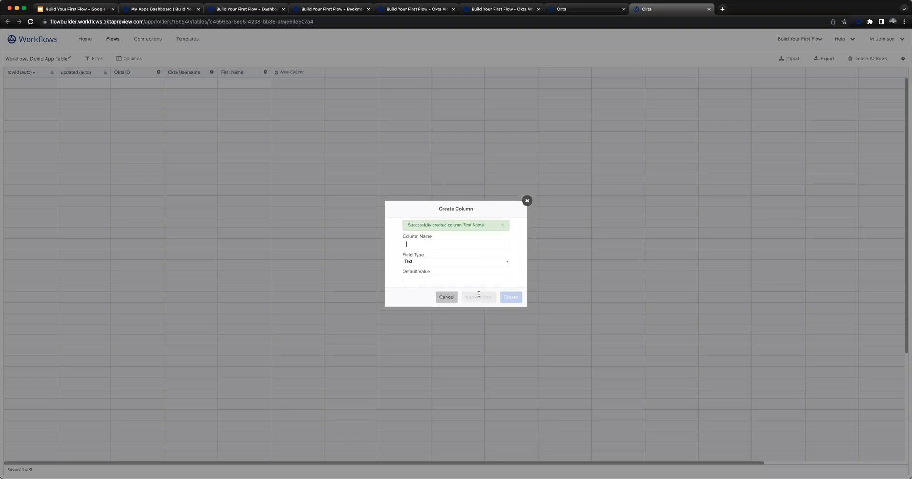
type("Last Name")
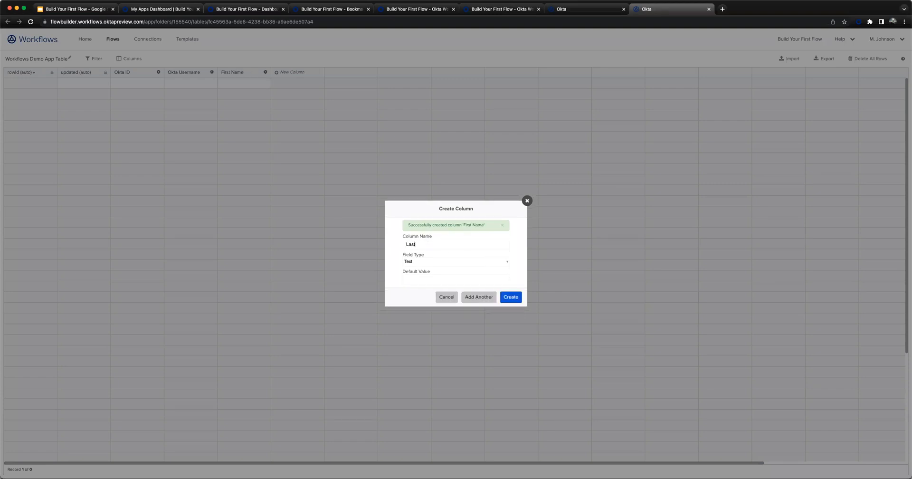
left_click(517, 302)
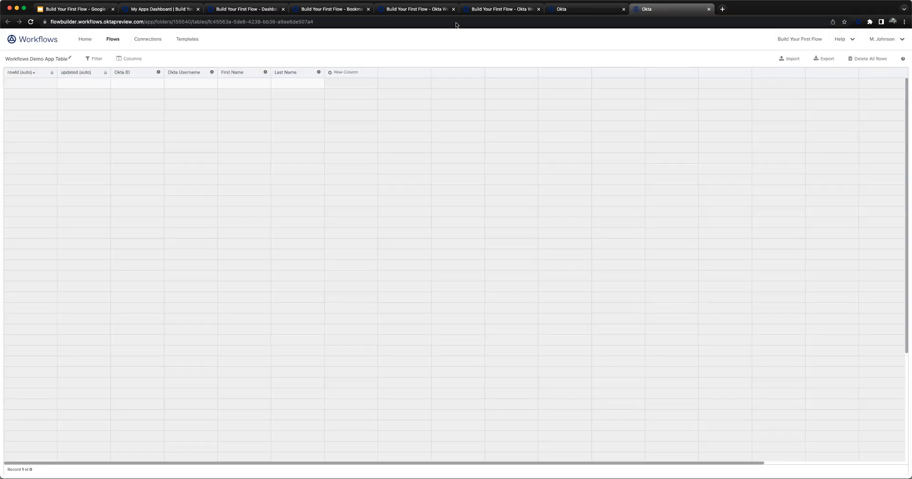
- Back in the flow, set Create Row to use Workflows Demo App Table from Shared Folder and save it with all four column fields
left_click(589, 10)
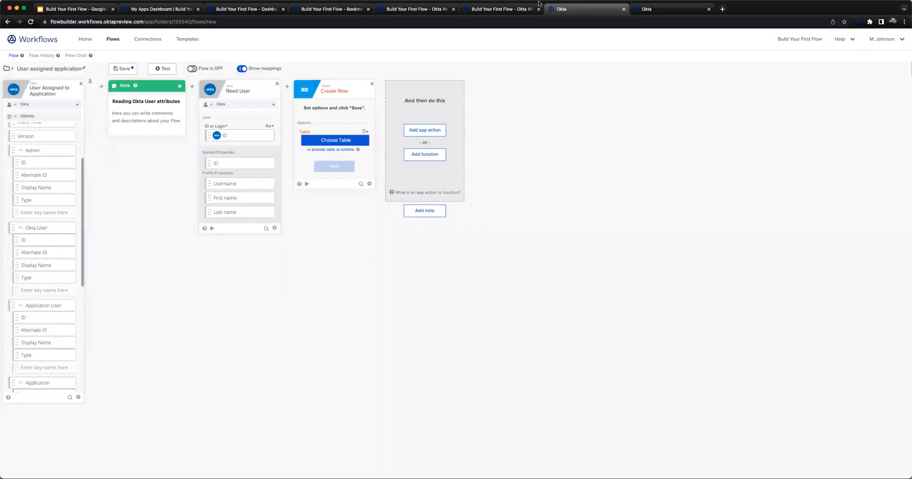
left_click(331, 142)
left_click(122, 114)
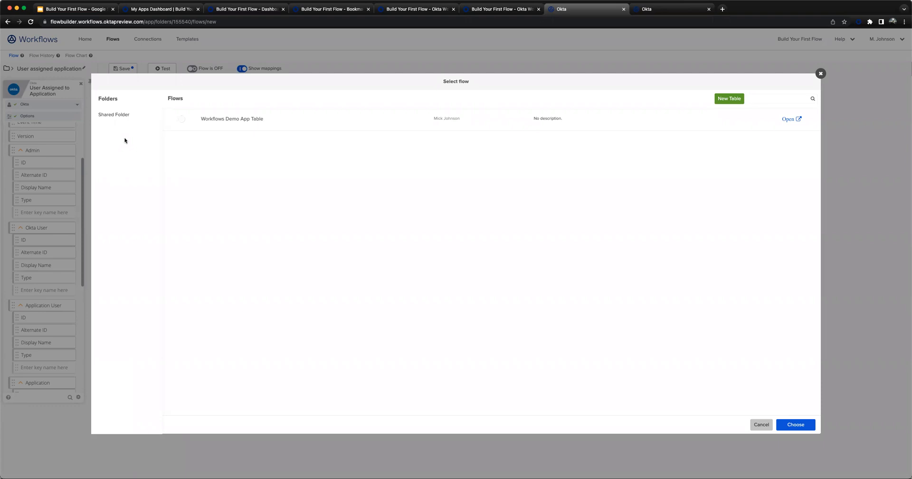
left_click(212, 124)
left_click(800, 429)
left_click(335, 167)
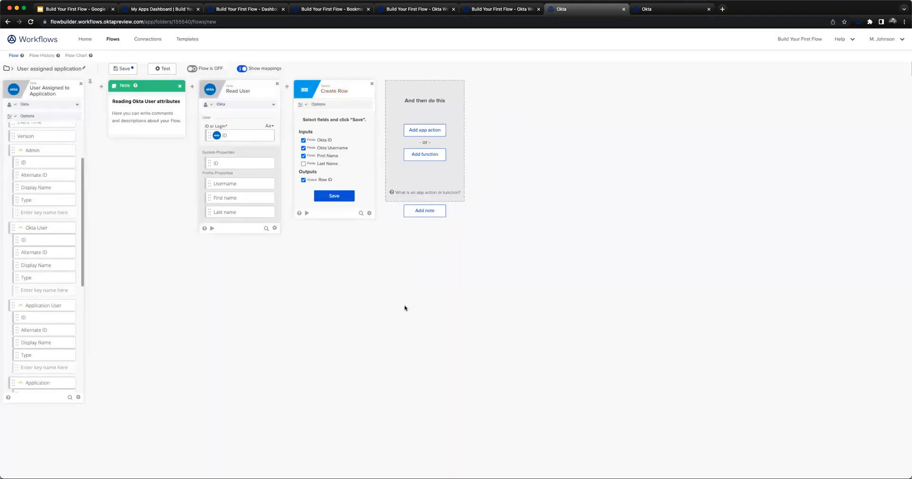
left_click(331, 164)
left_click(334, 197)
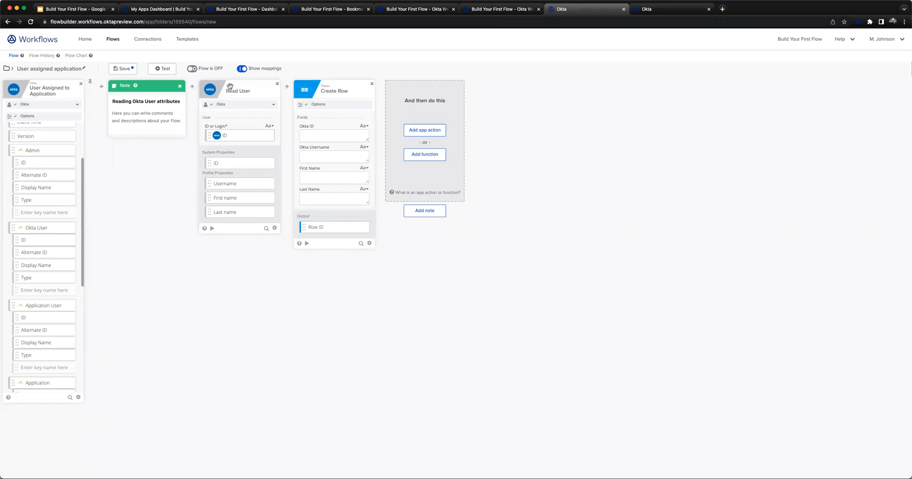
- Look up Workflows Demo App Table in the Shared Folder's list of tables, and return to the flow
left_click(113, 41, "super")
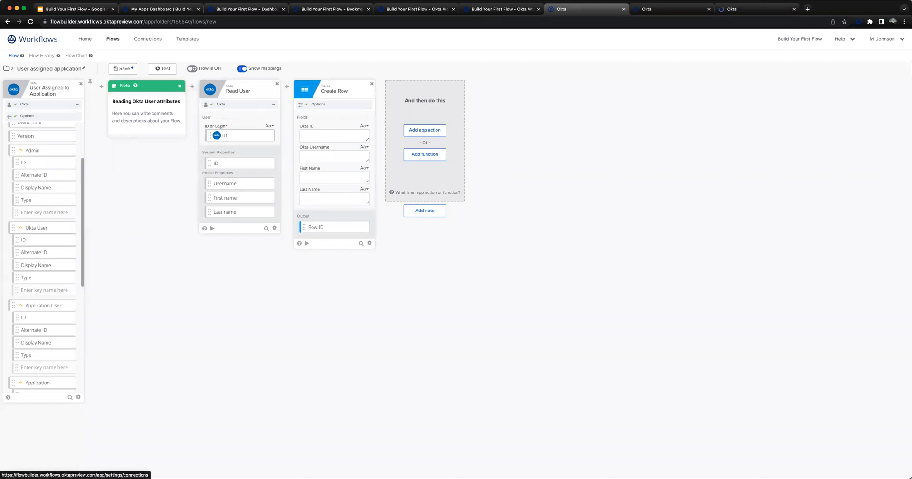
key("ctrl+Tab")
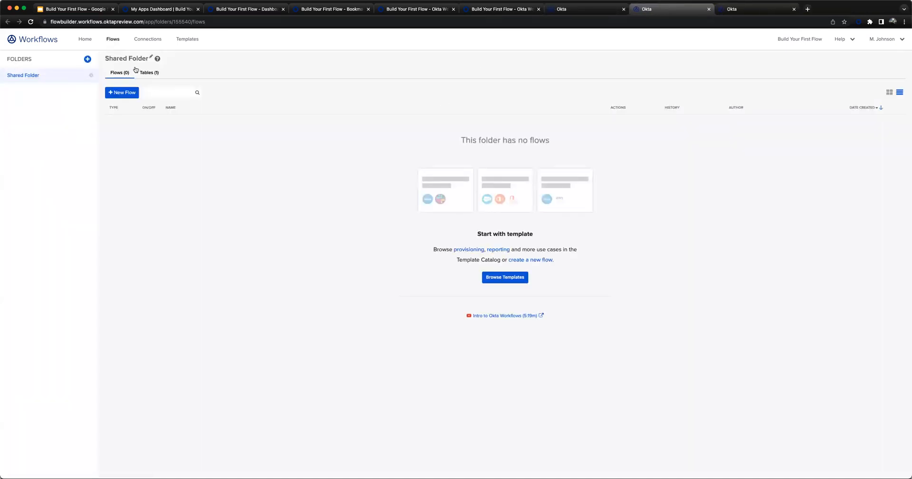
left_click(149, 72)
left_click(180, 129)
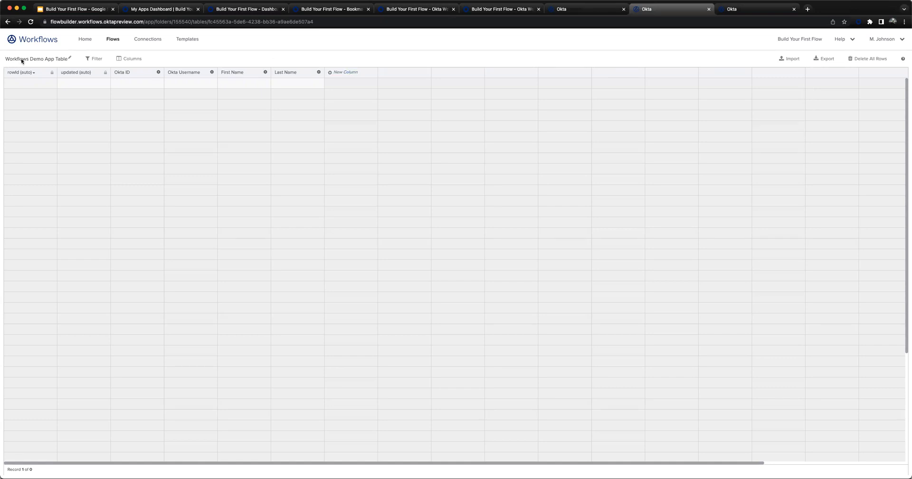
left_click(113, 40)
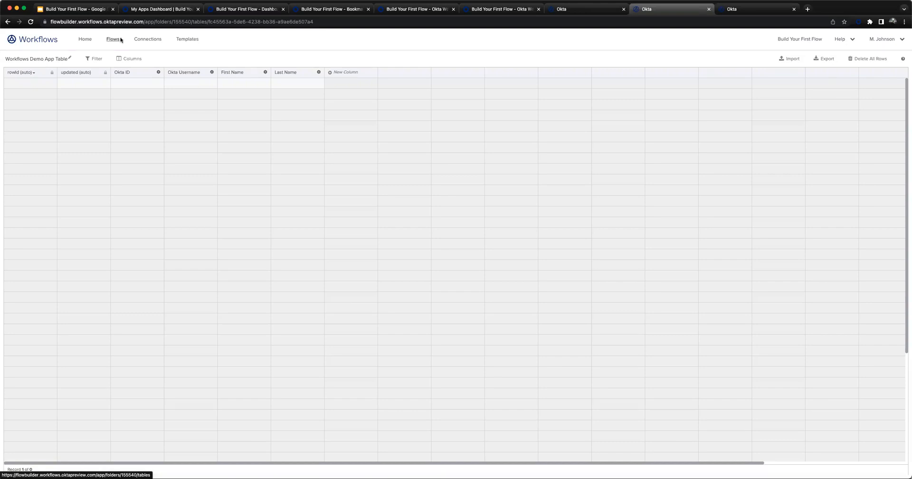
left_click(591, 15)
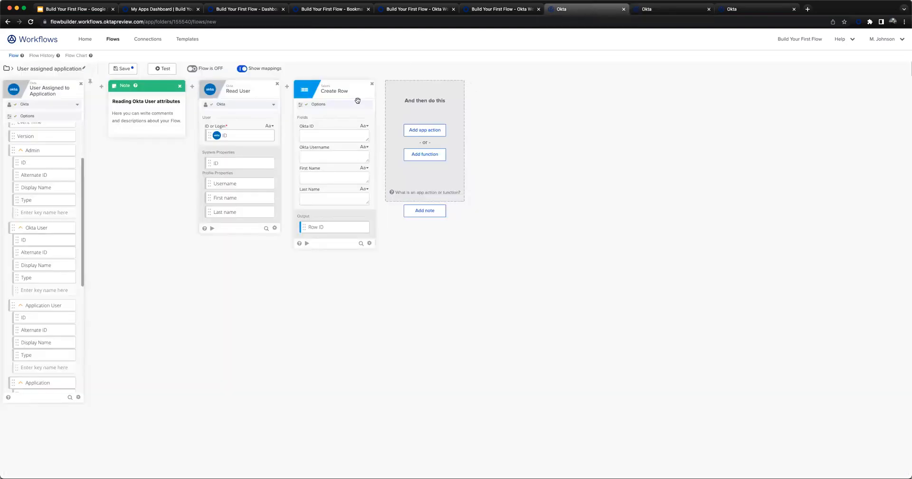
- Delete the Create Row card and add the Tables function Create Row again after the Read User card
left_click(372, 84)
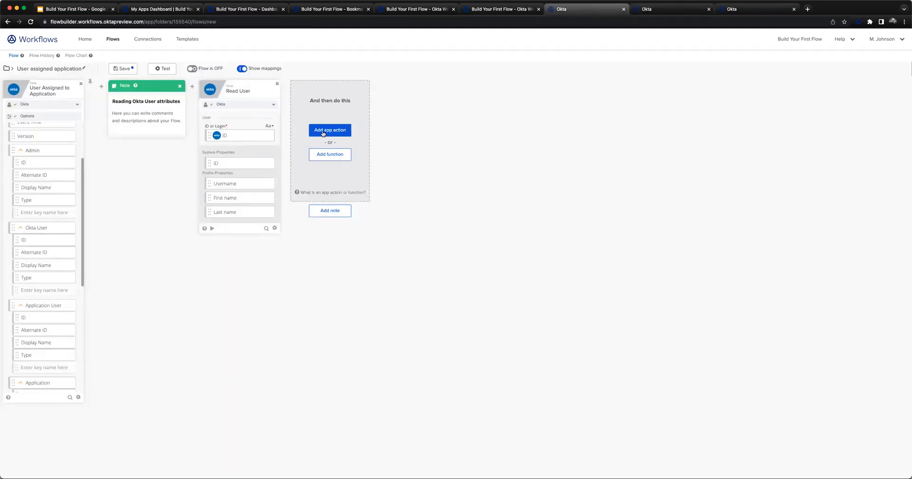
left_click(325, 151)
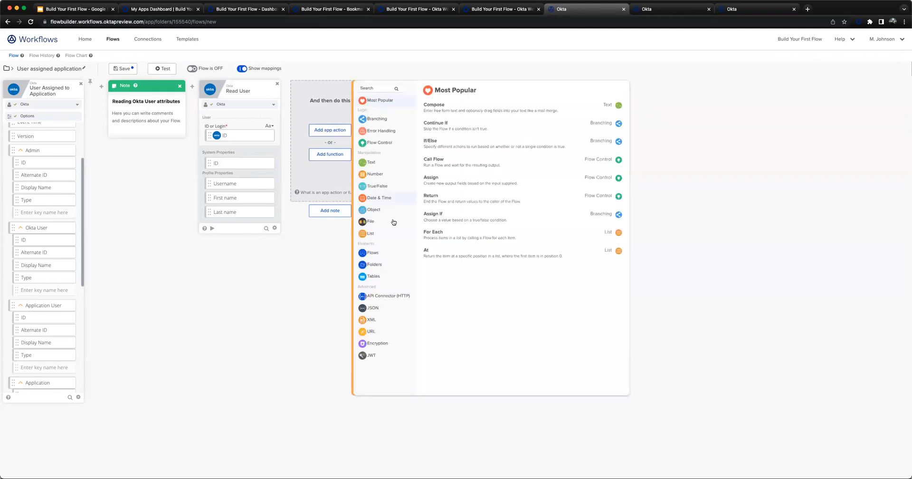
left_click(375, 277)
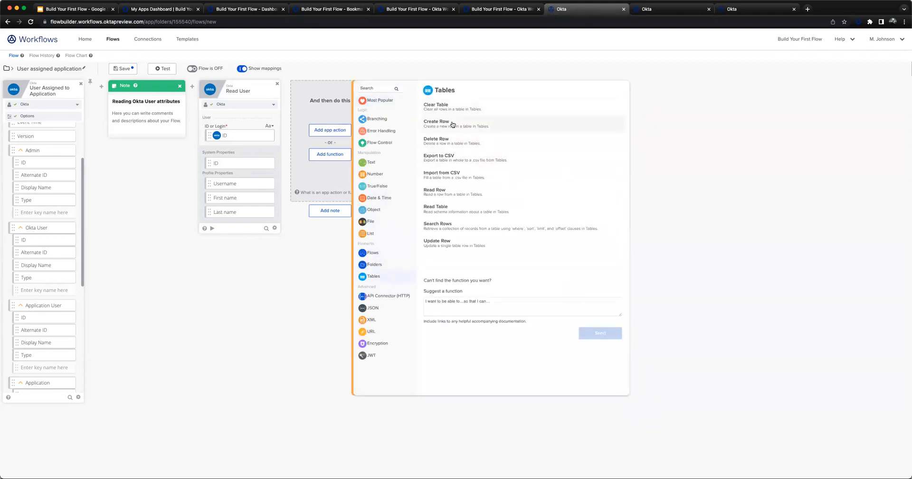
left_click(455, 125)
- Set Create Row to use Workflows Demo App Table from Shared Folder, keep all its fields selected, and save the card and the flow
left_click(335, 140)
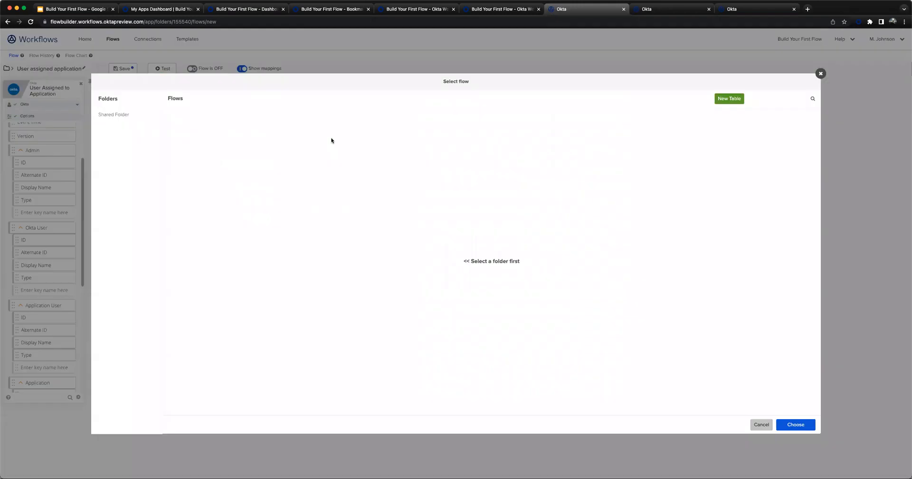
left_click(115, 117)
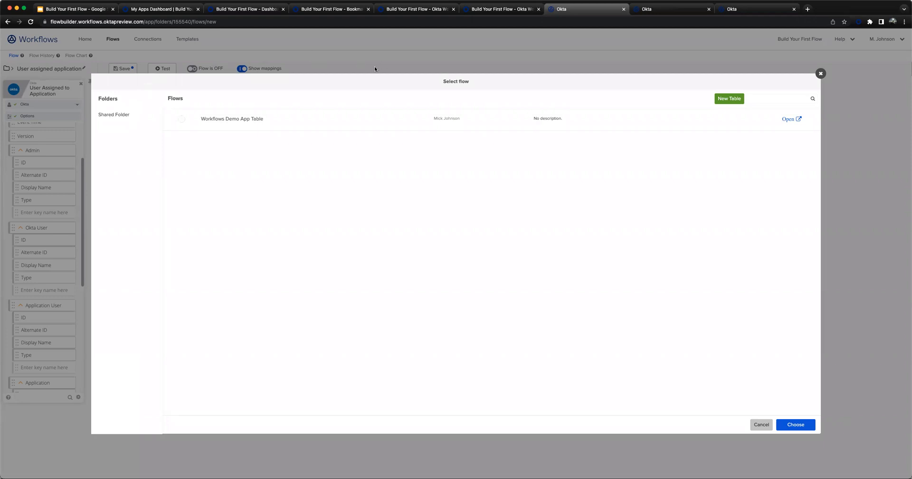
left_click(188, 119)
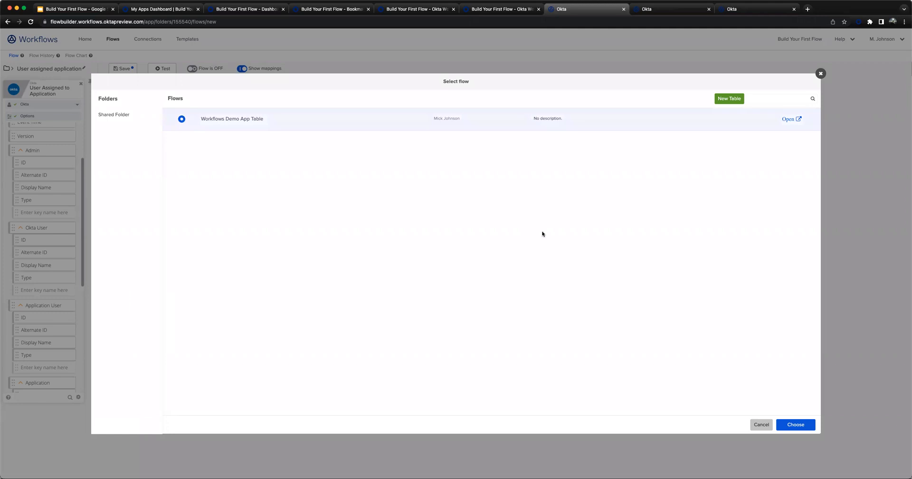
left_click(797, 424)
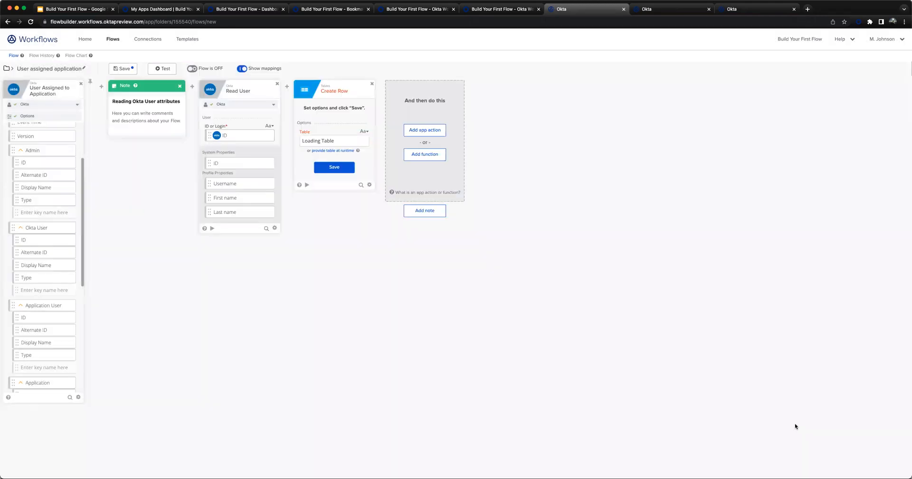
left_click(322, 171)
left_click(328, 165)
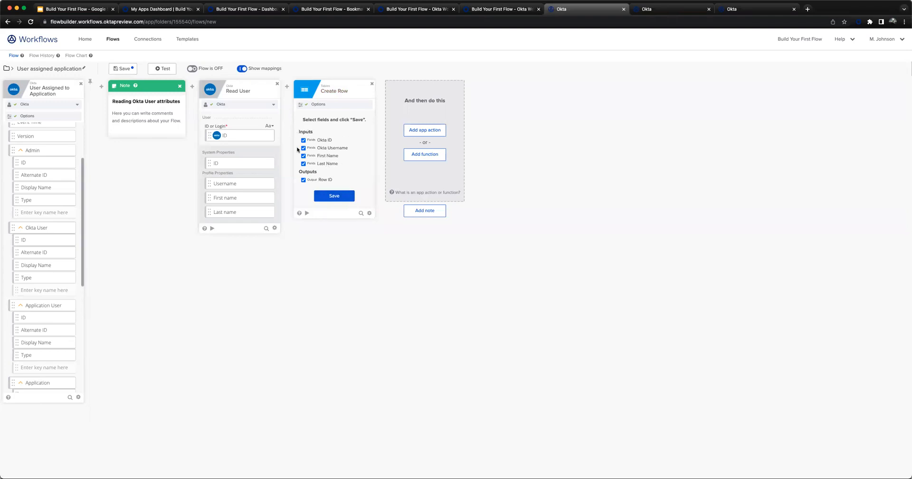
left_click(323, 193)
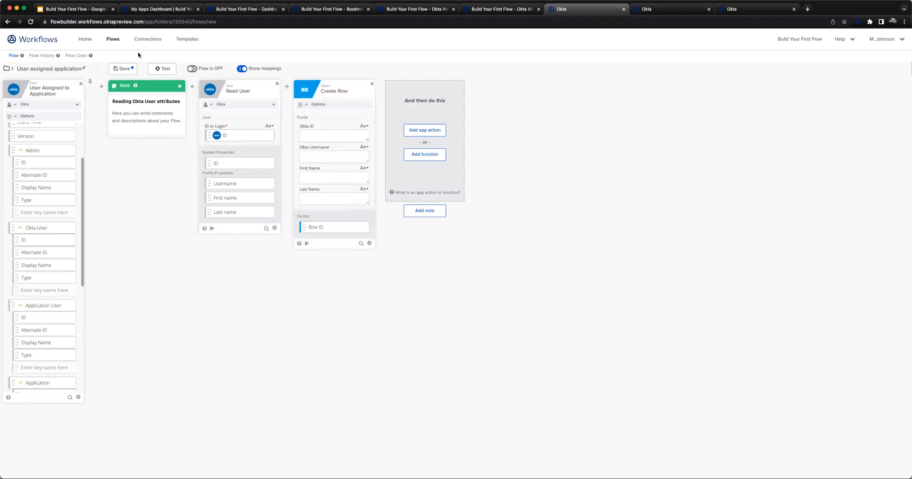
left_click(116, 69)
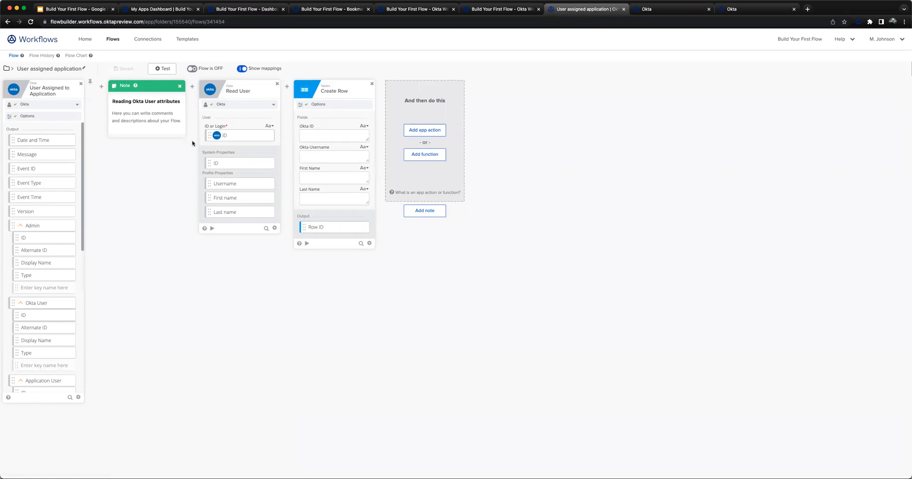
- Map the ID output of the Read User card to the Okta ID field of Create Row
mouse_move(250, 129)
left_click(318, 136)
left_click_drag(318, 136, 319, 137)
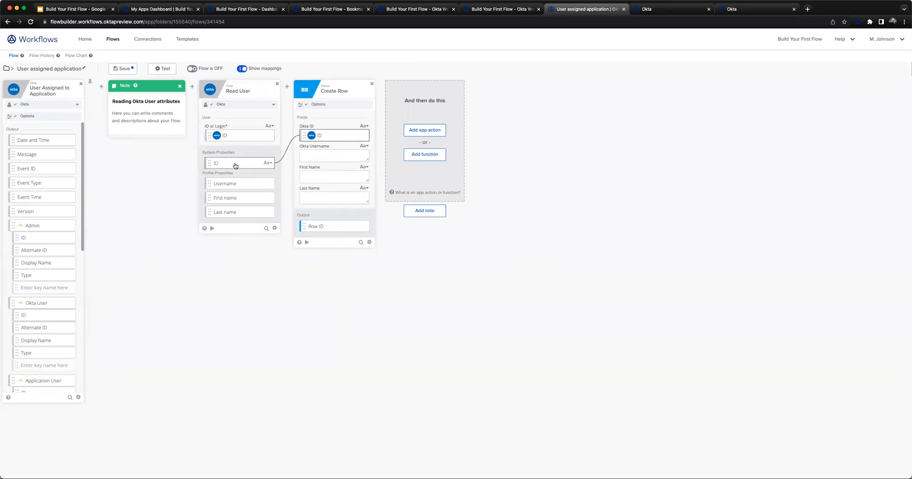
- Map the Username, First name and Last name outputs of Read User to Create Row's Okta Username, First Name and Last Name fields
left_click_drag(235, 182, 322, 157)
left_click_drag(230, 200, 321, 179)
left_click_drag(239, 211, 328, 197)
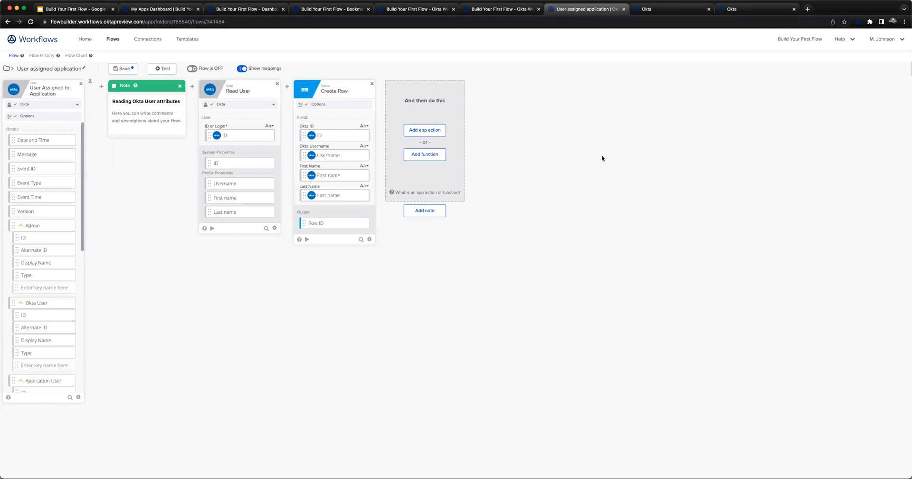
- Save the flow with its mappings and turn it on
mouse_move(48, 306)
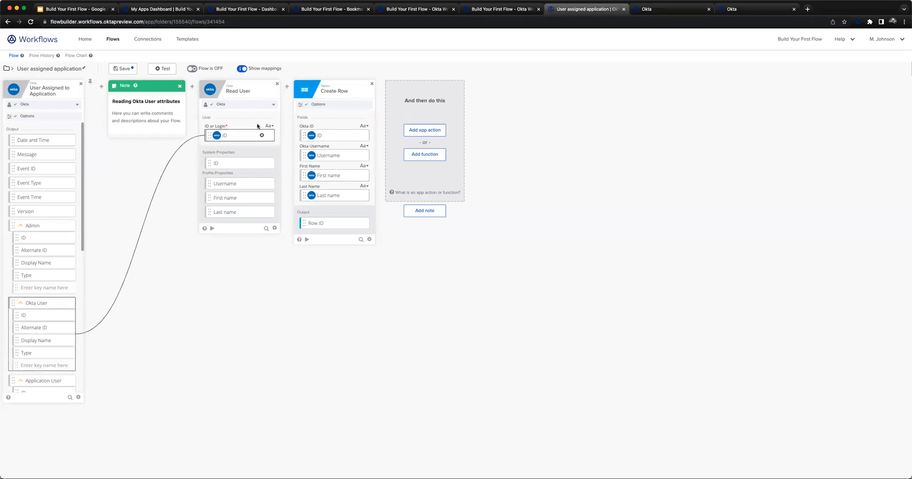
left_click_drag(240, 163, 331, 136)
left_click(119, 70)
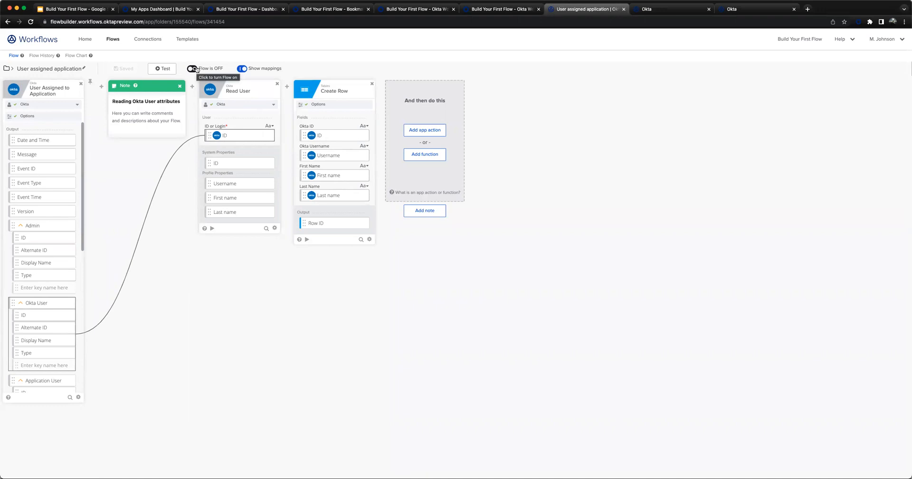
left_click(192, 69)
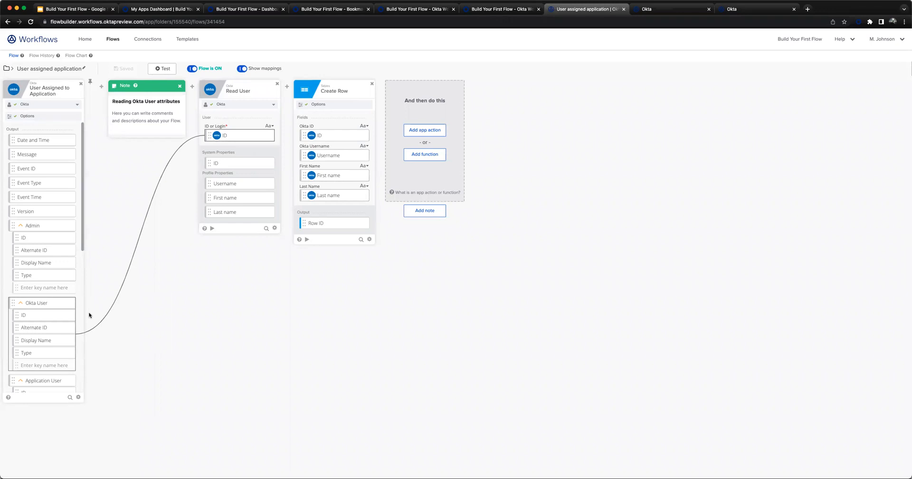
scroll(43, 252, "down", 2)
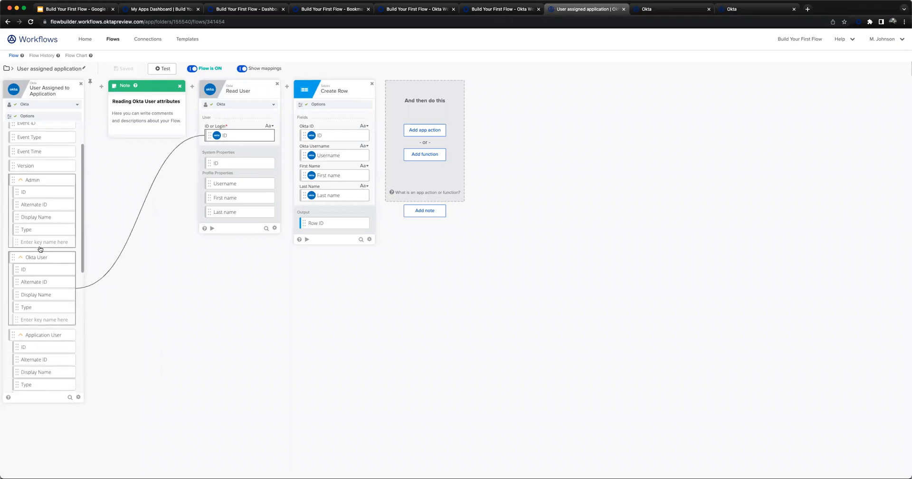
scroll(46, 252, "up", 1)
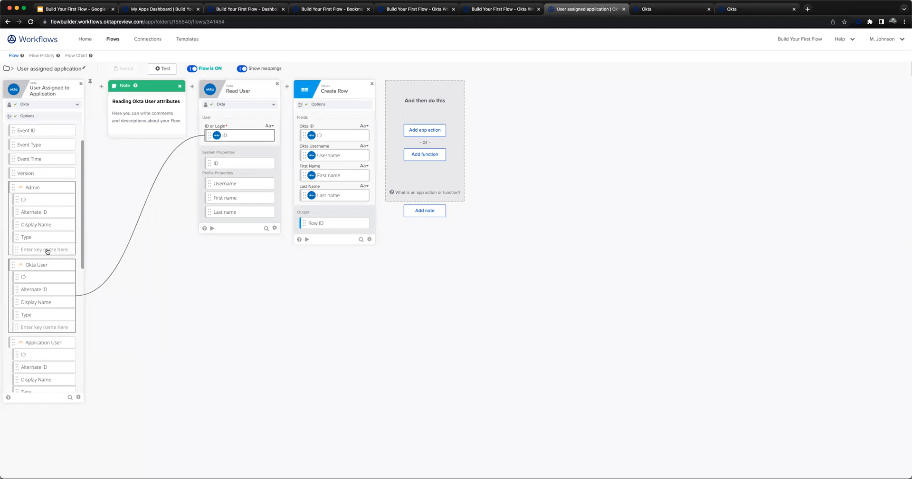
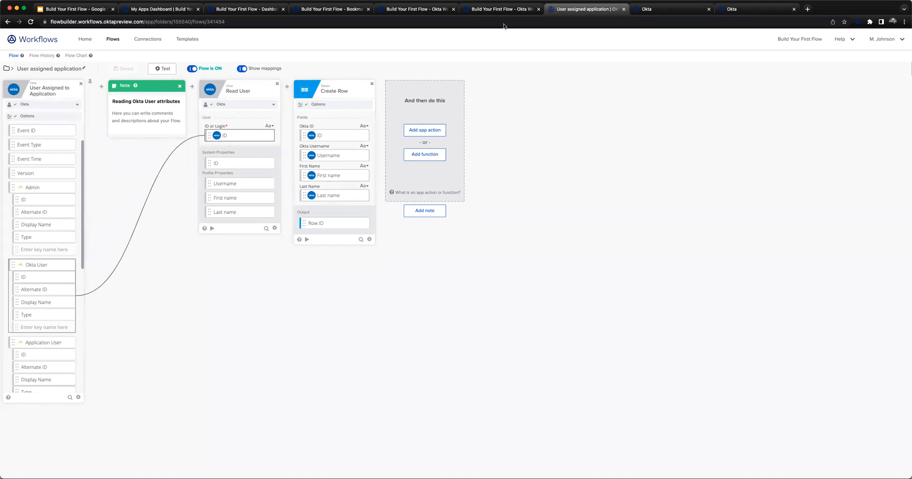
- In the Okta Admin Console, assign the Workflows Demo application to the second person in the people list
left_click(500, 10)
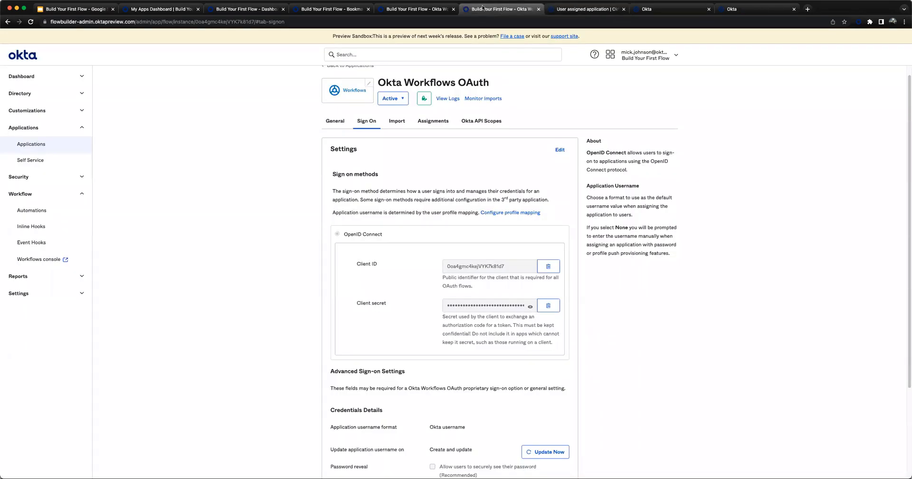
left_click(20, 145)
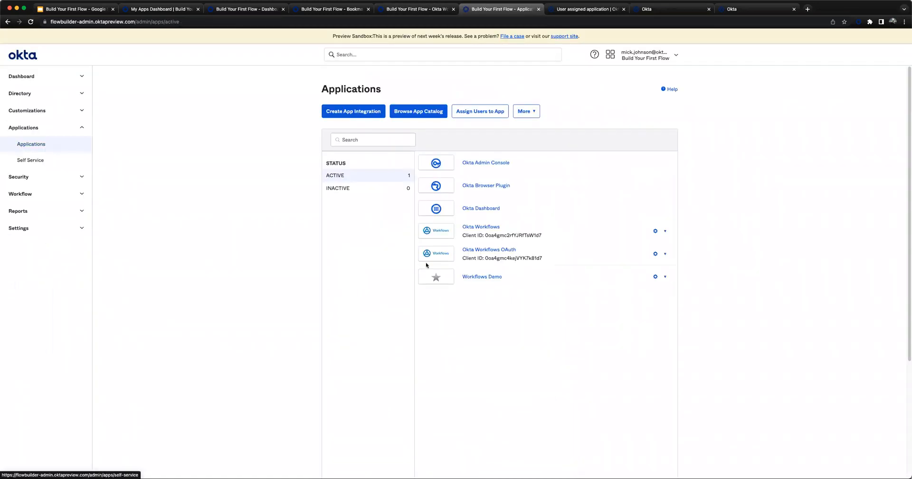
left_click(479, 277)
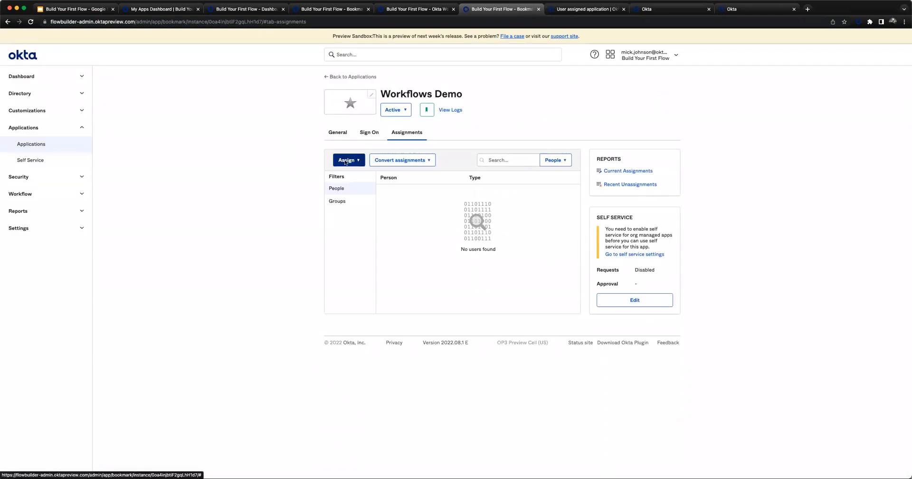
left_click(346, 162)
left_click(361, 175)
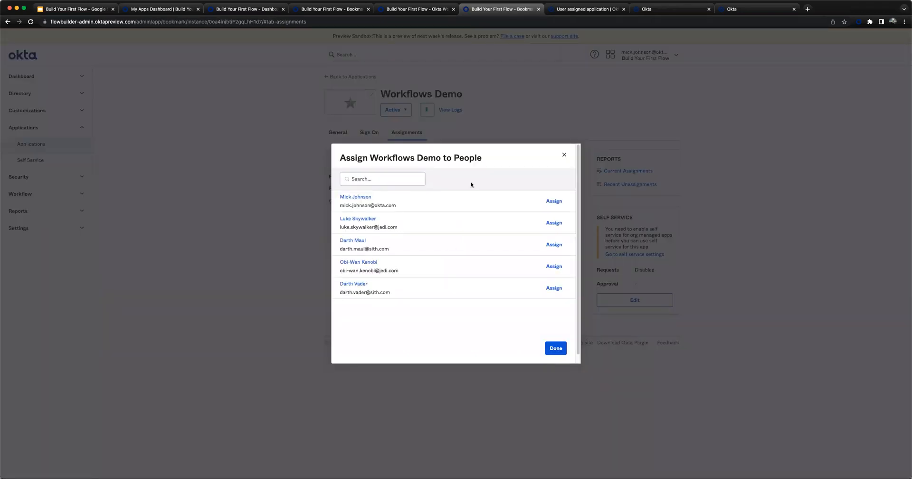
left_click(554, 223)
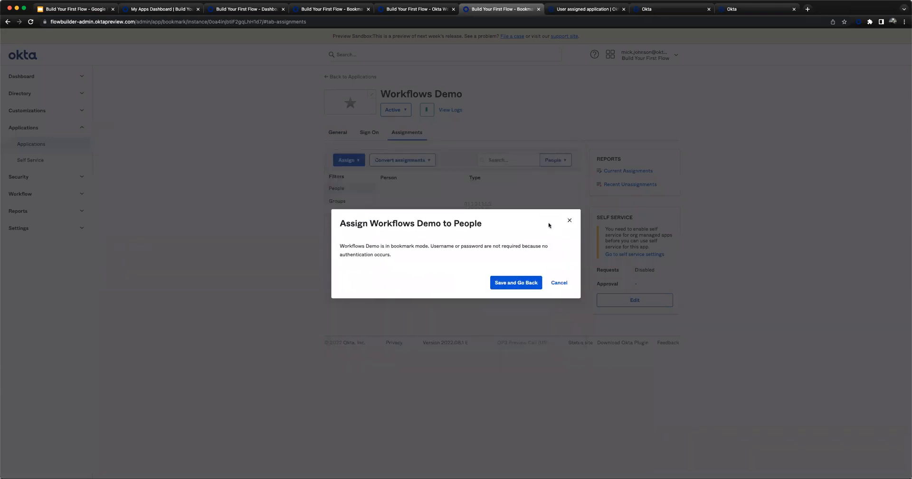
left_click(511, 284)
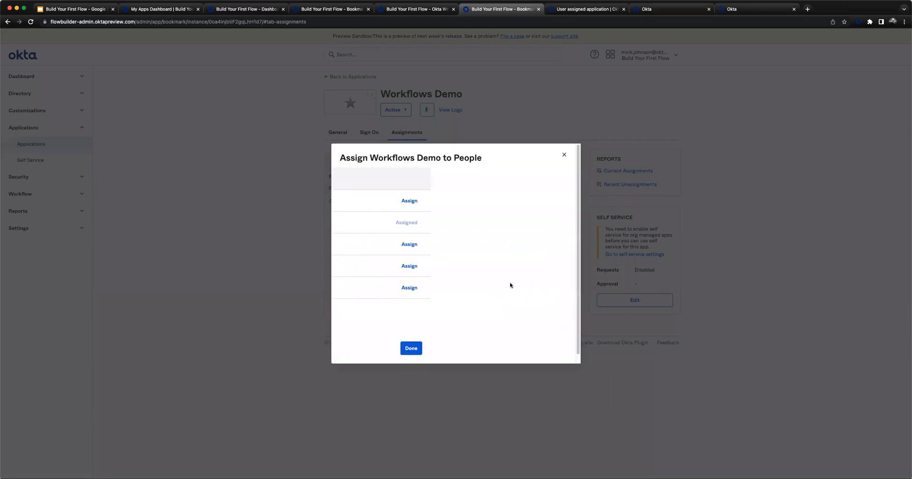
left_click(555, 350)
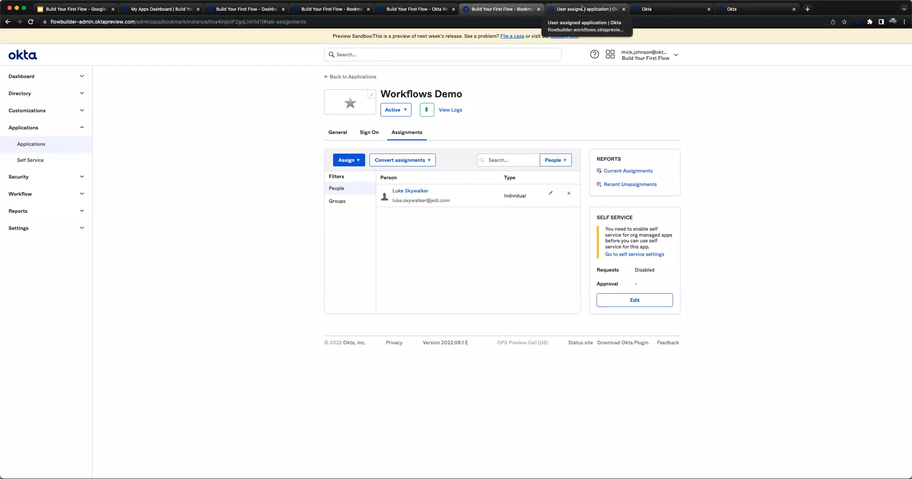
- Return to the User assigned application flow and check its name and data-saving settings without changing them
left_click(582, 7)
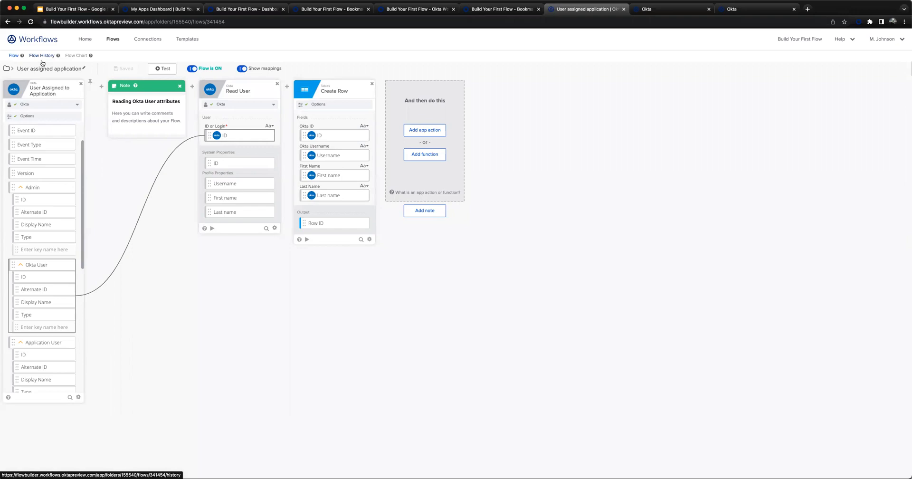
left_click(47, 70)
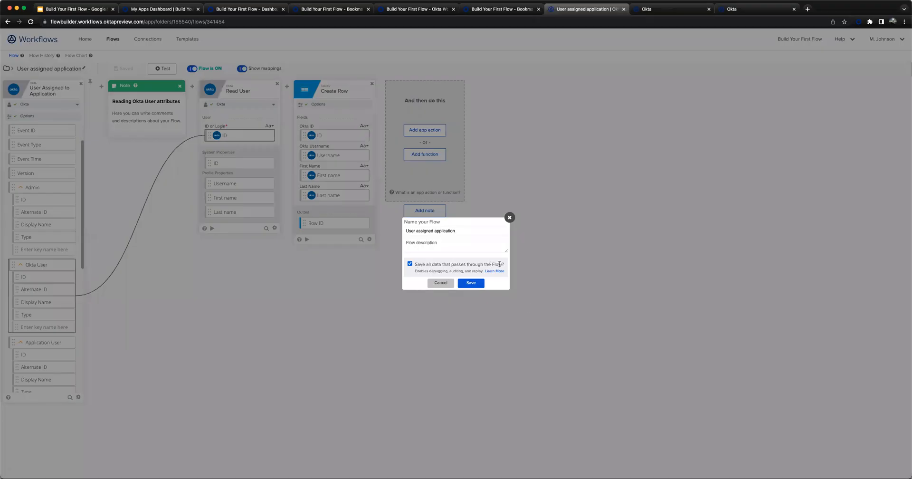
left_click(441, 282)
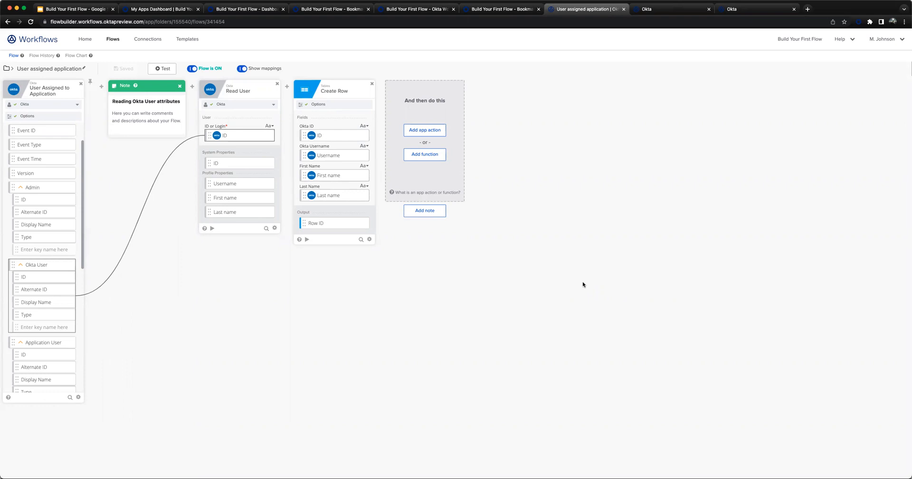
- Open the flow's history and examine the output values of the User Assigned to Application card
left_click(42, 56)
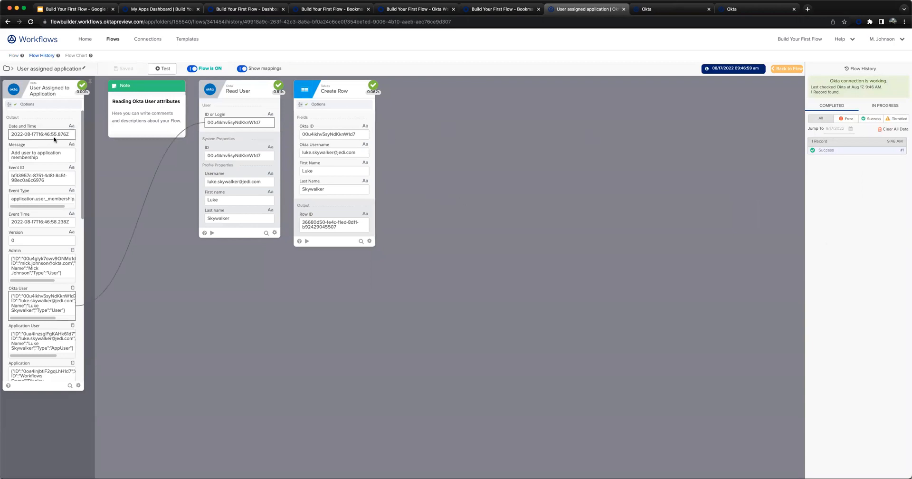
scroll(58, 138, "down", 2)
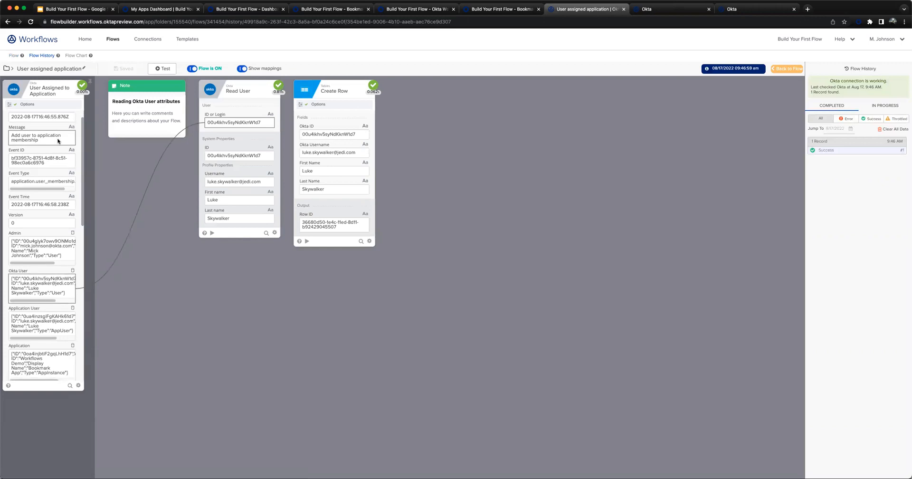
scroll(59, 141, "down", 5)
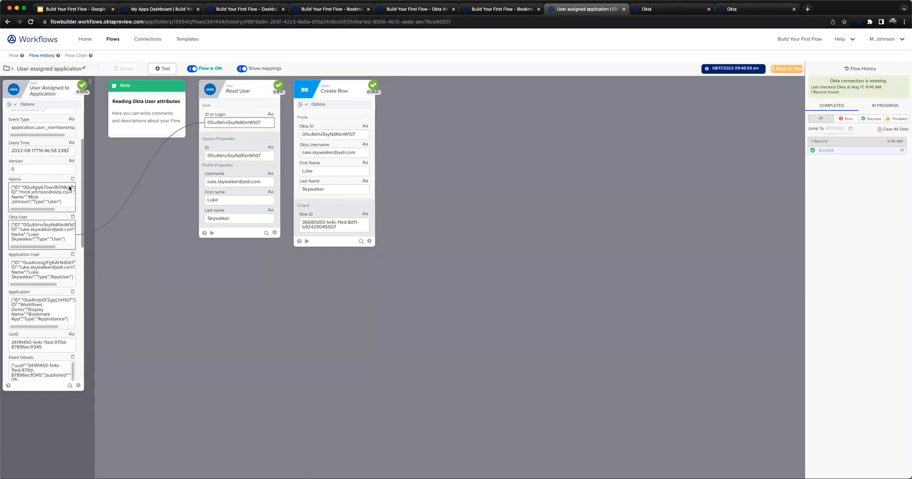
scroll(70, 188, "down", 1)
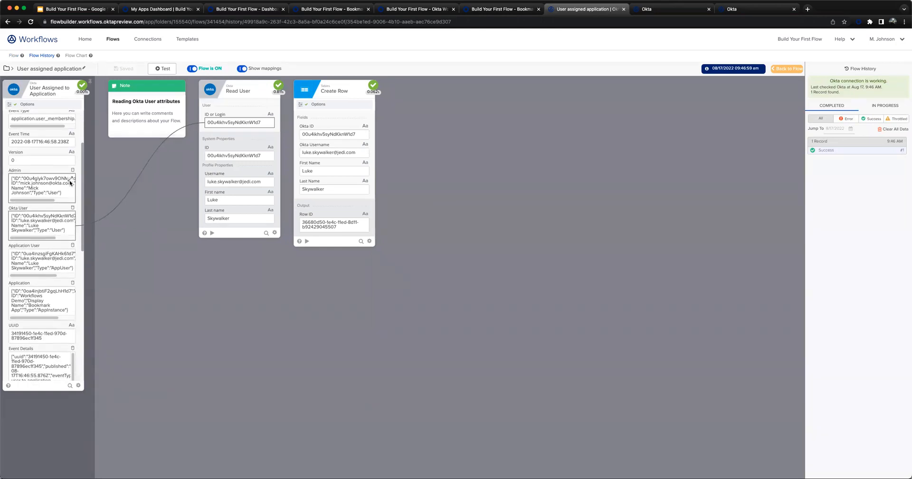
scroll(70, 182, "down", 2)
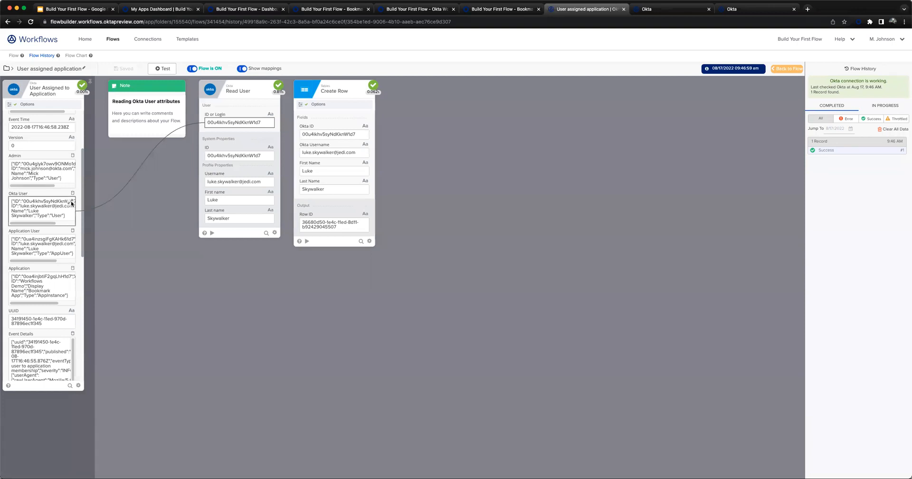
- Copy the Okta User JSON object from the User Assigned to Application card's details in the run history
left_click(70, 205)
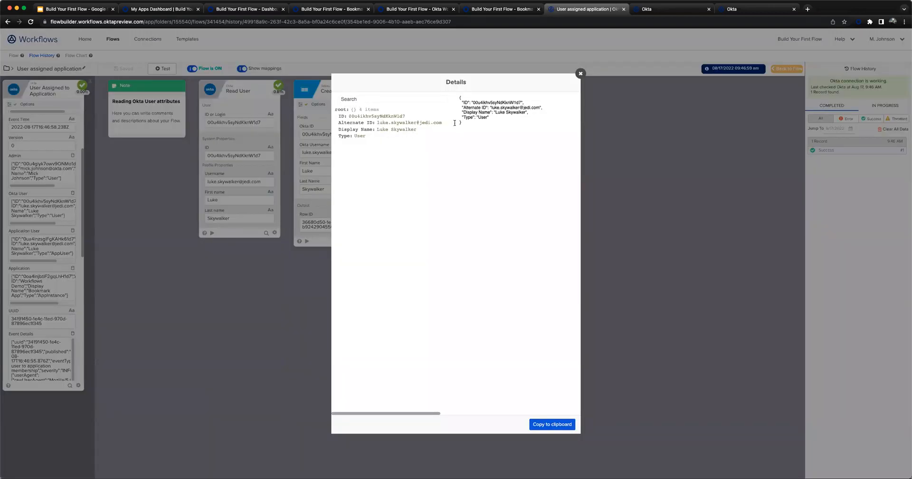
left_click_drag(470, 123, 460, 97)
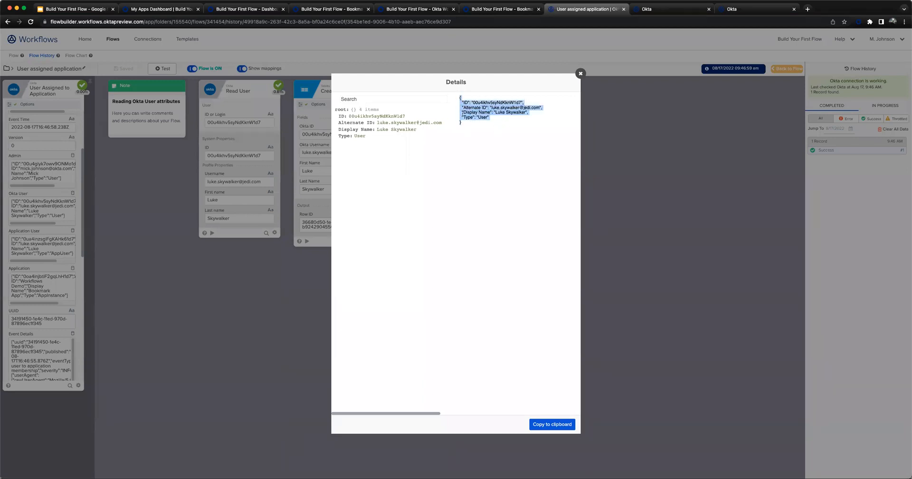
right_click(469, 109)
left_click(496, 125)
left_click(557, 425)
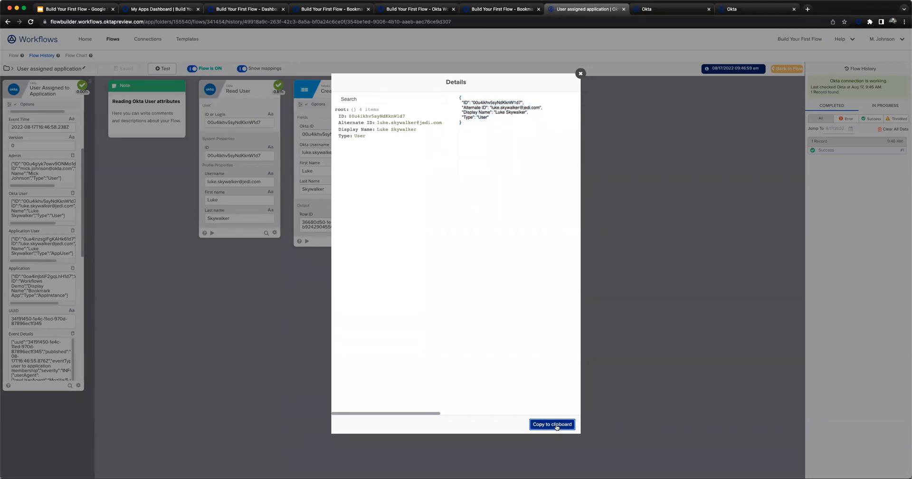
left_click(580, 74)
- Run a flow test with the copied JSON replacing null as the Okta User input
left_click(161, 69)
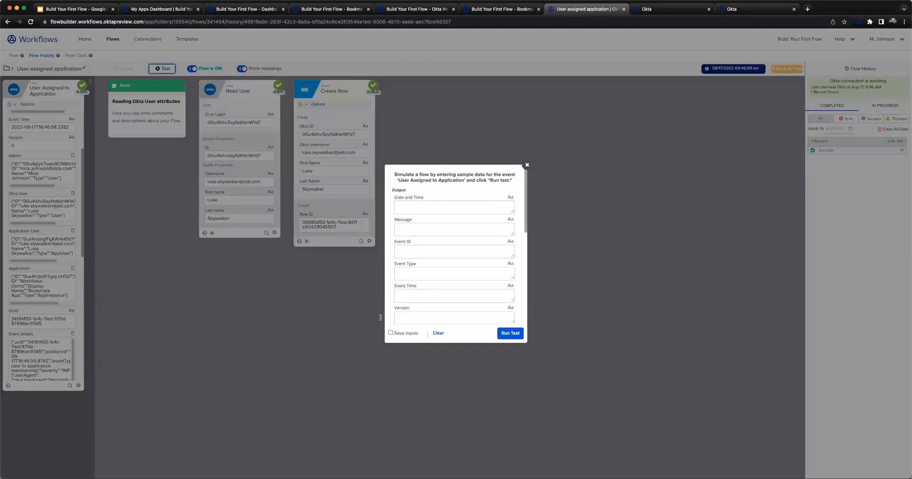
scroll(438, 274, "down", 3)
scroll(438, 273, "down", 1)
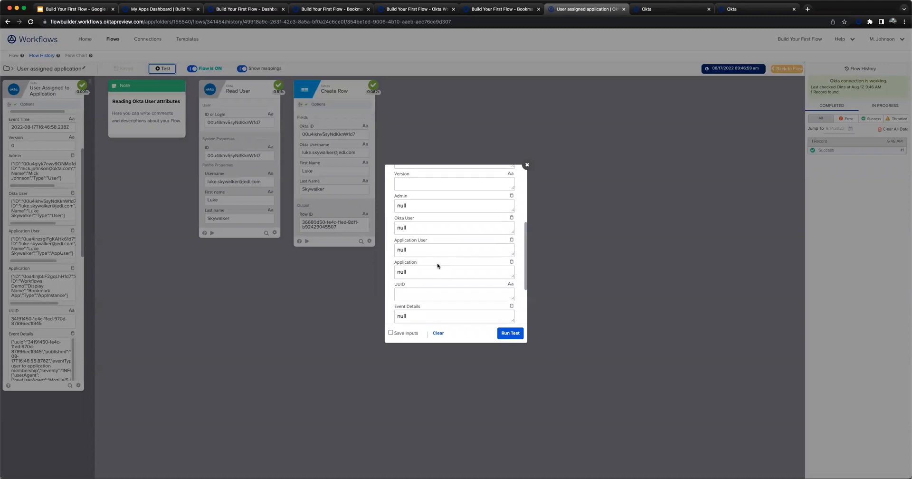
double_click(422, 221)
key("BackSpace")
right_click(420, 222)
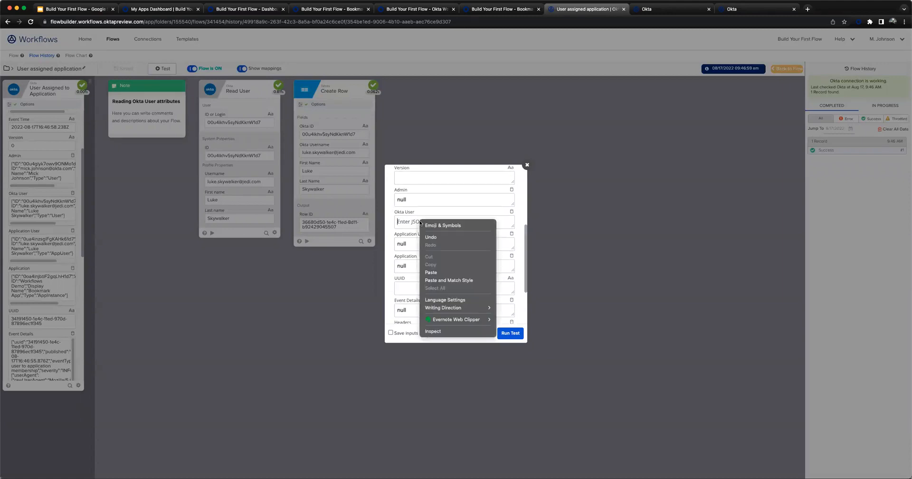
left_click(452, 272)
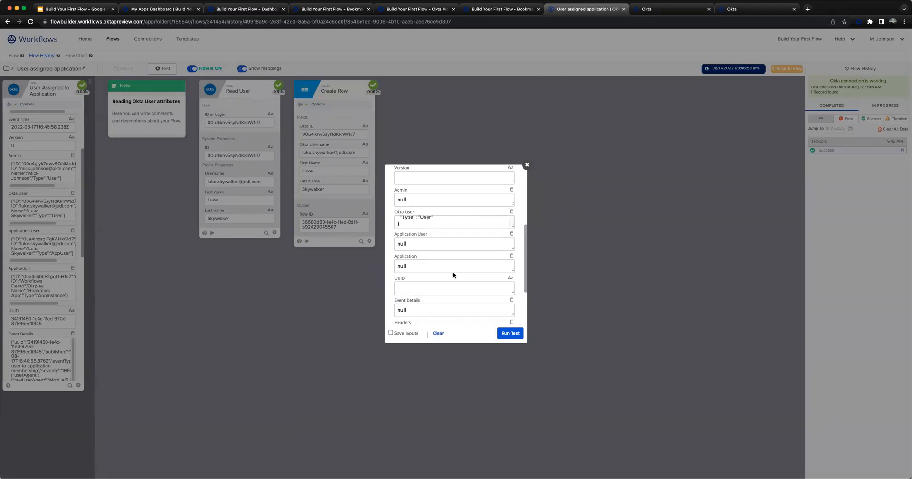
left_click(507, 333)
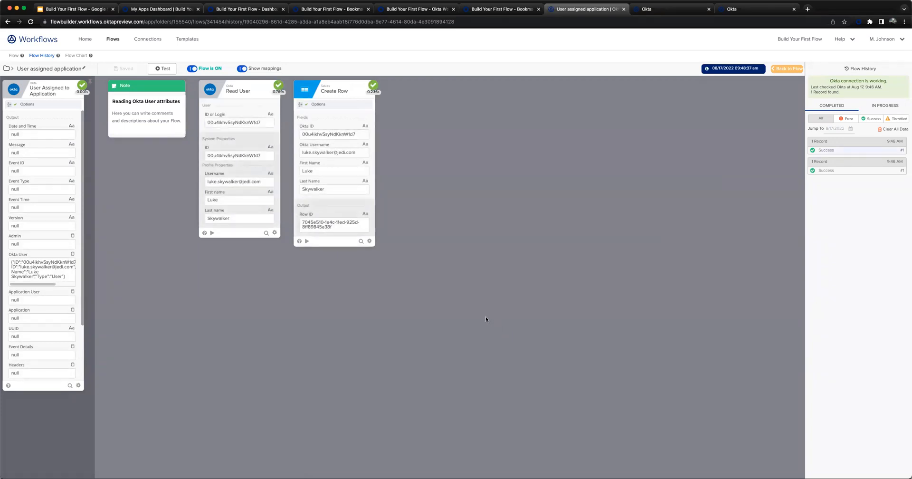
- Inspect the full Okta User object recorded in the test run, and close its details
mouse_move(30, 265)
scroll(49, 360, "down", 1)
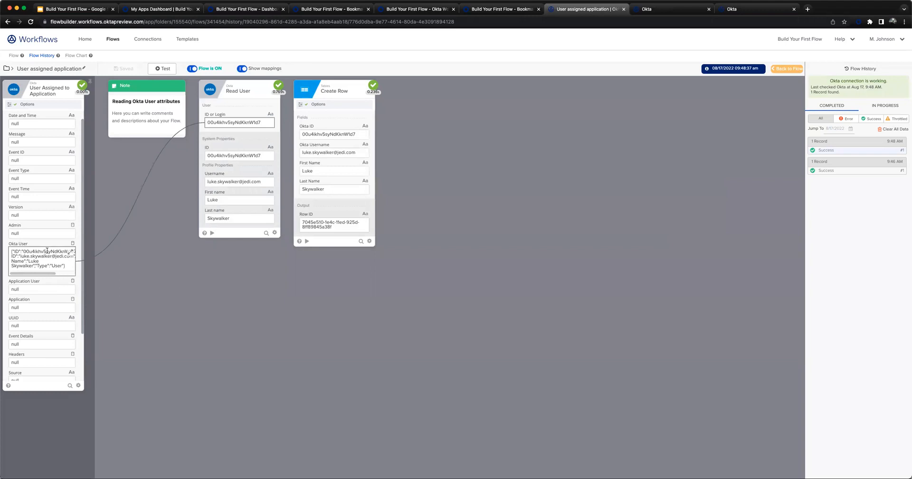
left_click(71, 254)
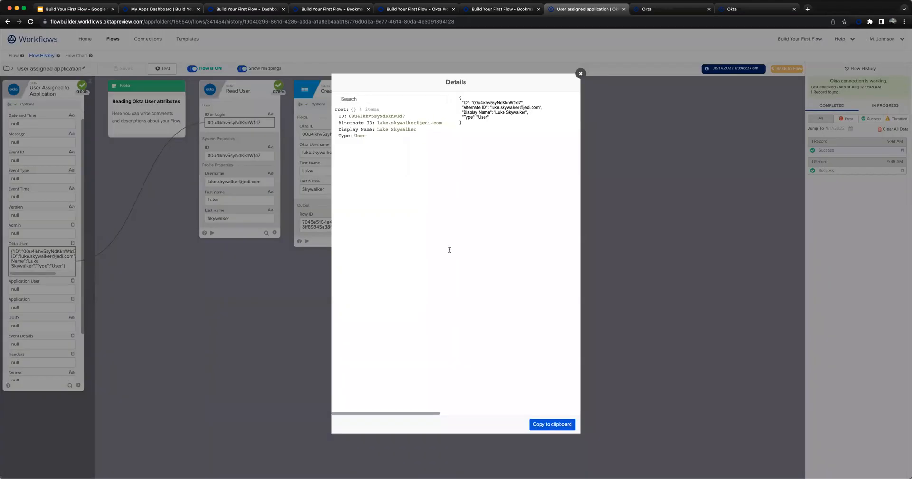
left_click(580, 74)
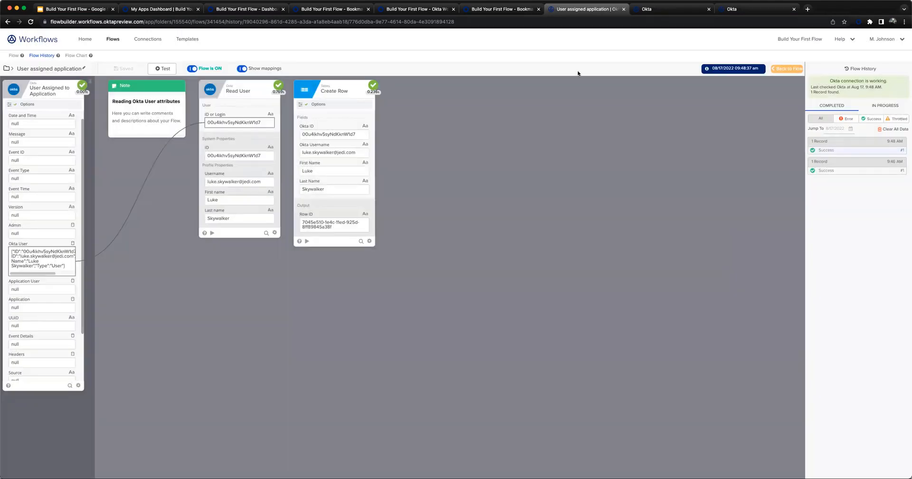
- Run another flow test with Save inputs enabled and the copied JSON pasted as the Okta User value
left_click(163, 68)
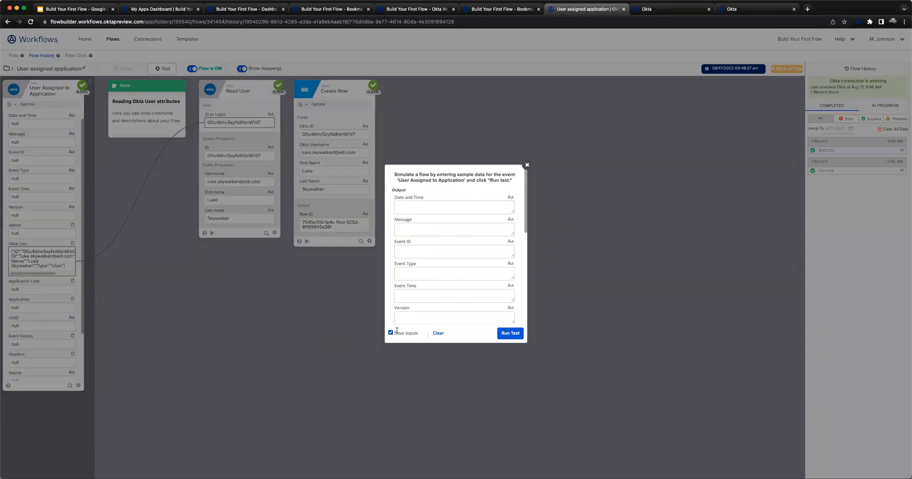
scroll(457, 249, "down", 5)
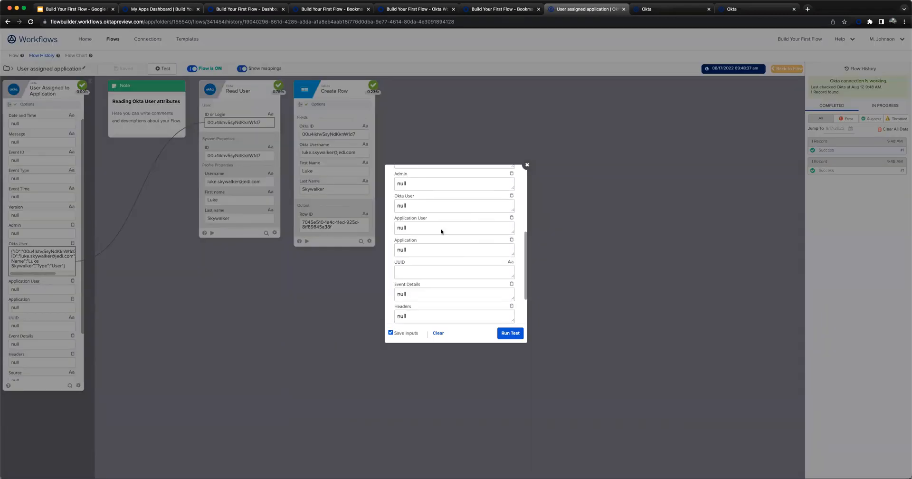
left_click_drag(442, 212, 376, 203)
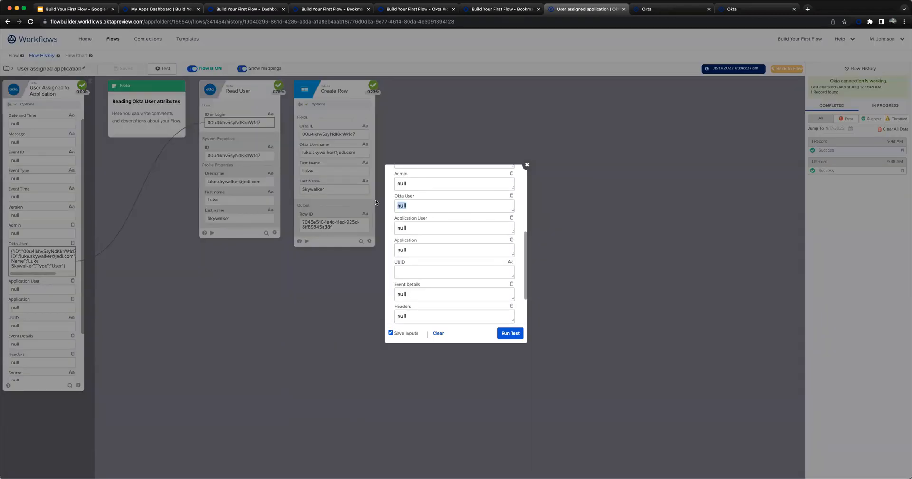
right_click(408, 205)
left_click(447, 268)
left_click(510, 333)
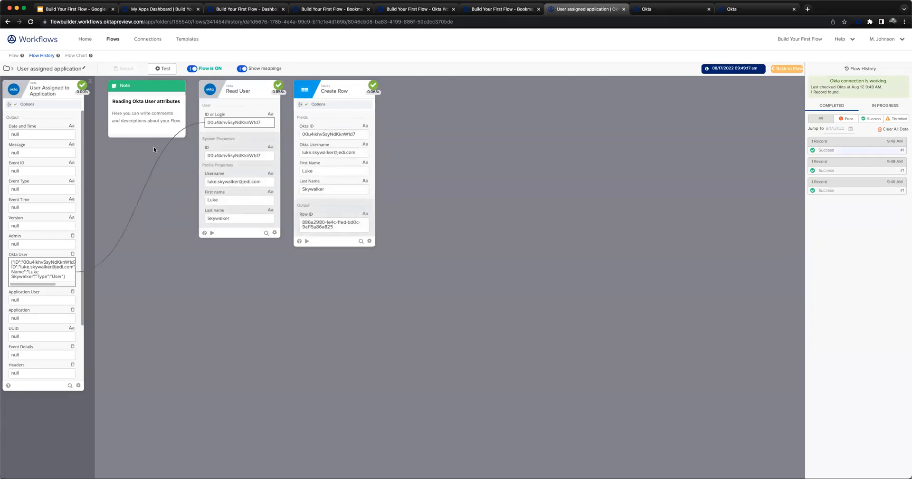
left_click(170, 69)
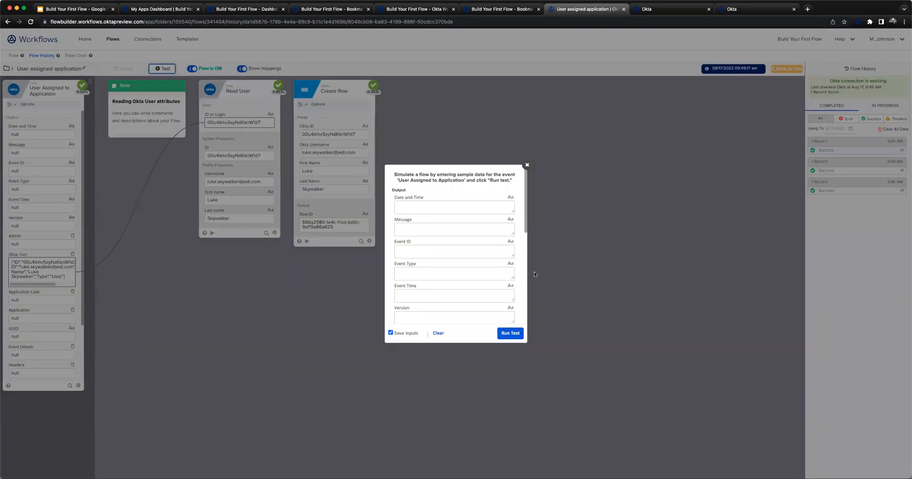
scroll(518, 242, "down", 5)
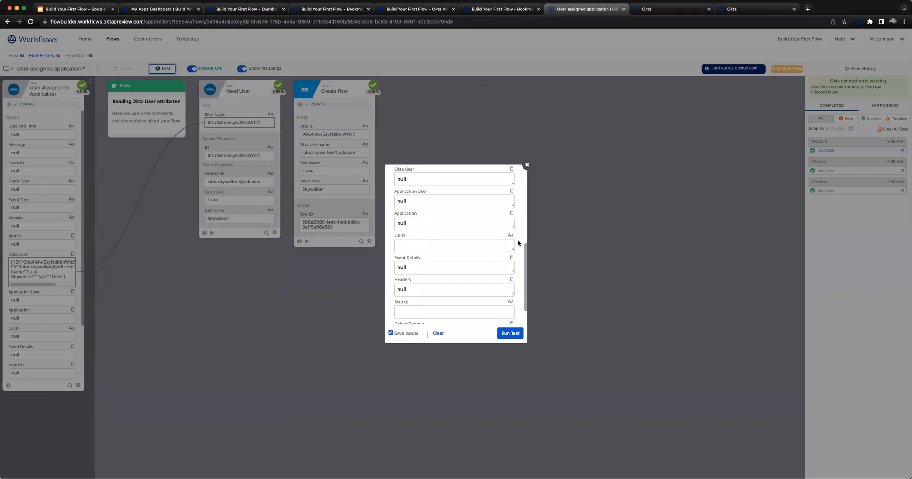
scroll(518, 242, "up", 1)
left_click_drag(431, 194, 380, 188)
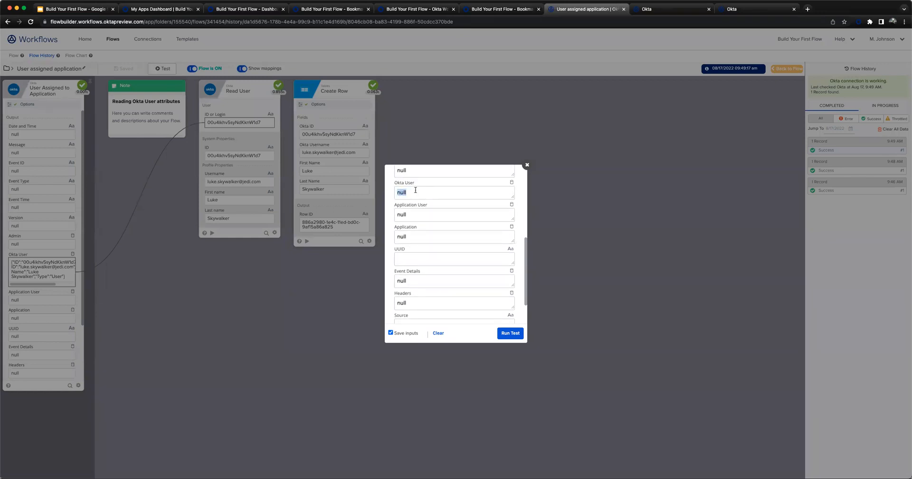
key("BackSpace")
left_click(527, 165)
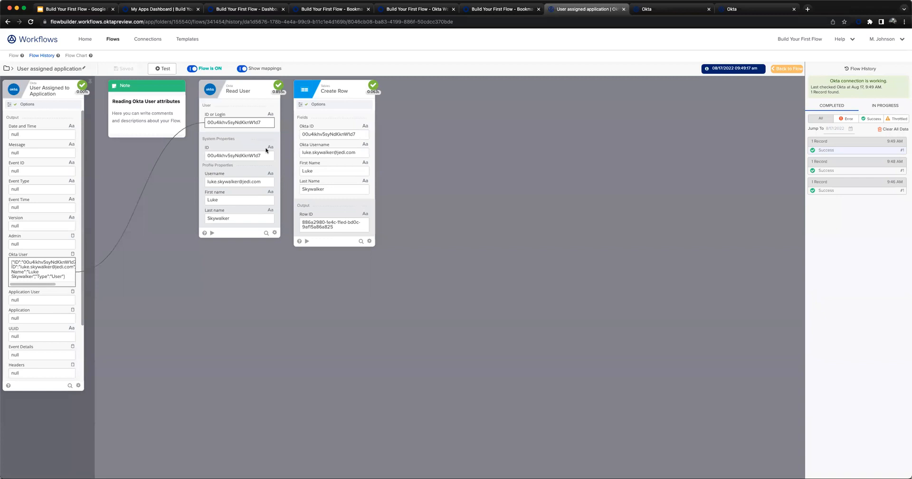
- Leave the run history for the flow design and go to the Shared Folder that contains the flow
left_click(13, 56)
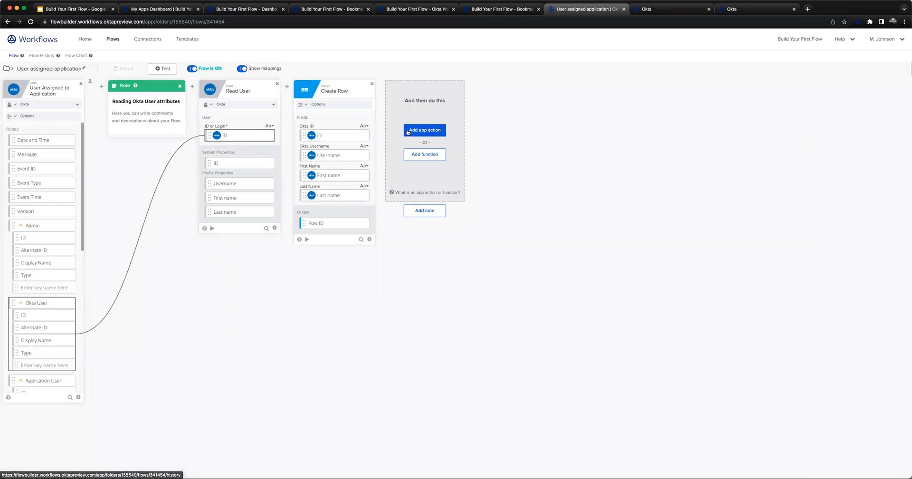
left_click(6, 70)
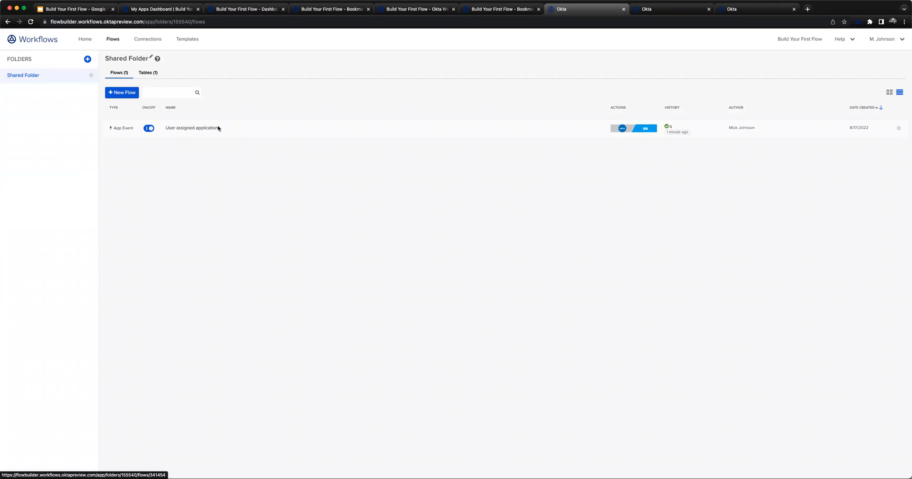
- Export the Shared Folder and download the exported folder file
left_click(91, 75)
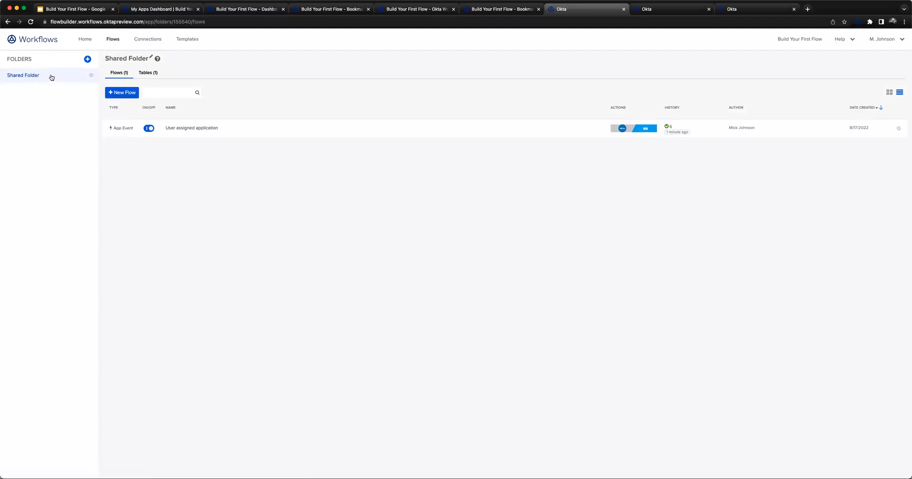
left_click(92, 77)
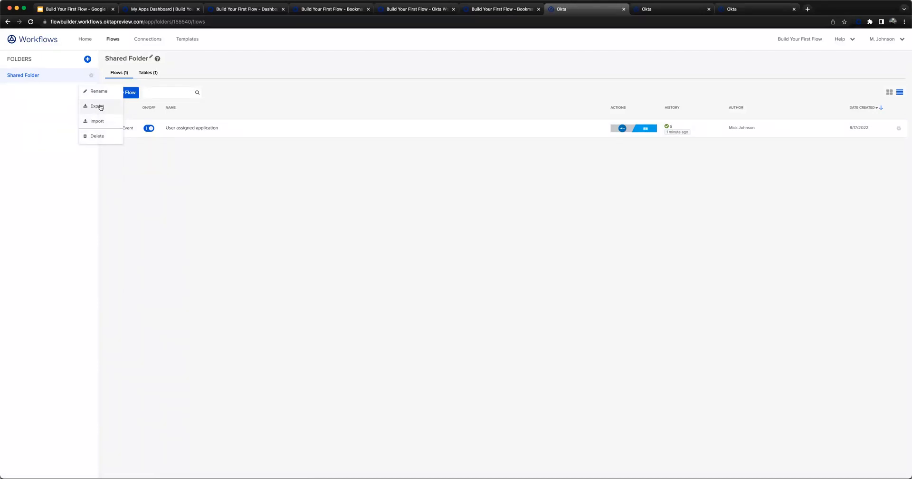
left_click(103, 106)
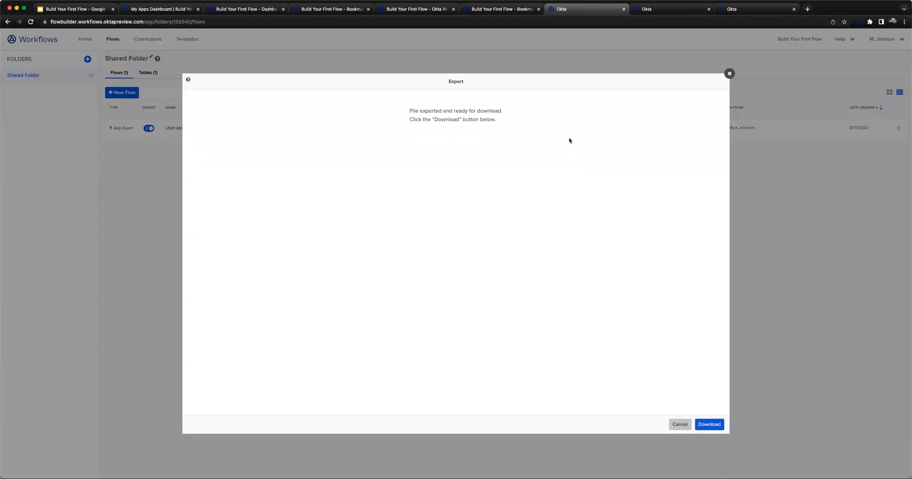
left_click(710, 427)
left_click(709, 425)
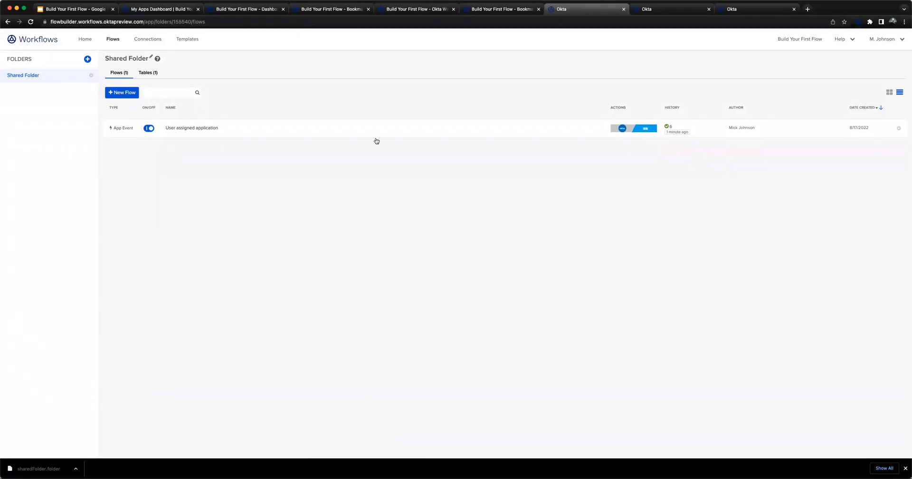
left_click(898, 129)
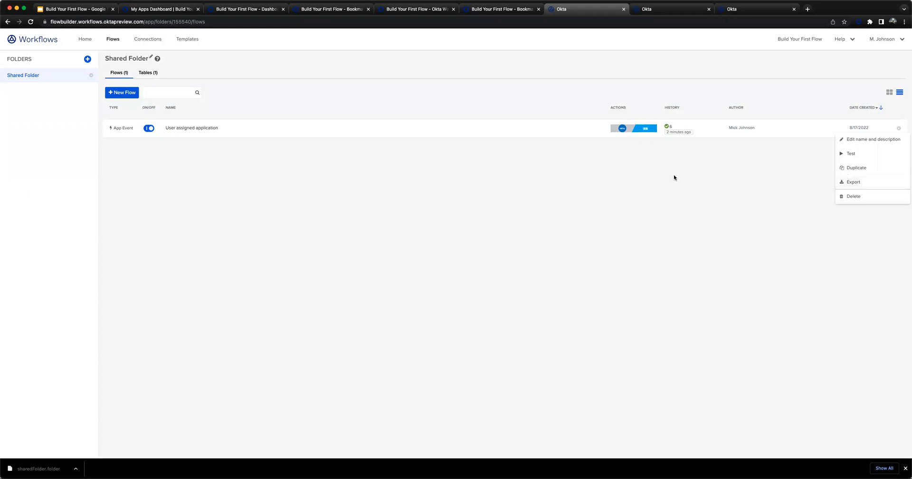
left_click(459, 172)
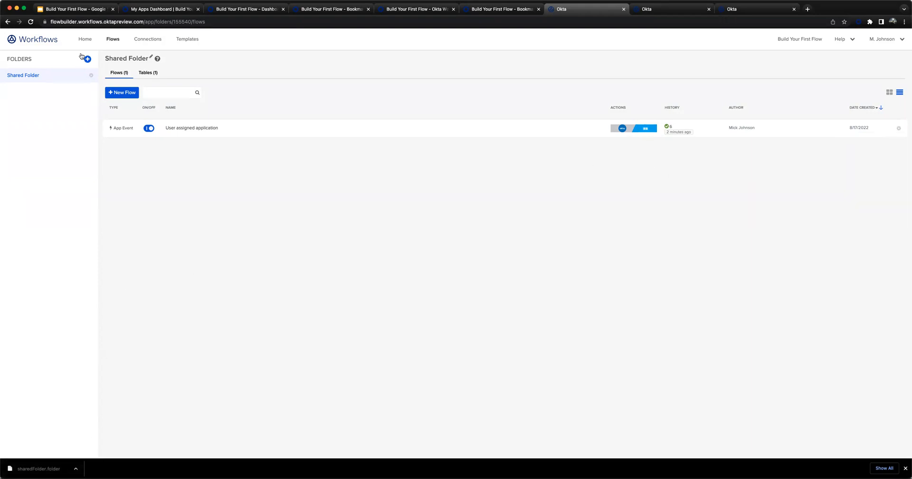
left_click(87, 59)
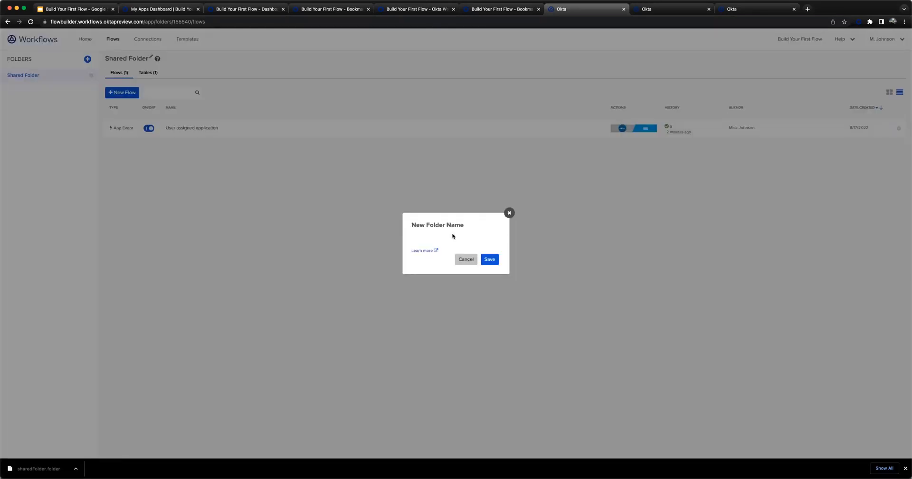
left_click(466, 259)
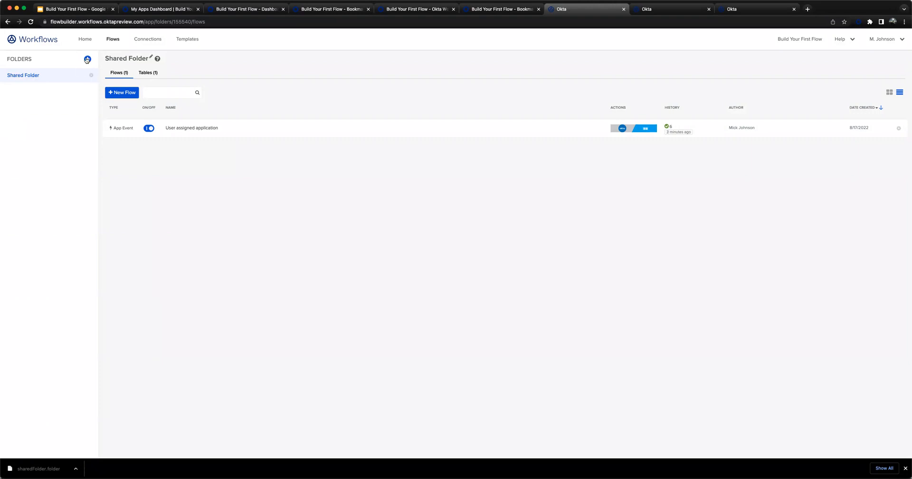
- Create a new folder named Workflows Demo
left_click(87, 59)
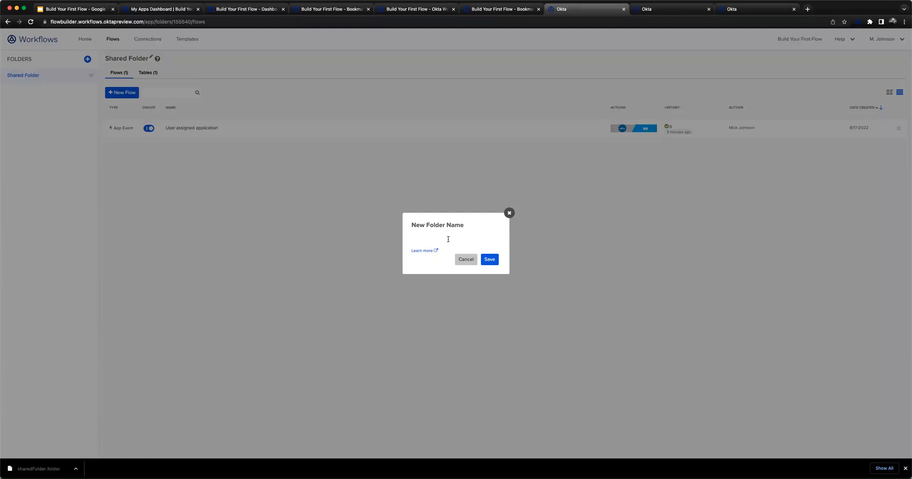
type("Workflows Demo")
left_click(491, 260)
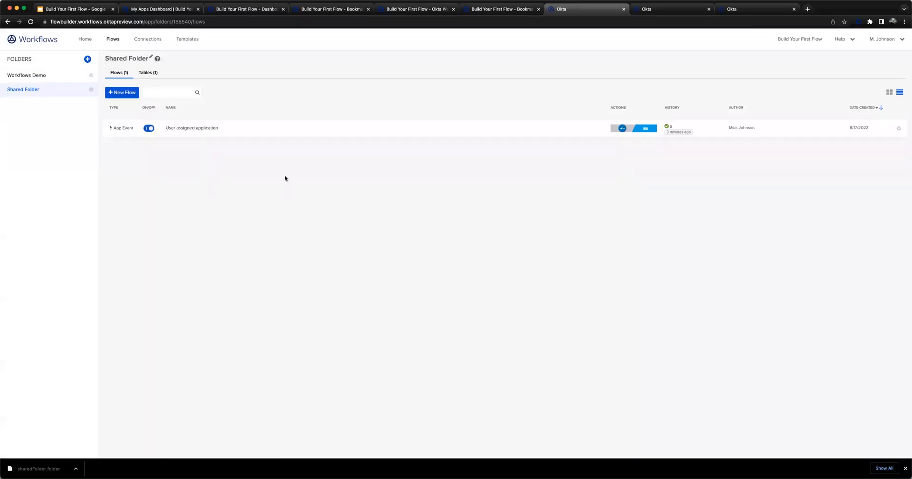
- Import the downloaded sharedFolder.folder file into the Workflows Demo folder
left_click(91, 90)
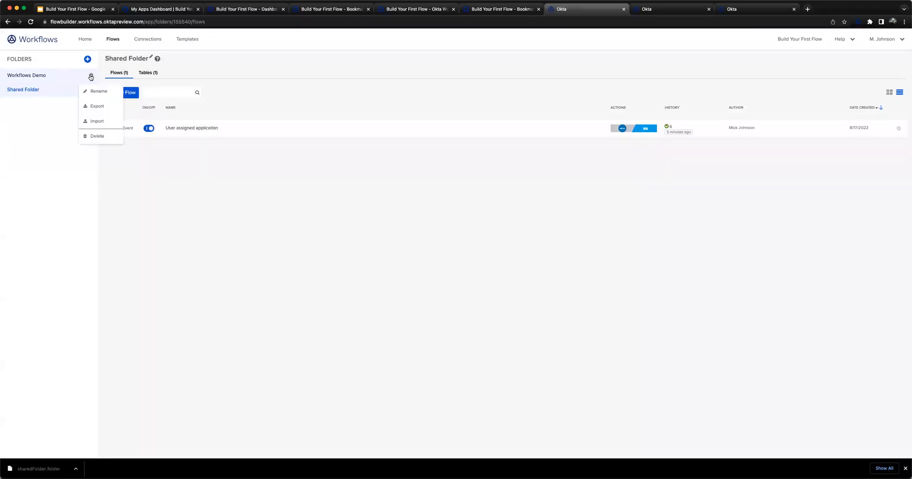
left_click(103, 123)
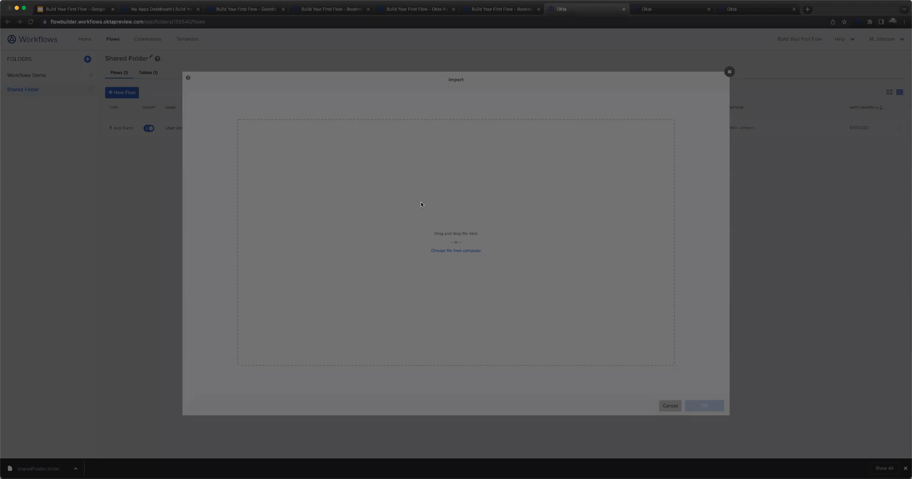
left_click(575, 308)
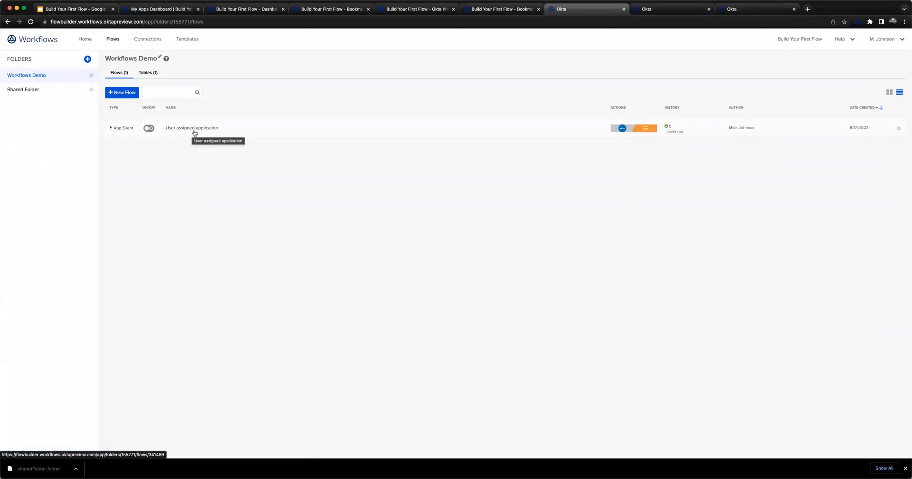
- Compare the flows in Shared Folder and Workflows Demo, and reload the original Workflows Demo App Table to check its rows
left_click(78, 94)
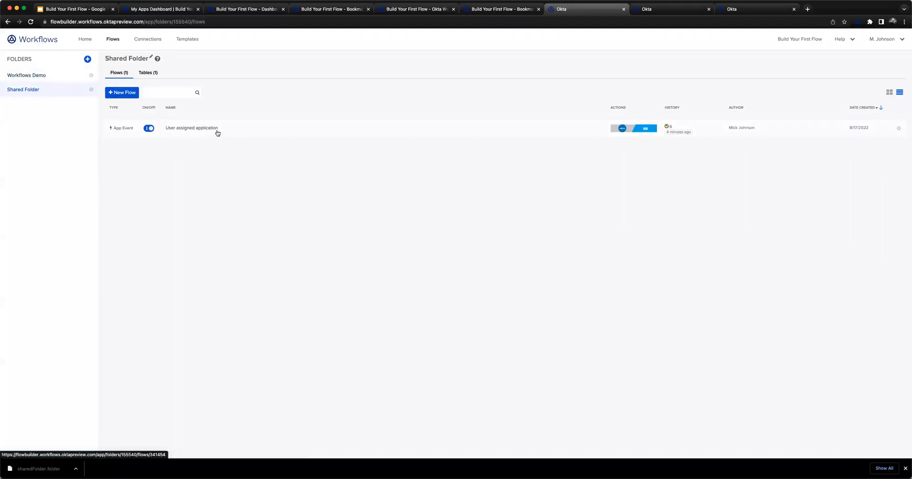
left_click(38, 76)
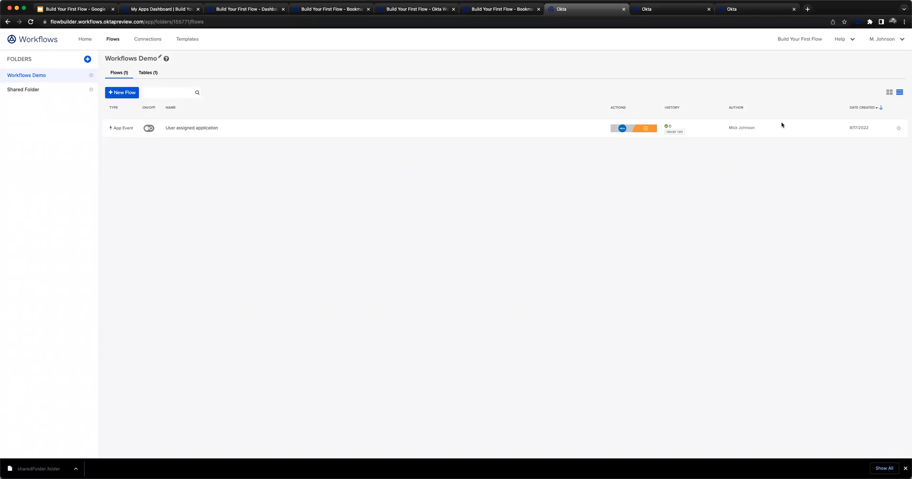
left_click(702, 14)
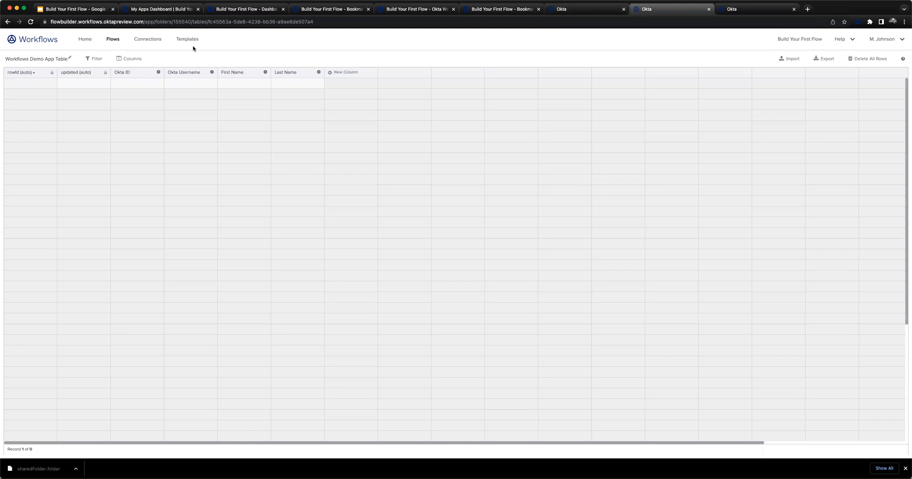
left_click(31, 22)
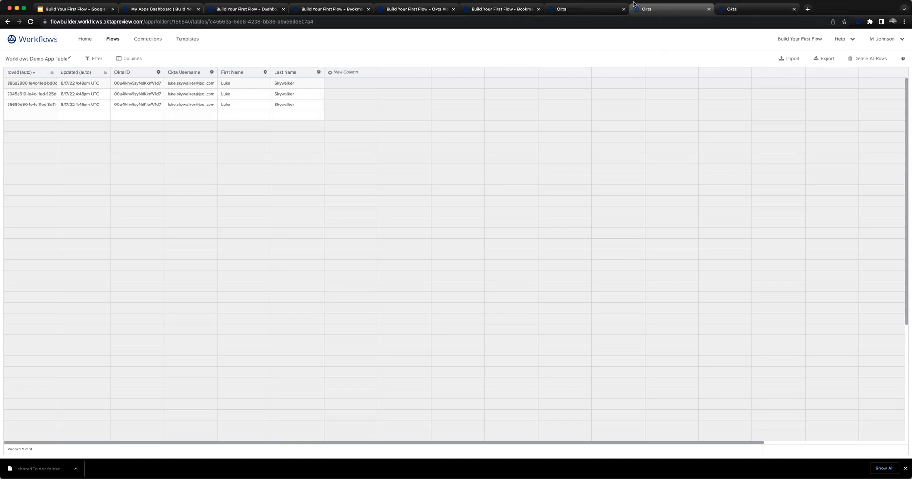
left_click(581, 10)
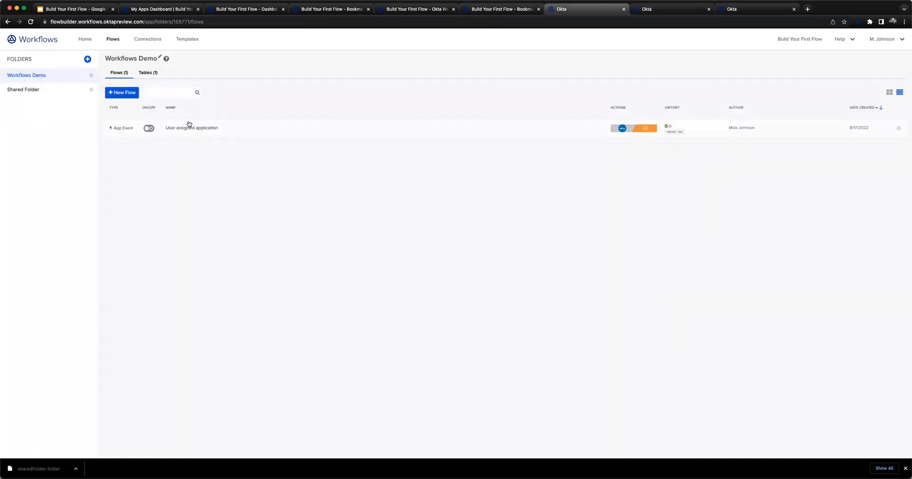
- Open the original User assigned application flow from Shared Folder
left_click(24, 90)
left_click(251, 129)
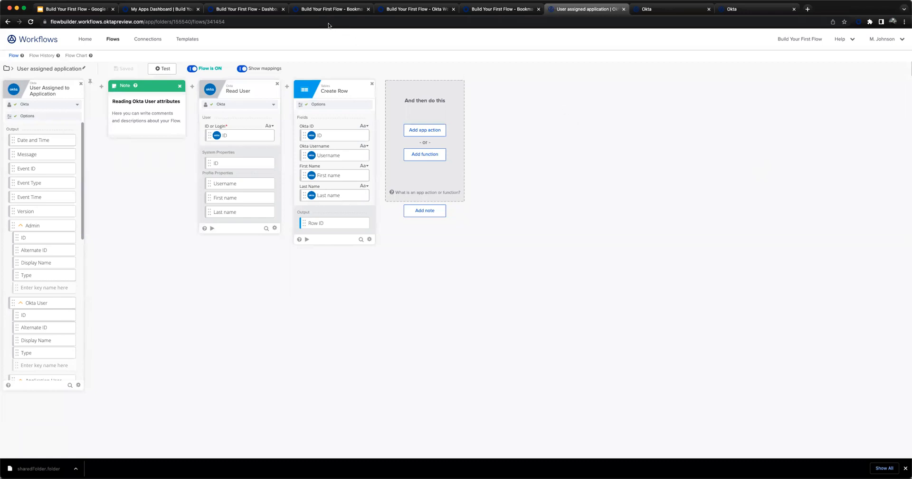
left_click(190, 9)
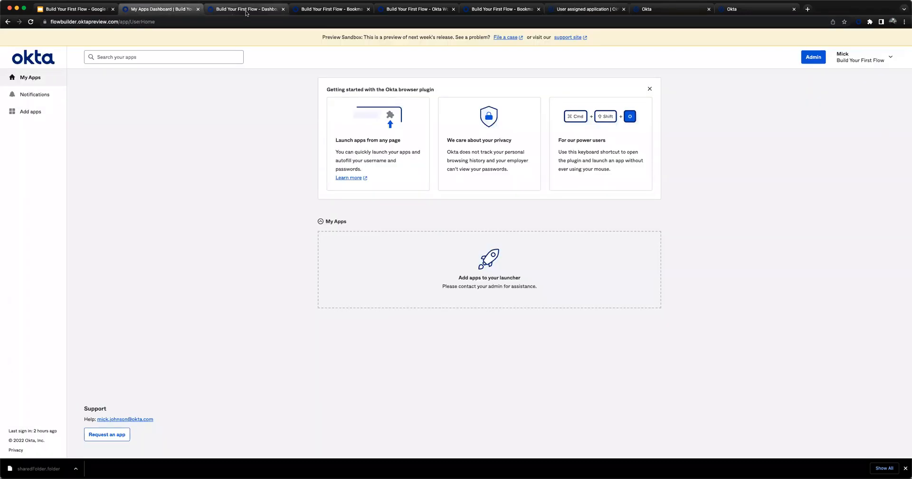
left_click(246, 10)
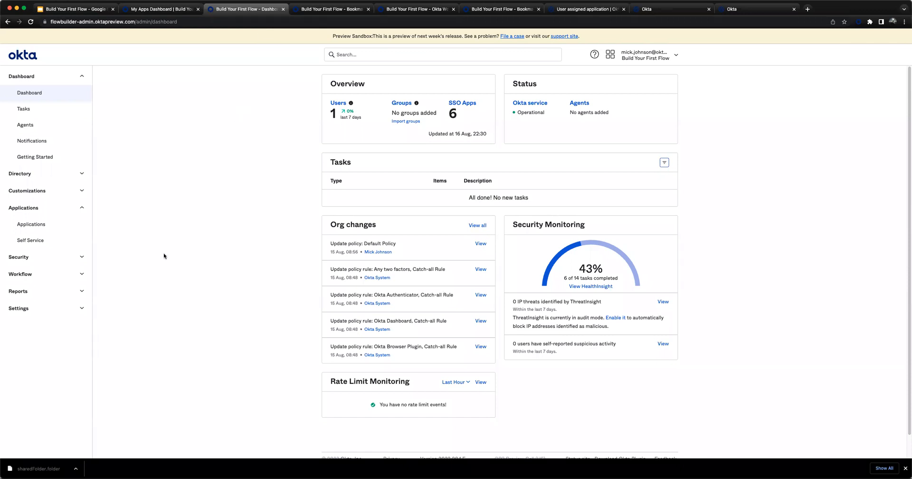
left_click(332, 9)
left_click(426, 9)
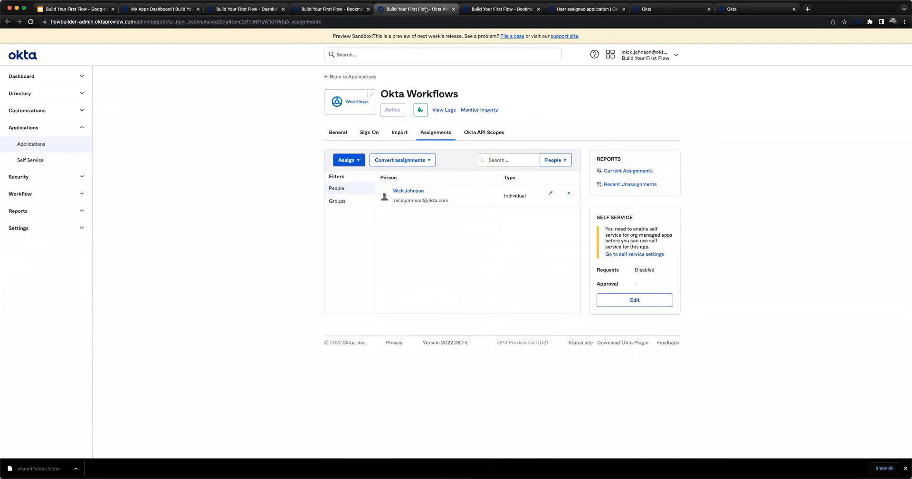
left_click(502, 9)
left_click(587, 9)
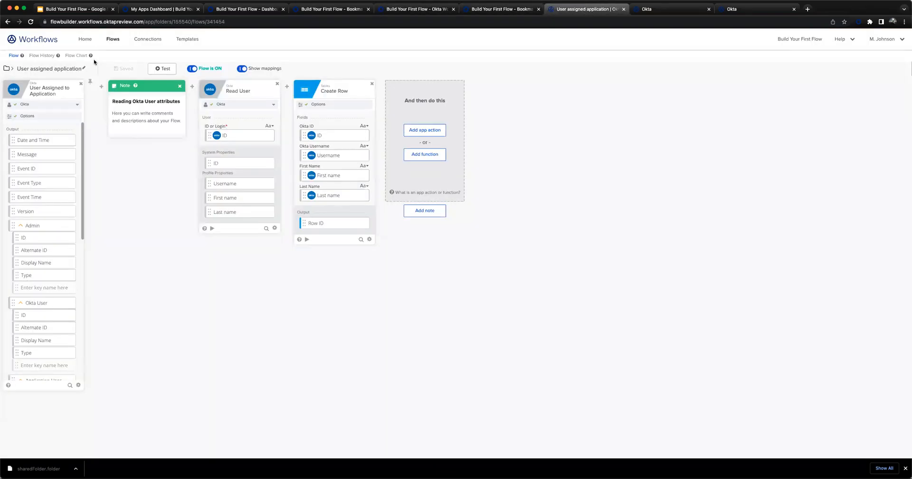
- Leave the flow for the Workflows home page and open the Office Hours Schedule resource
left_click(7, 69)
left_click(86, 42)
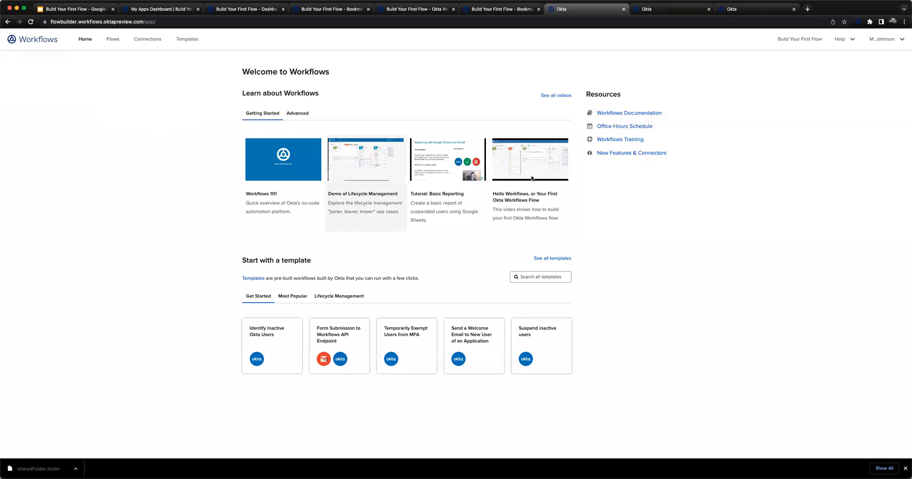
left_click(621, 127)
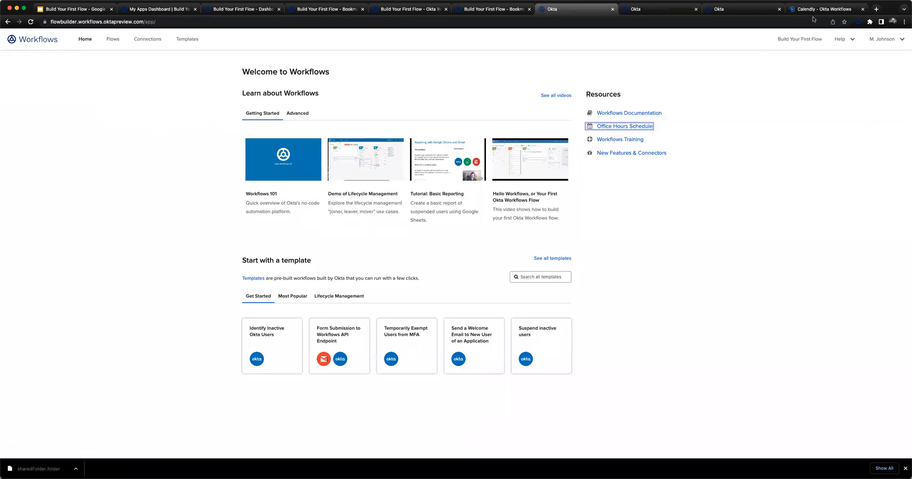